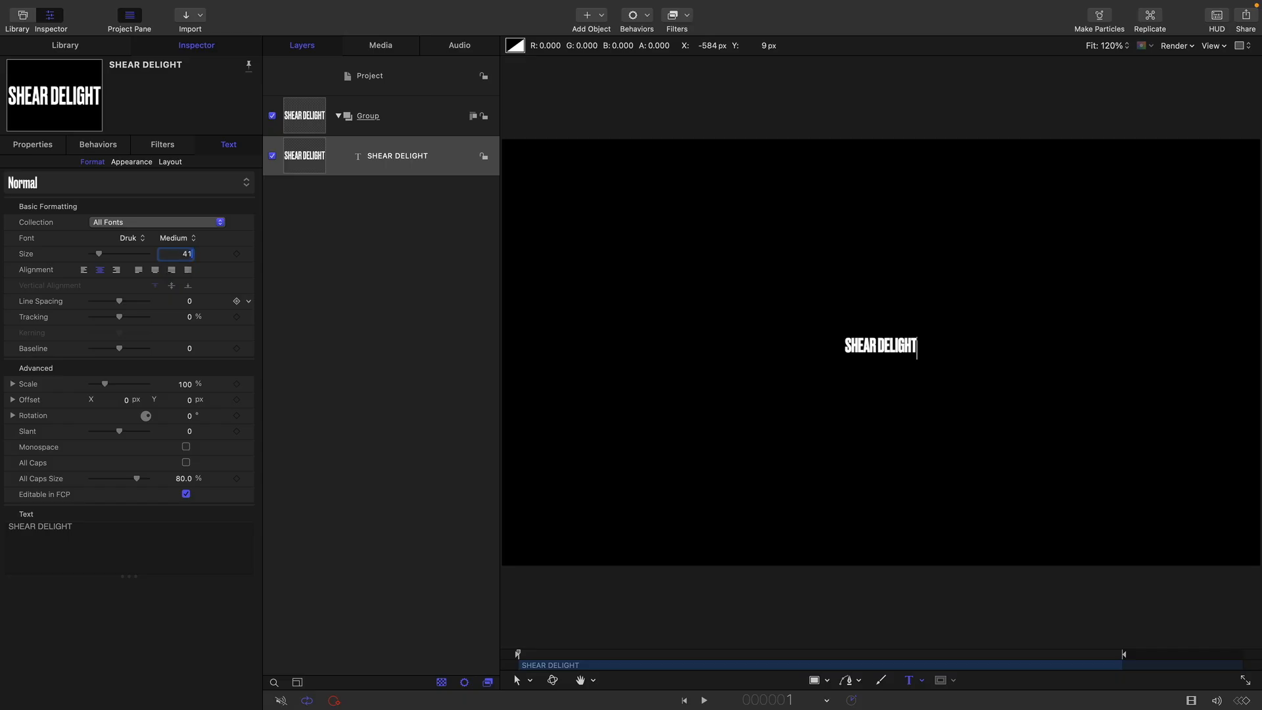
Set the SHEAR DELIGHT text's size to 410 and its baseline to -160
{"action": "key", "text": "Return"}
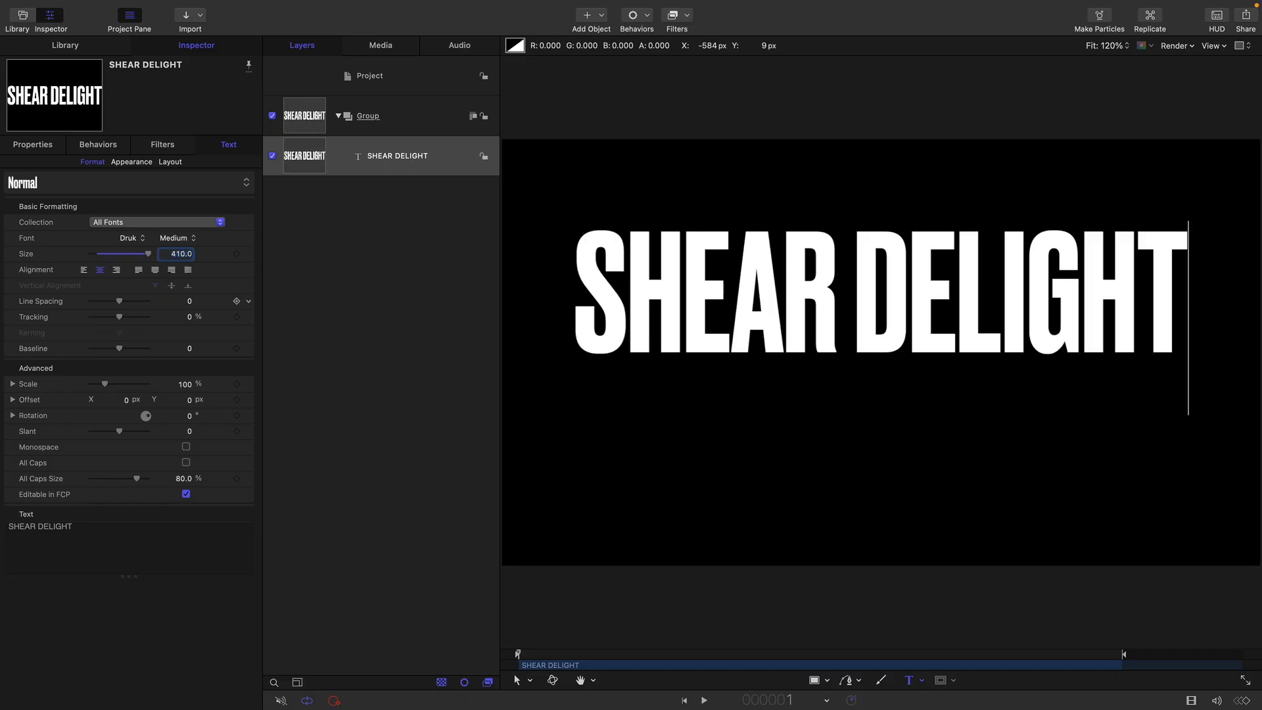
{"action": "left_click", "coordinate": [190, 348]}
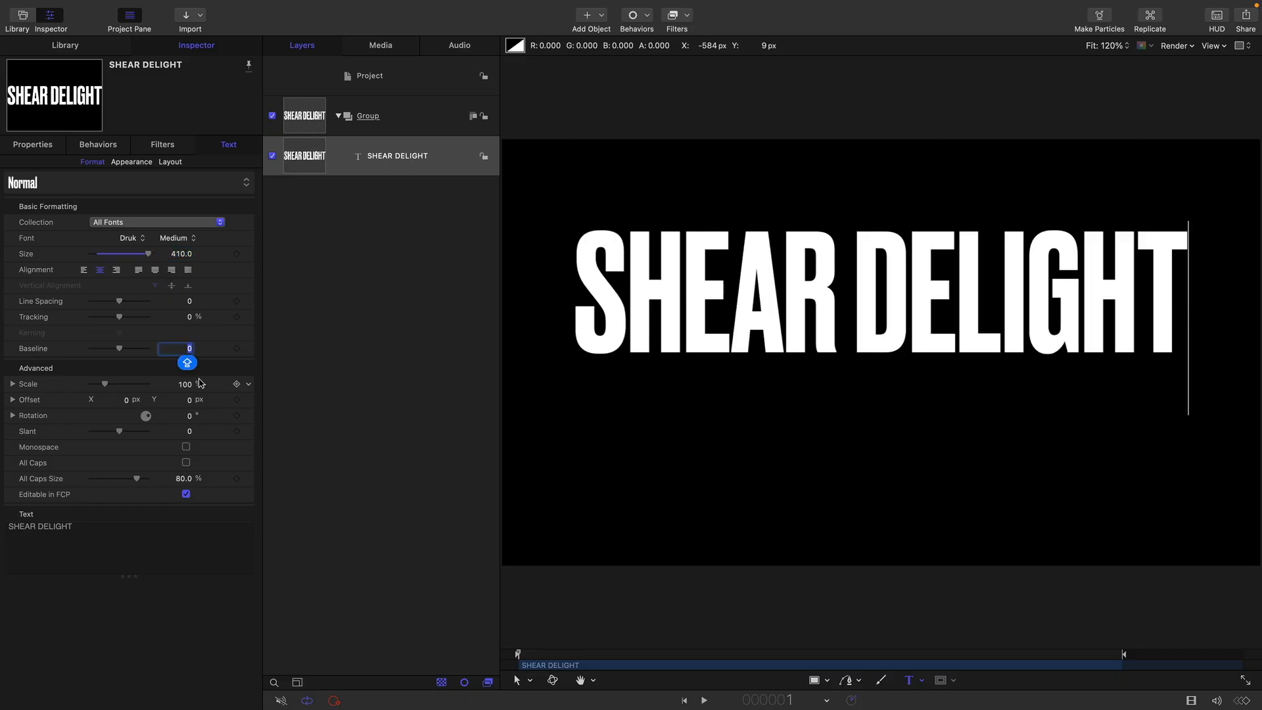
{"action": "type", "text": "-160"}
{"action": "key", "text": "Return"}
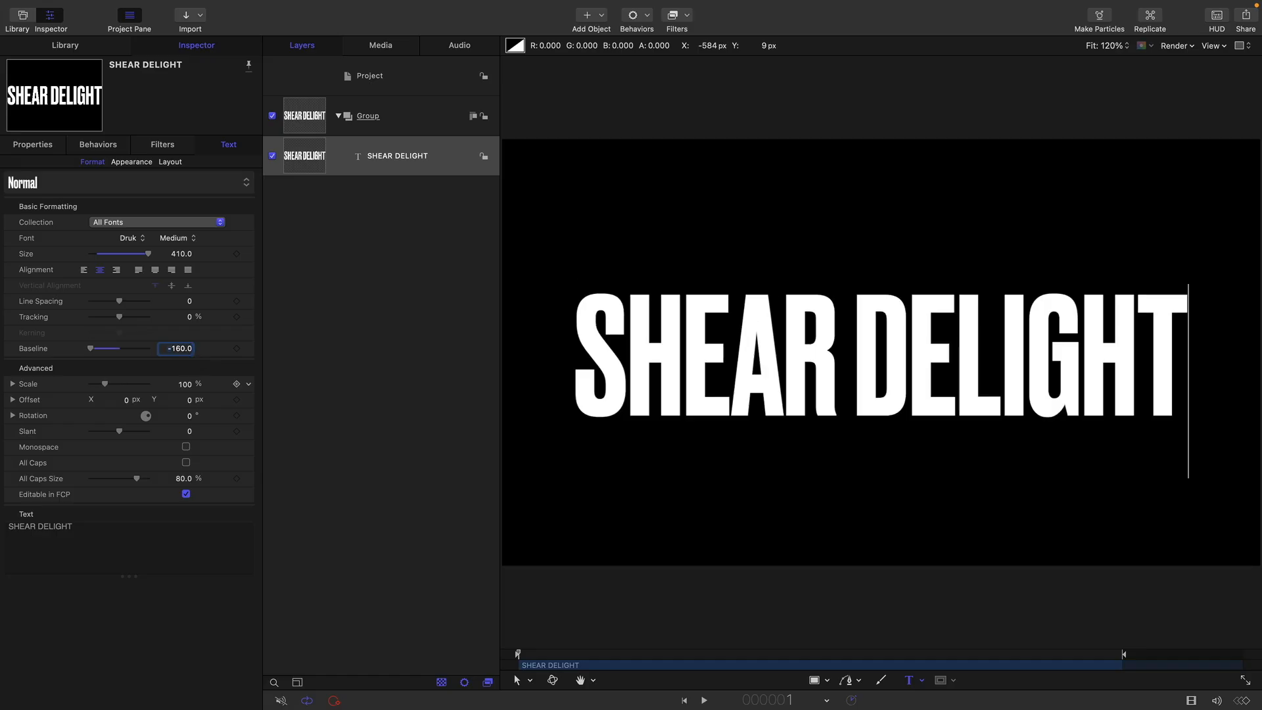
Make a clone layer of the group containing the SHEAR DELIGHT text
{"action": "left_click", "coordinate": [316, 120]}
{"action": "left_click", "coordinate": [300, 83]}
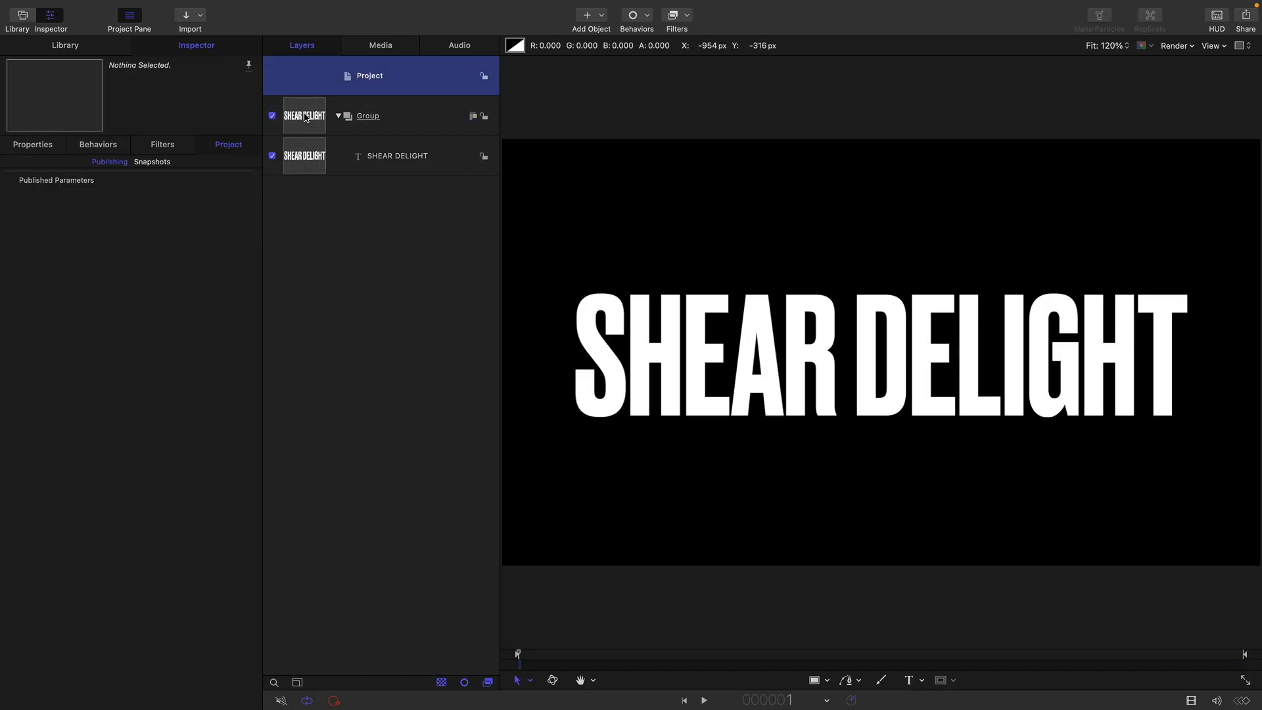
{"action": "left_click", "coordinate": [302, 114]}
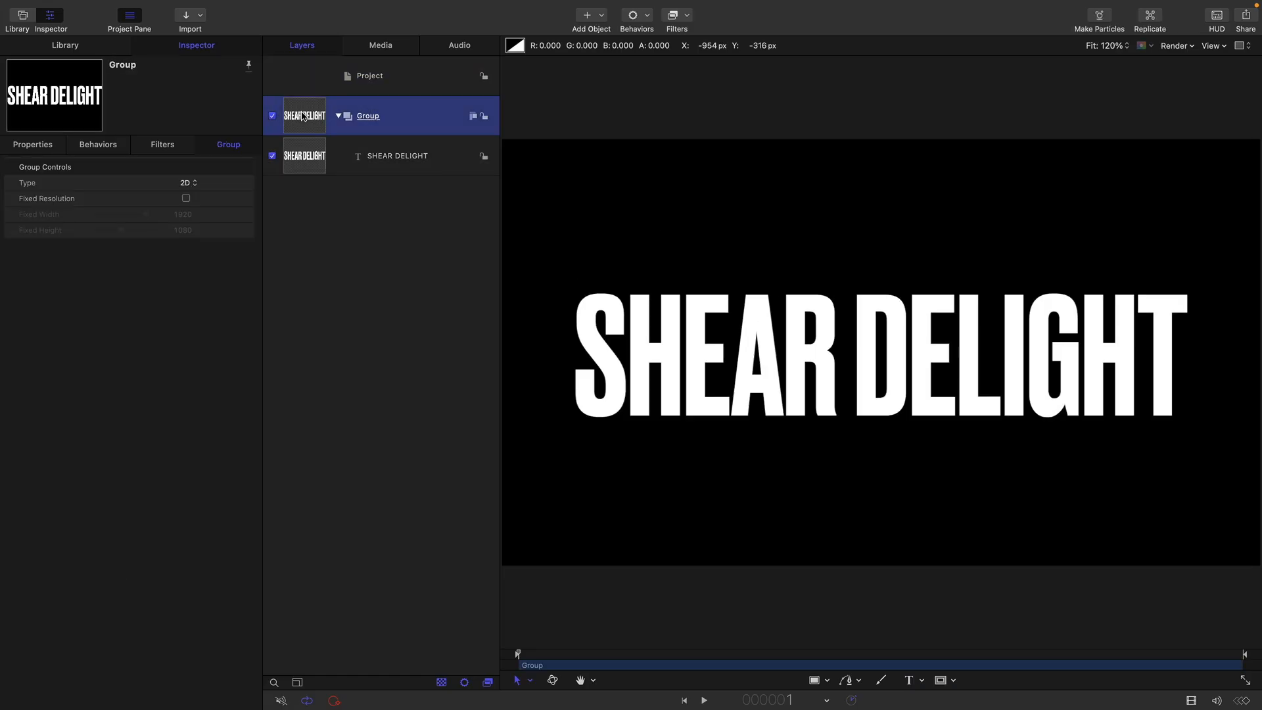
{"action": "right_click", "coordinate": [303, 116]}
{"action": "left_click", "coordinate": [387, 345]}
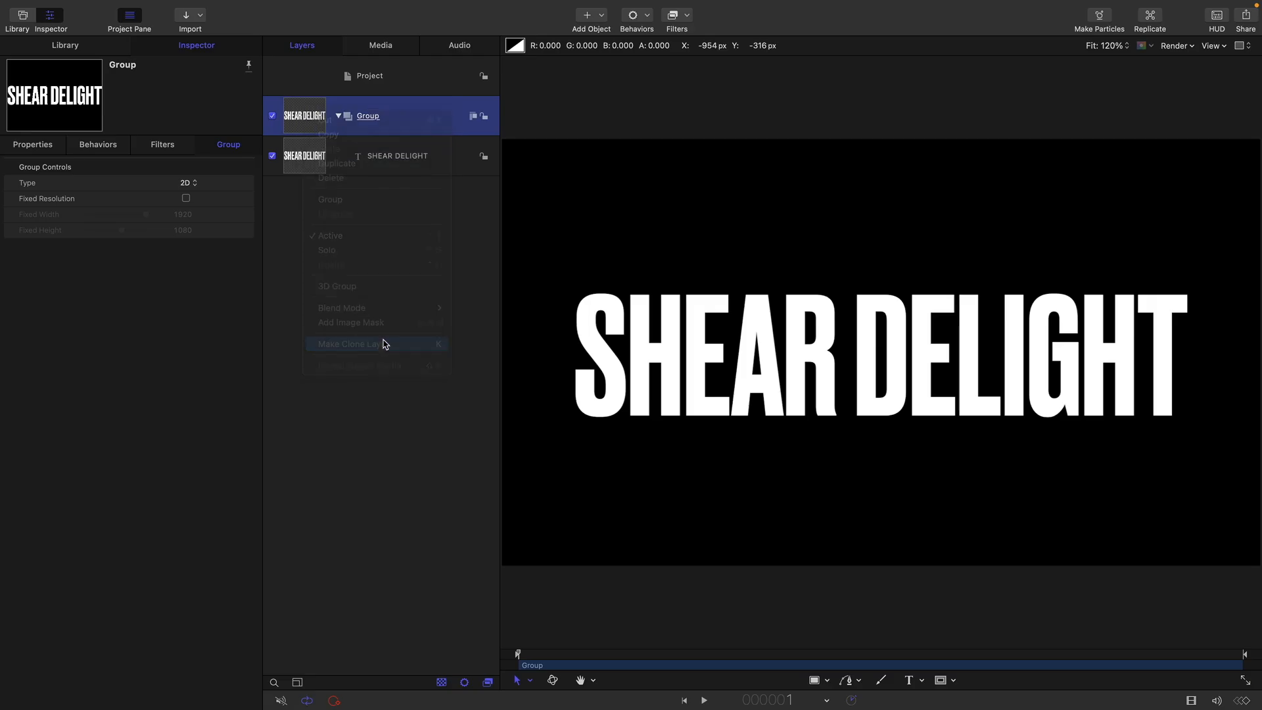
Hide the original text group and keep it collapsed in the layer list
{"action": "left_click", "coordinate": [339, 197]}
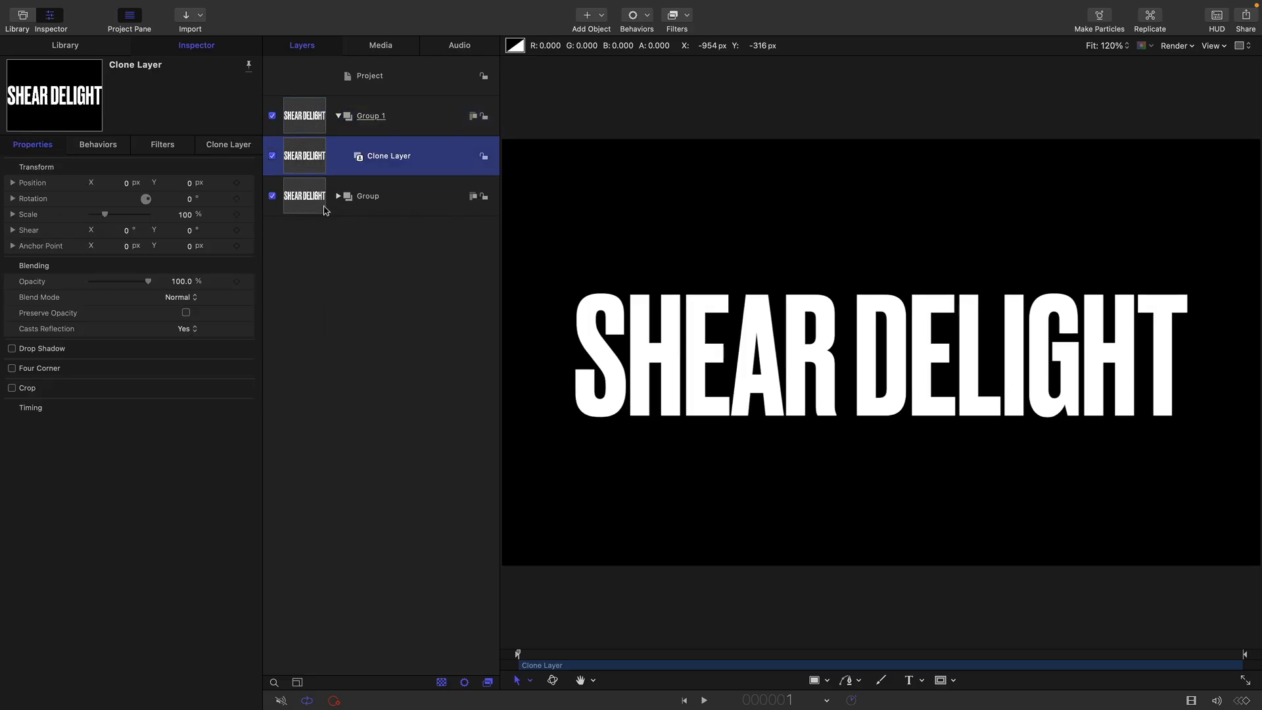
{"action": "left_click", "coordinate": [272, 197]}
{"action": "left_click", "coordinate": [339, 197]}
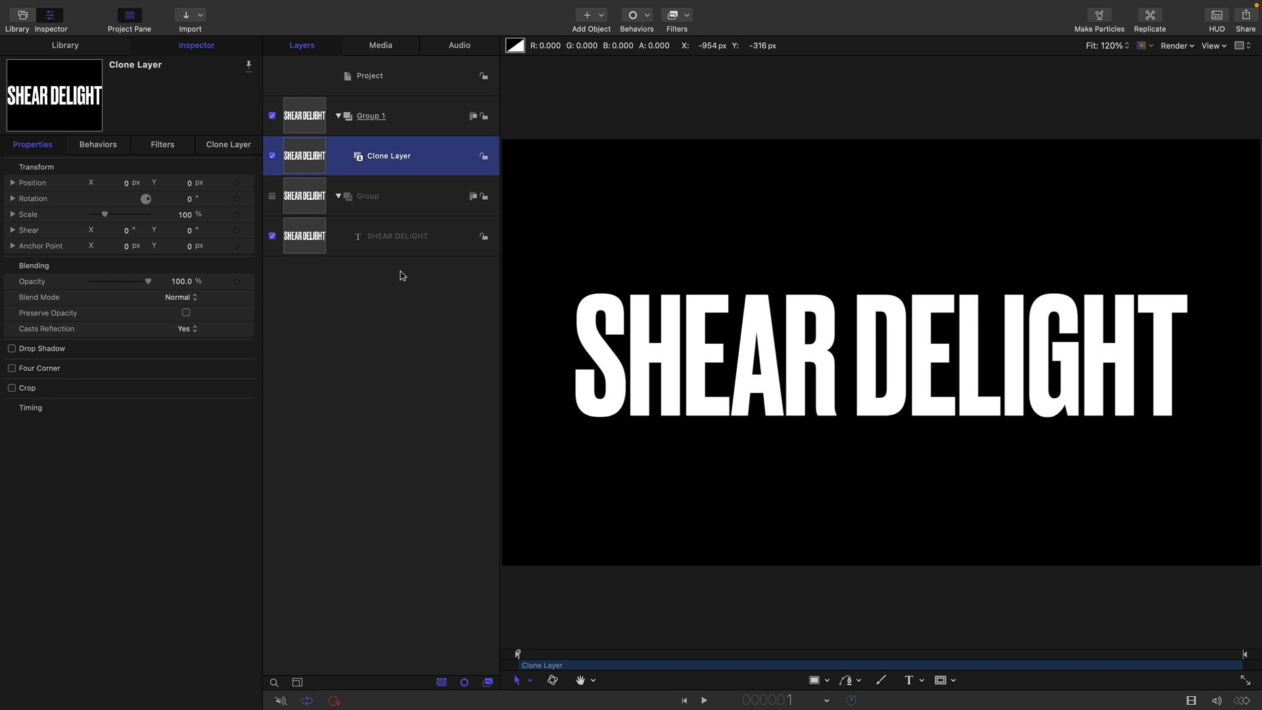
{"action": "left_click", "coordinate": [339, 197]}
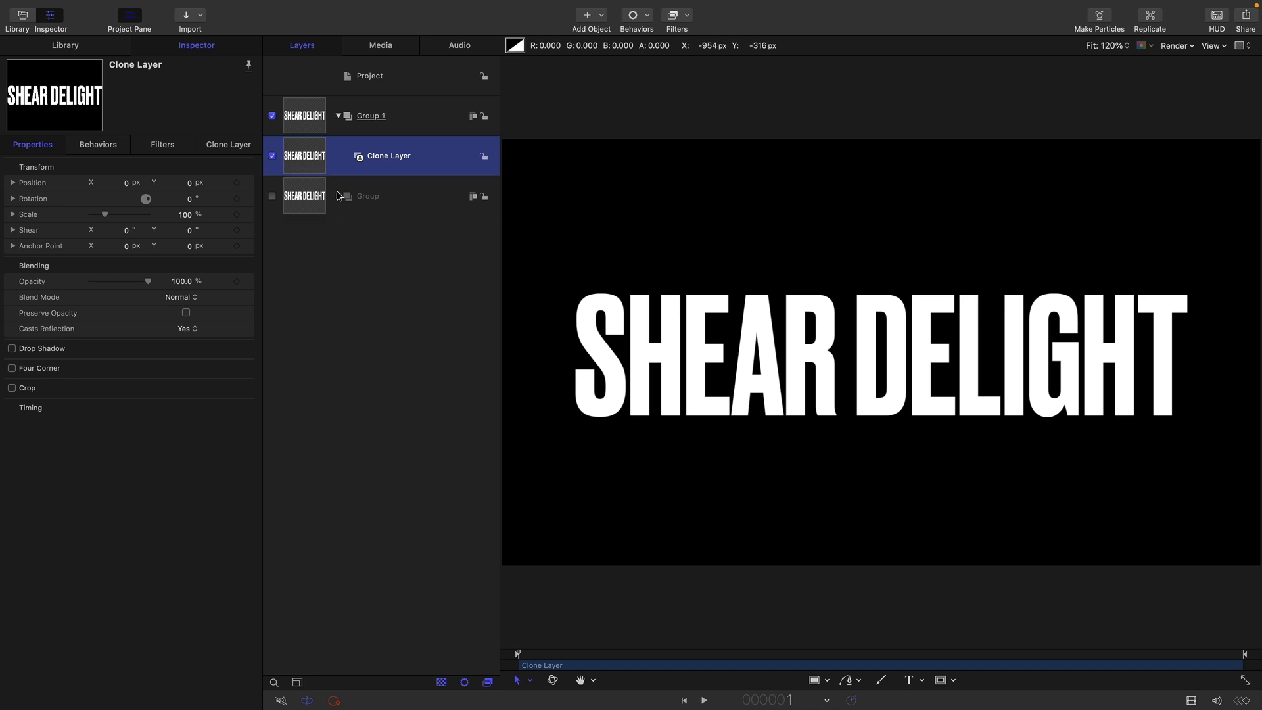
Rename the clone layer as LOWER
{"action": "double_click", "coordinate": [388, 156]}
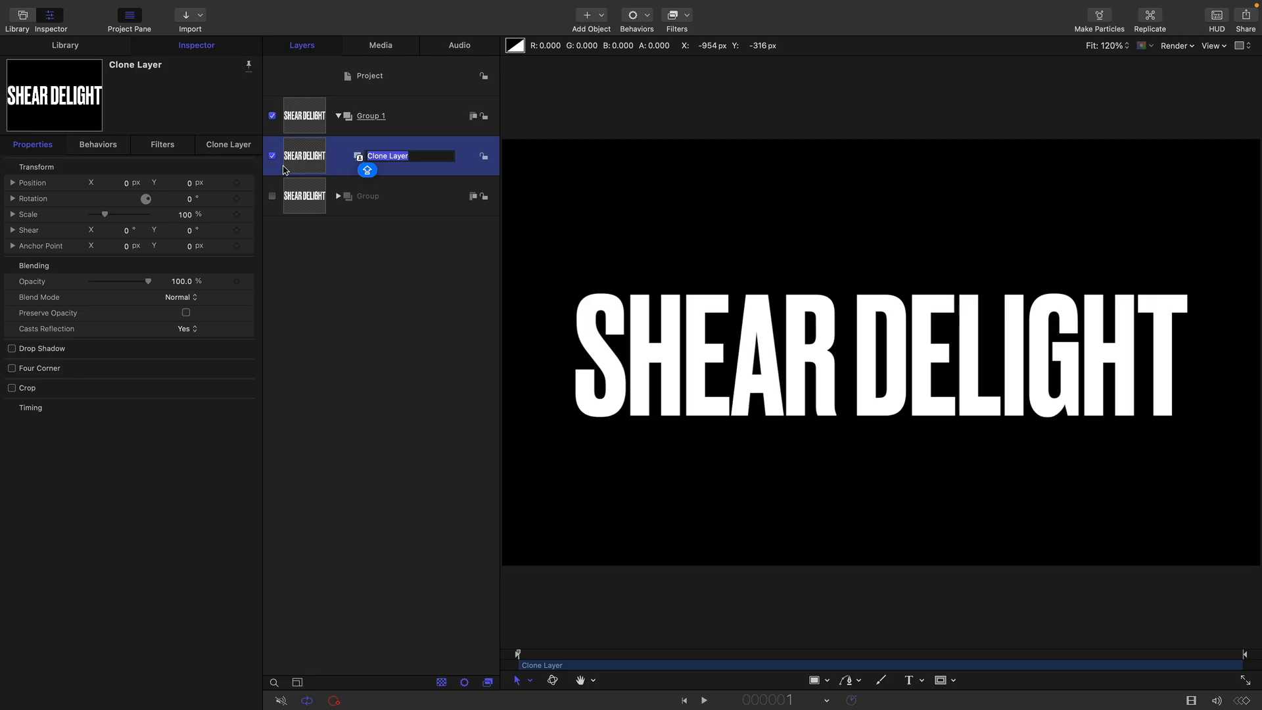
{"action": "key", "text": "BackSpace"}
{"action": "type", "text": "LOWER"}
{"action": "key", "text": "Return"}
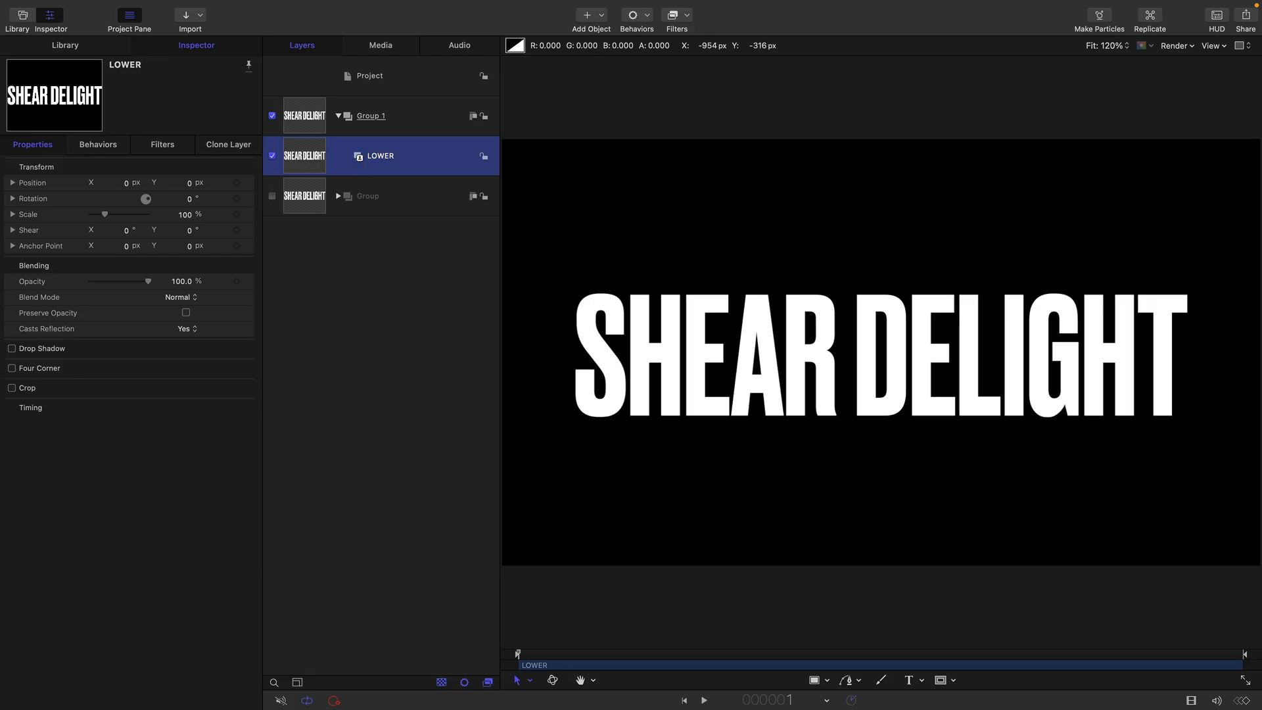
Duplicate the LOWER clone layer and name the copy MIDDLE
{"action": "right_click", "coordinate": [302, 153]}
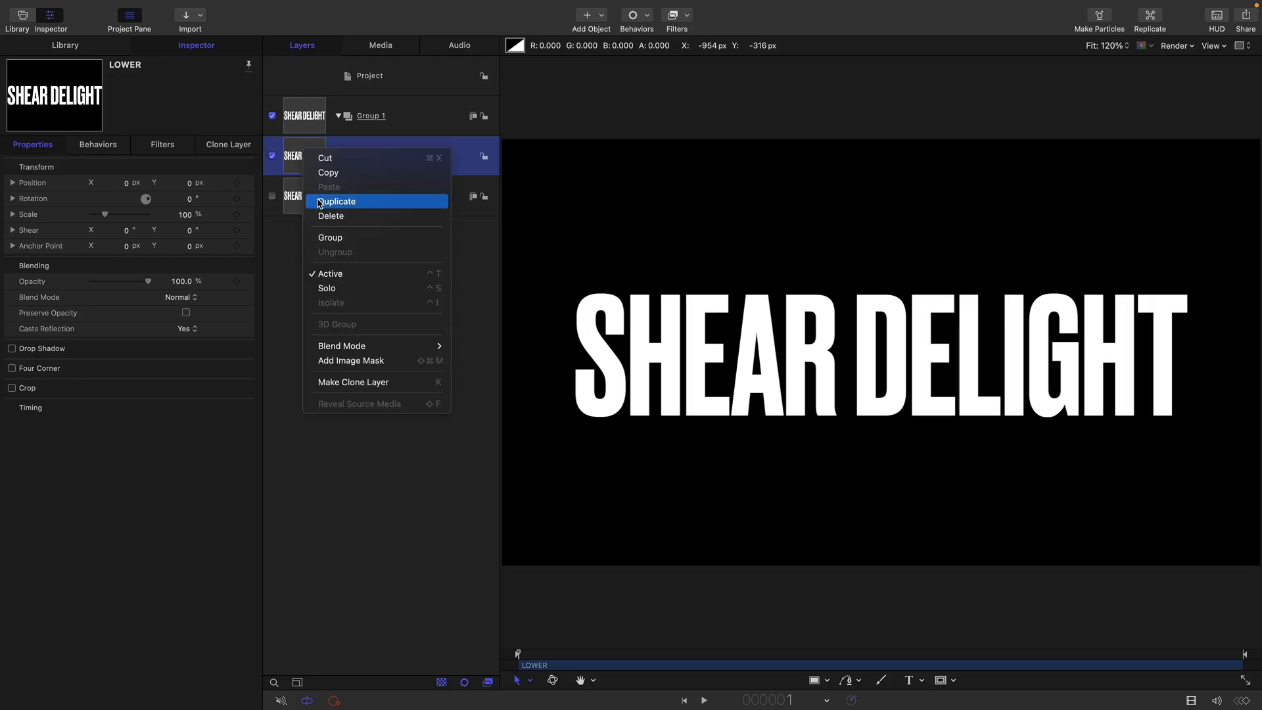
{"action": "left_click", "coordinate": [374, 175]}
{"action": "double_click", "coordinate": [376, 158]}
{"action": "type", "text": "MIDDLE"}
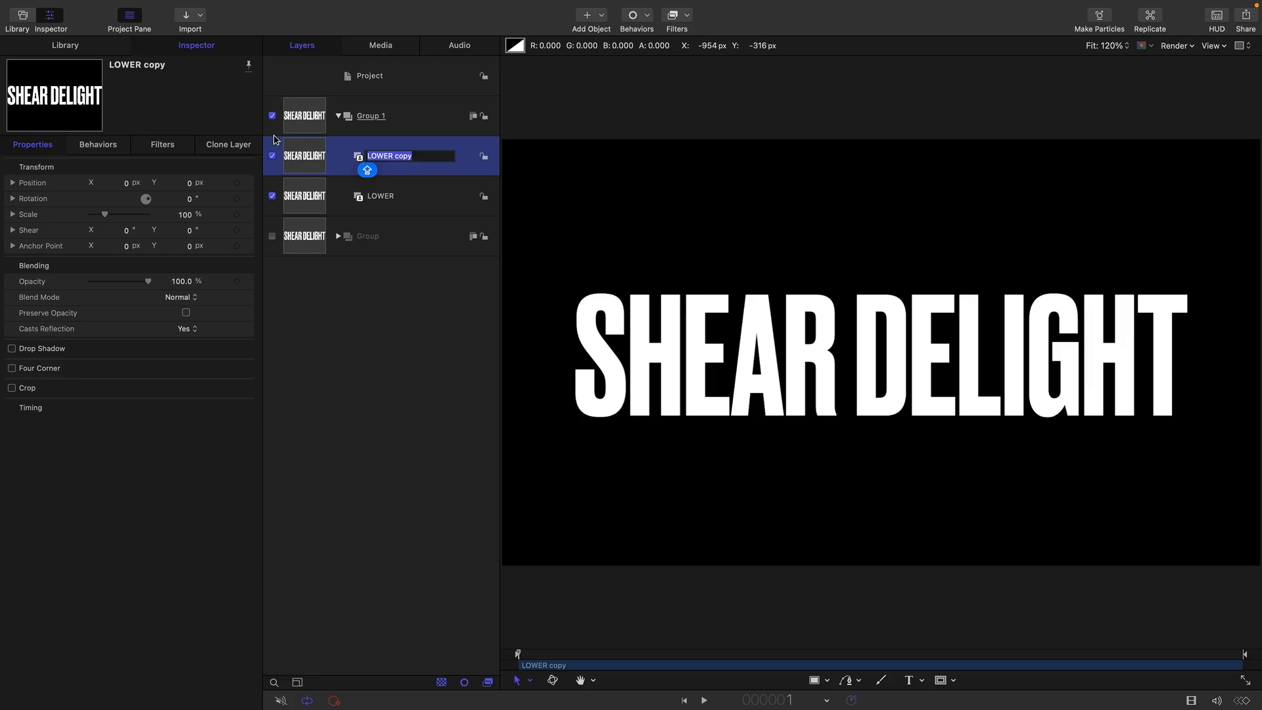
{"action": "key", "text": "Return"}
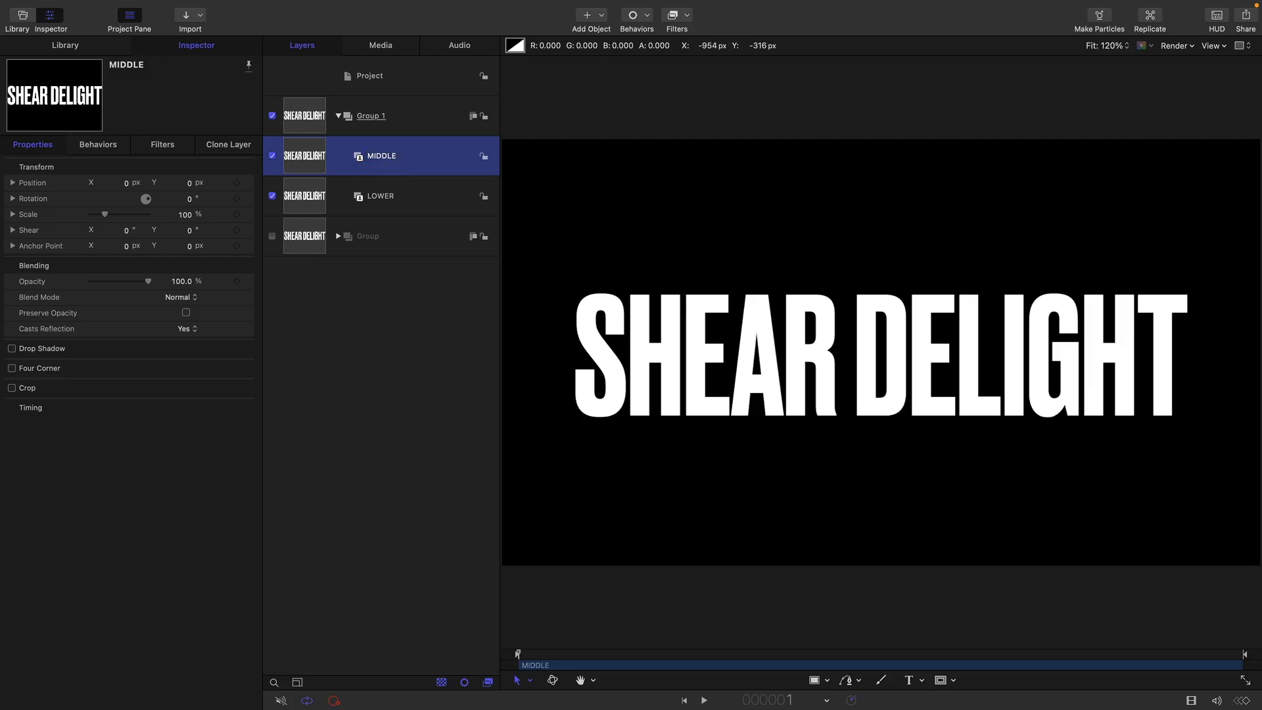
Duplicate the MIDDLE clone layer and name the copy UPPER
{"action": "right_click", "coordinate": [322, 157]}
{"action": "left_click", "coordinate": [334, 203]}
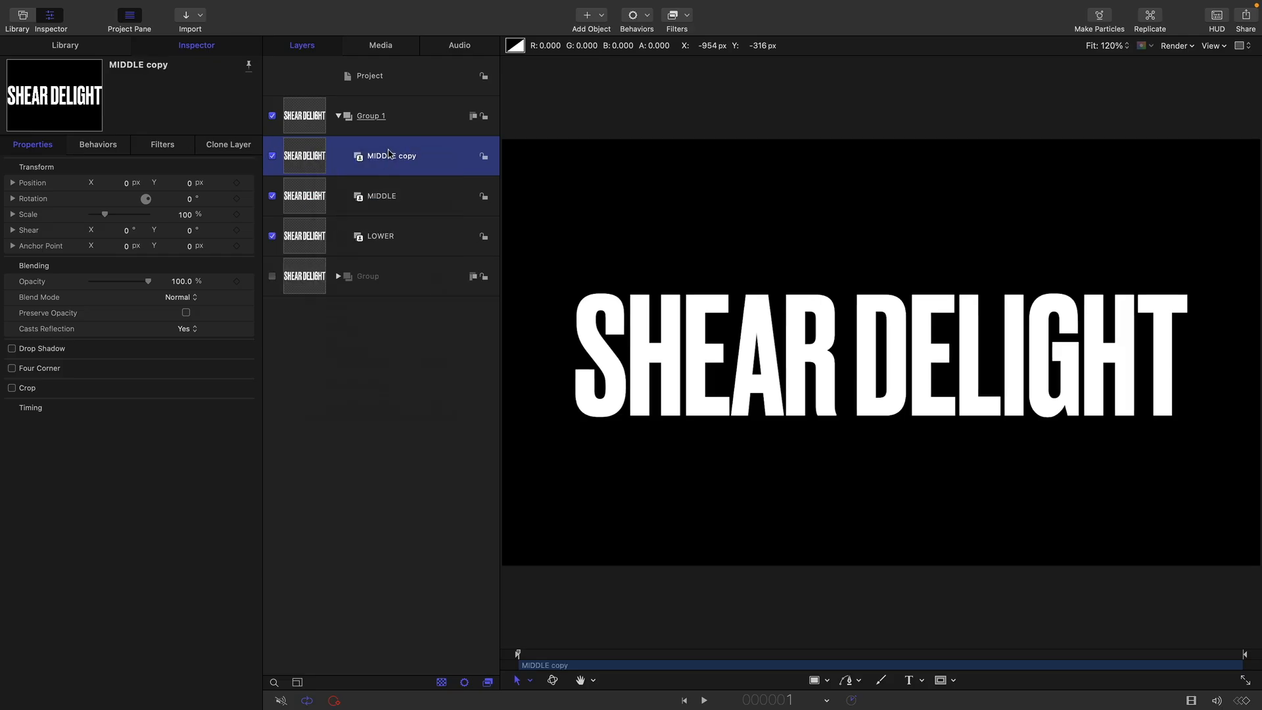
{"action": "double_click", "coordinate": [415, 155]}
{"action": "type", "text": "UPPER"}
{"action": "key", "text": "Return"}
Set the UPPER layer's Y position to 320 px
{"action": "left_click", "coordinate": [191, 186]}
{"action": "type", "text": "320"}
{"action": "key", "text": "Return"}
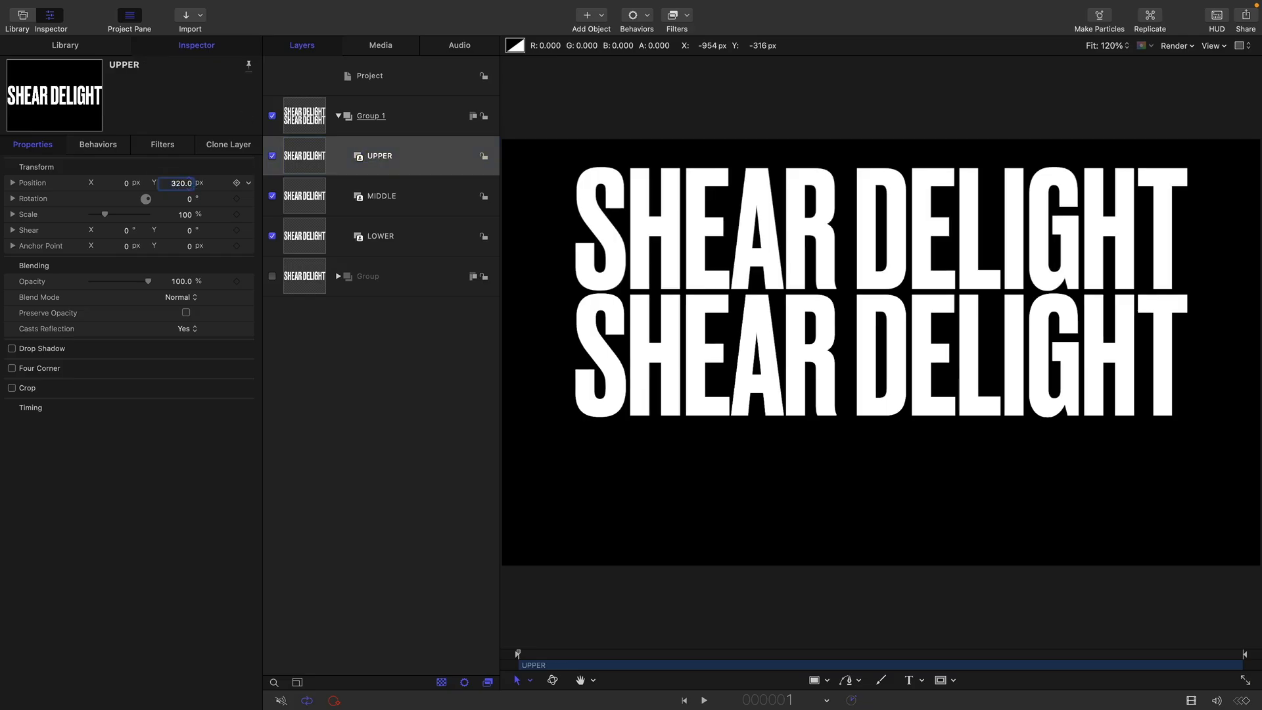
Set the LOWER layer's Y position to -320 px
{"action": "left_click", "coordinate": [323, 237]}
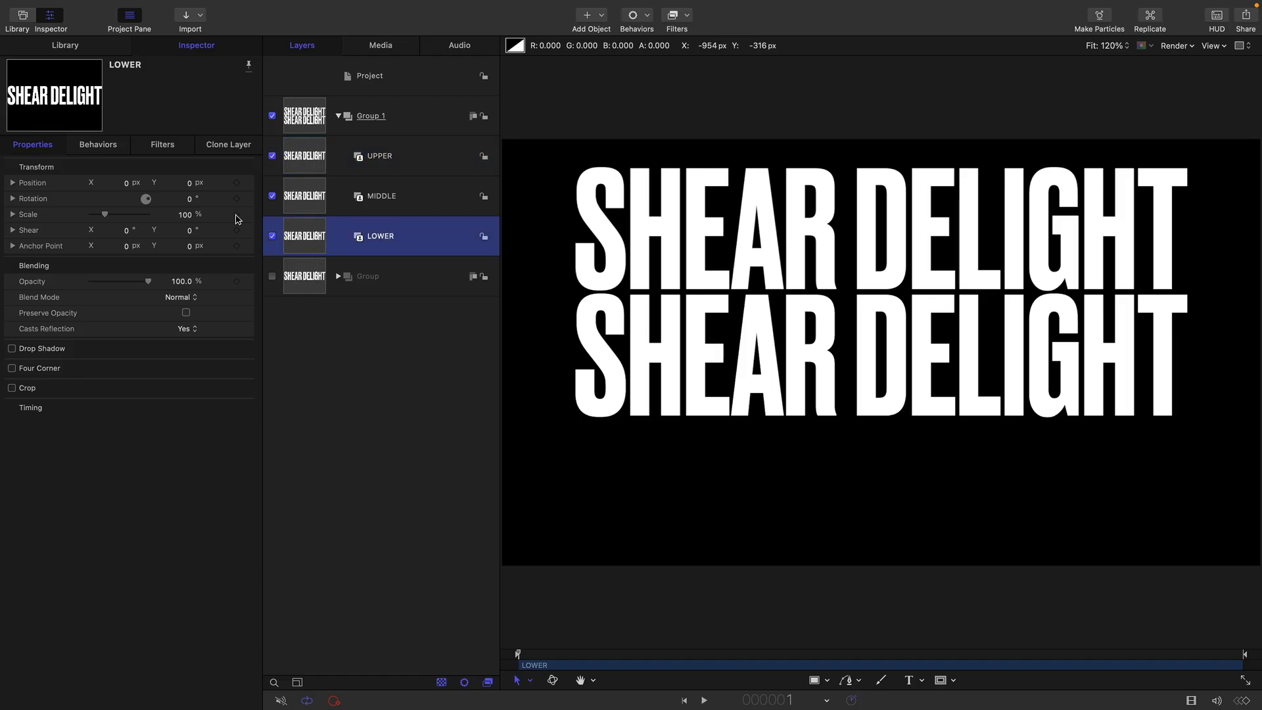
{"action": "left_click", "coordinate": [188, 184]}
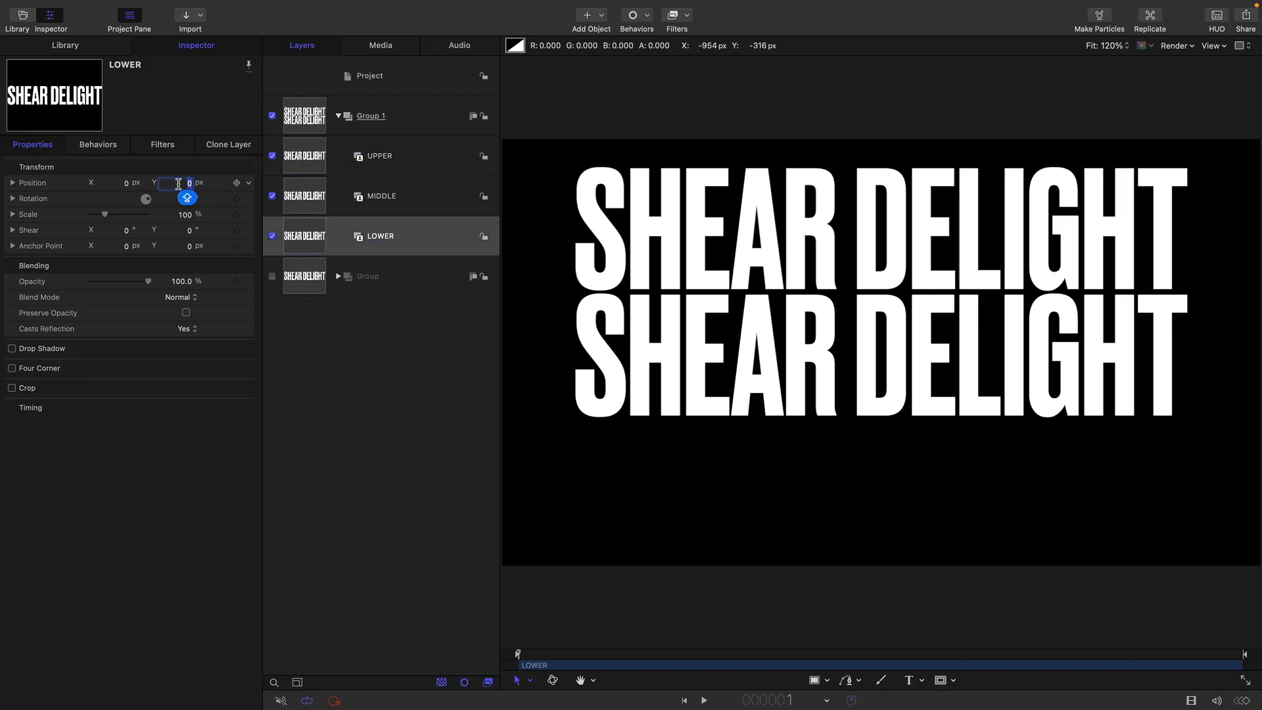
{"action": "type", "text": "-6320"}
{"action": "key", "text": "Return"}
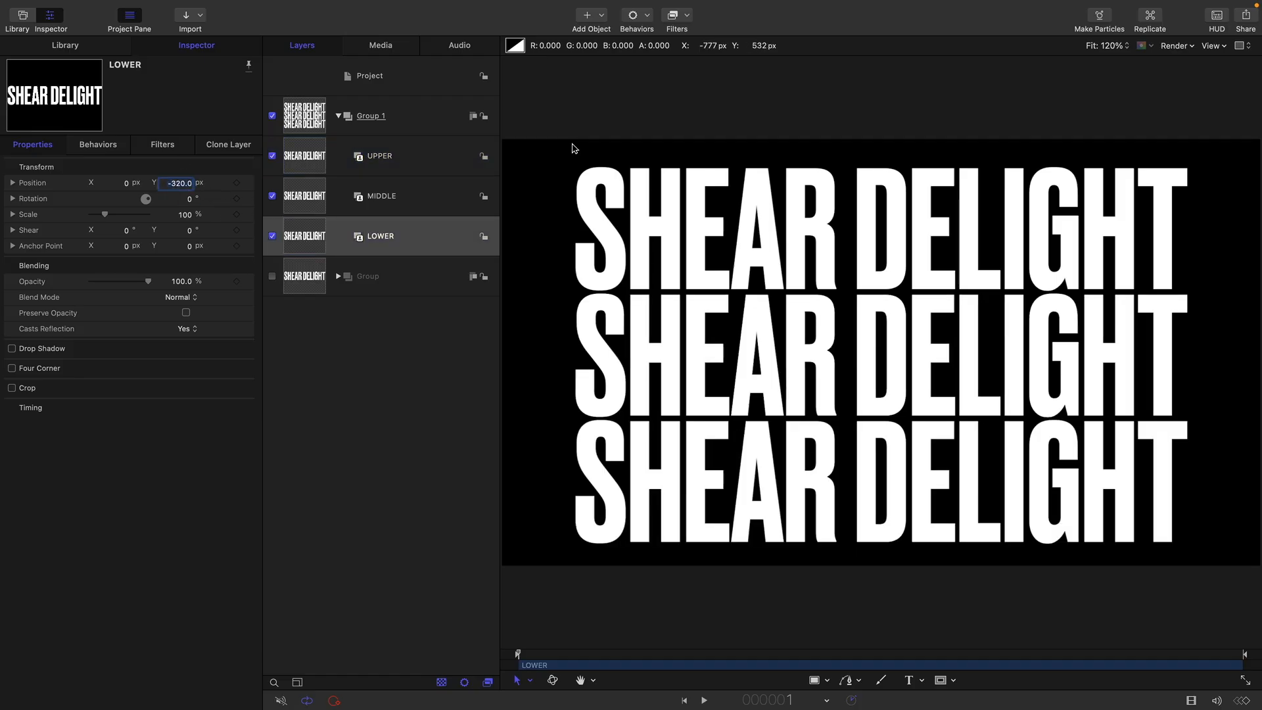
Enable Four Corner on the MIDDLE layer and expand the X and Y values of all four corners
{"action": "left_click", "coordinate": [296, 195]}
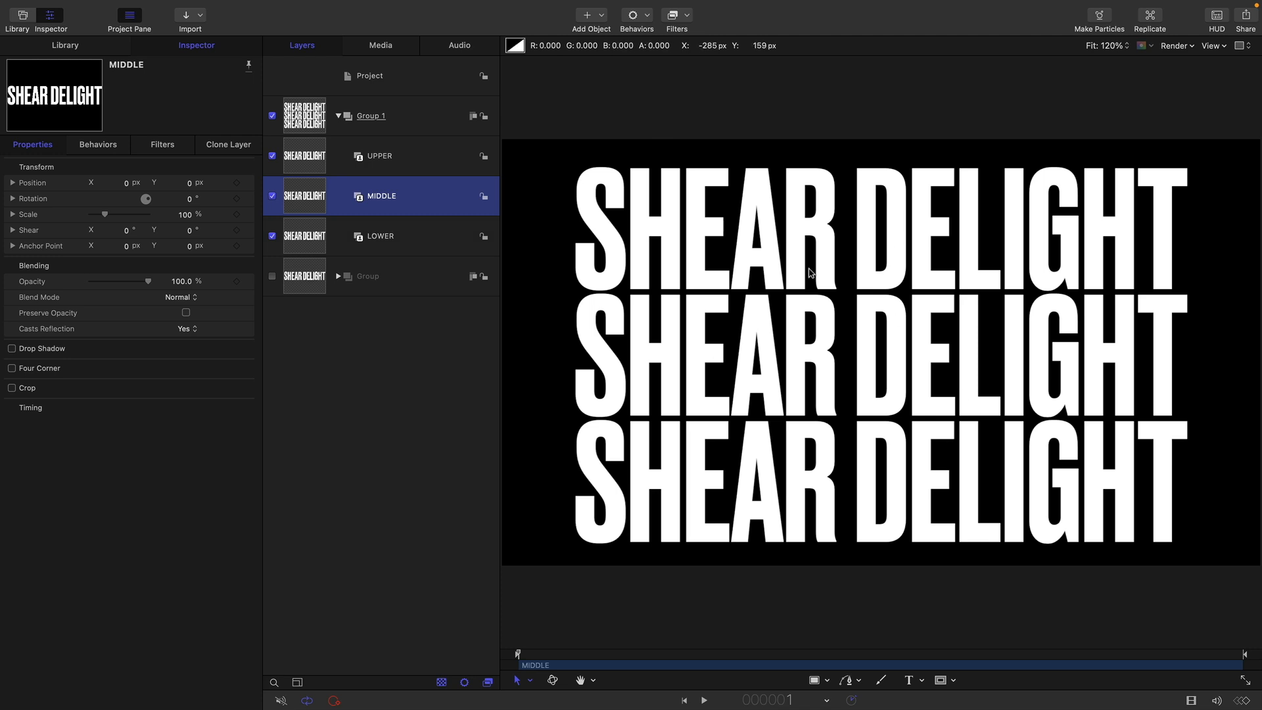
{"action": "left_click", "coordinate": [12, 368]}
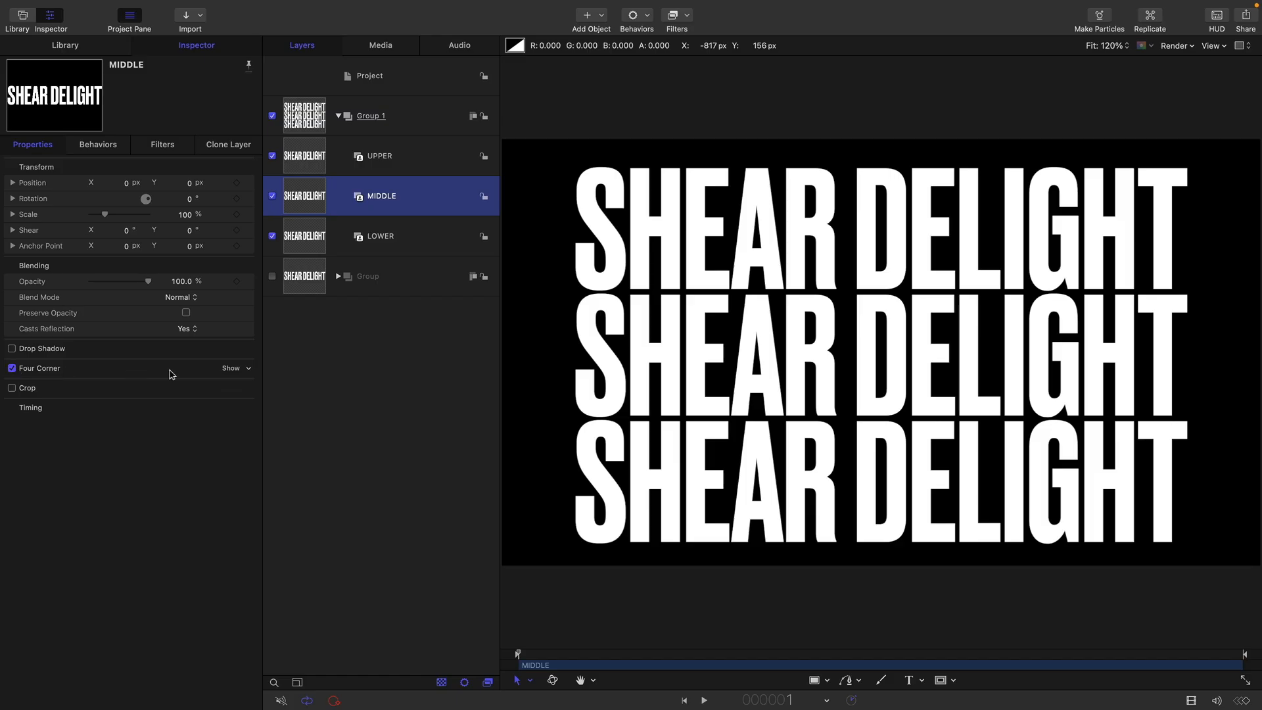
{"action": "left_click", "coordinate": [230, 368]}
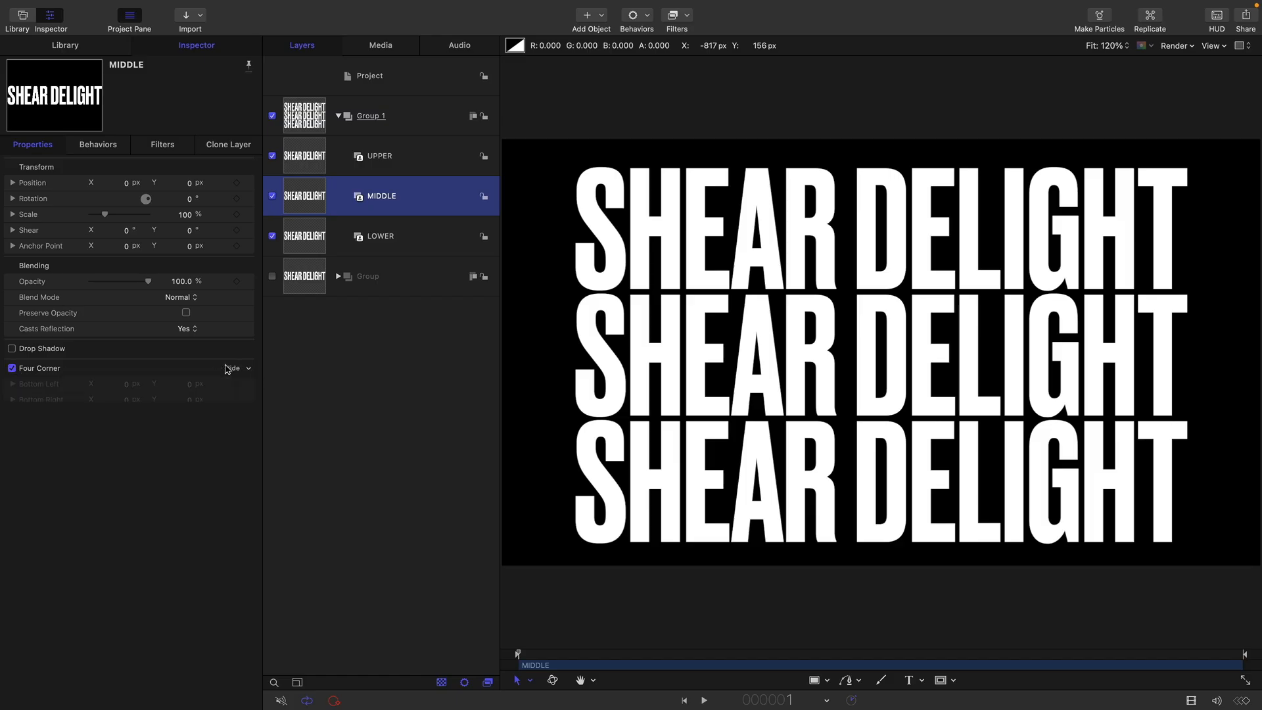
{"action": "left_click", "coordinate": [13, 384]}
{"action": "left_click", "coordinate": [12, 432]}
{"action": "left_click", "coordinate": [13, 479]}
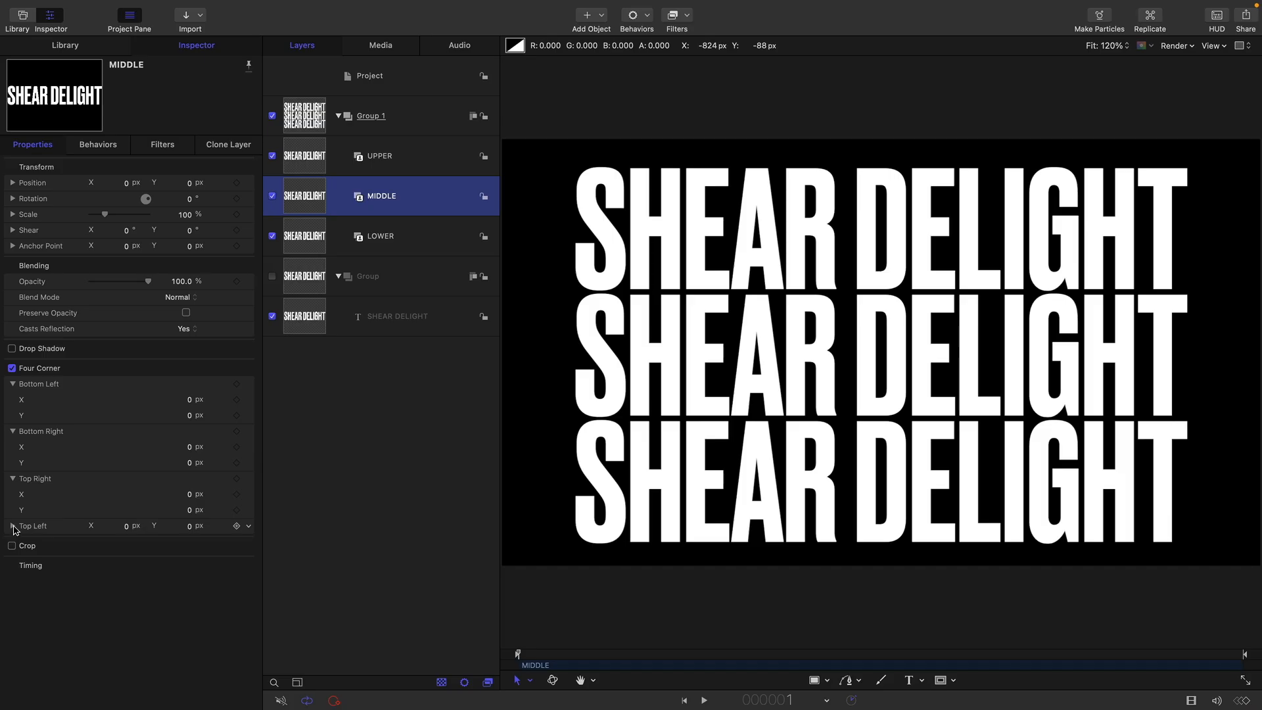
{"action": "left_click", "coordinate": [12, 527]}
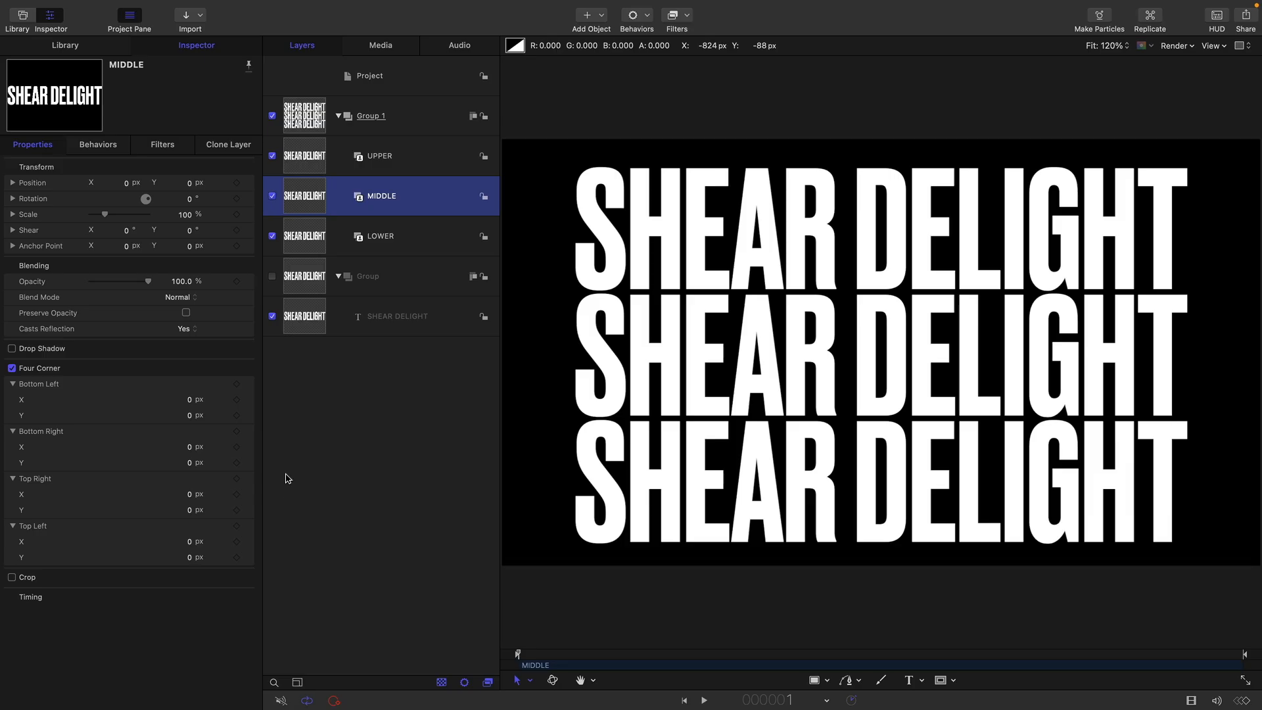
Add a Link behavior to MIDDLE's Four Corner Bottom Left Y, sourced from the LOWER layer's Four Corner Top Left Y
{"action": "left_click", "coordinate": [249, 417]}
{"action": "mouse_move", "coordinate": [368, 554]}
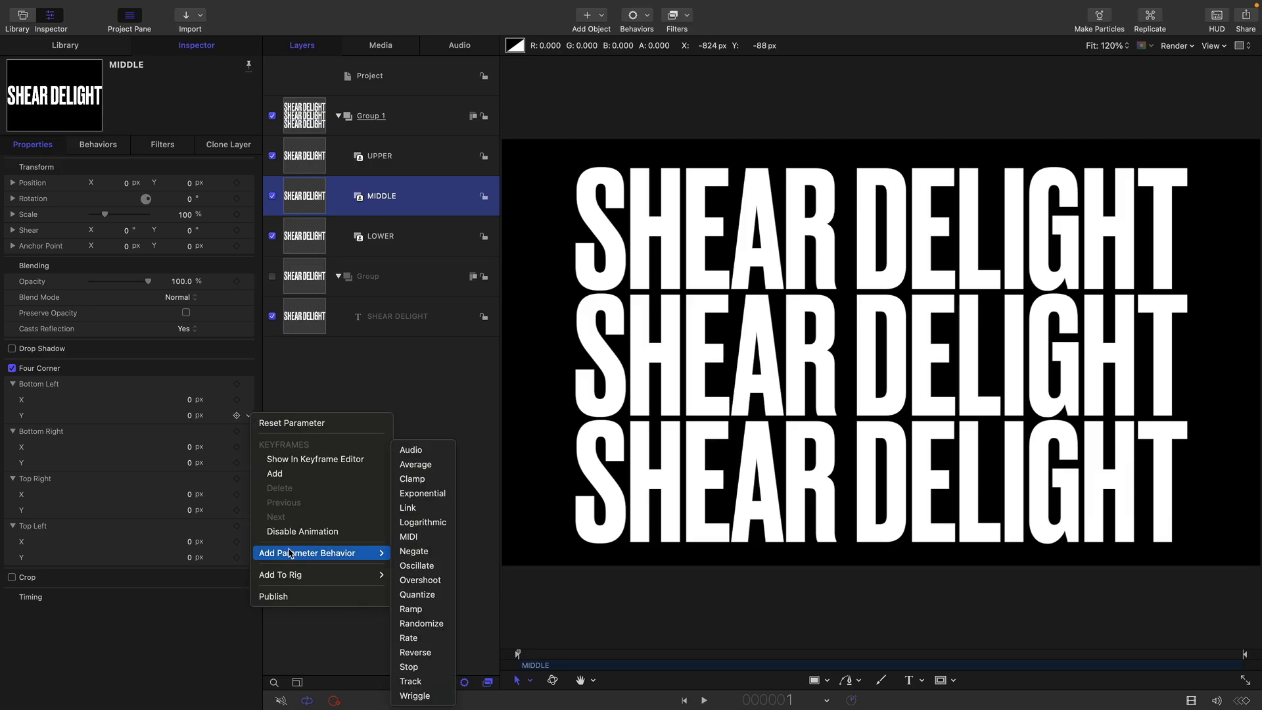
{"action": "left_click", "coordinate": [407, 510]}
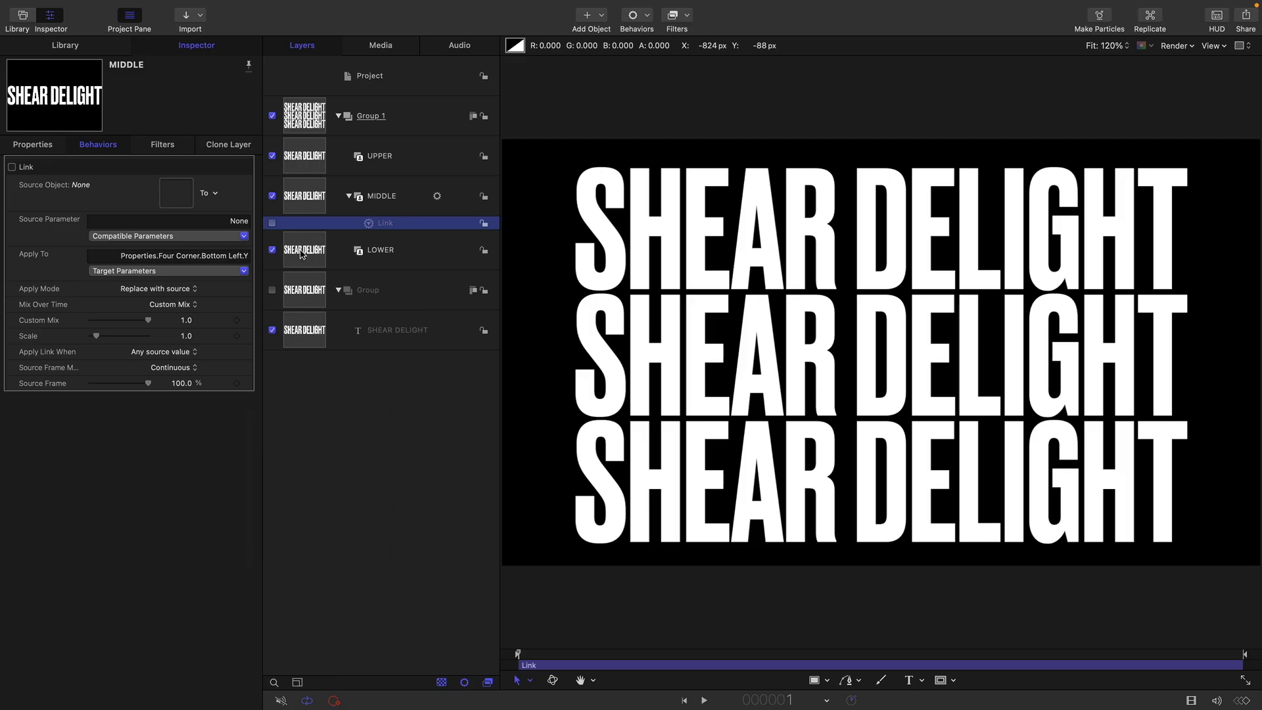
{"action": "left_click_drag", "start_coordinate": [306, 256], "coordinate": [176, 196]}
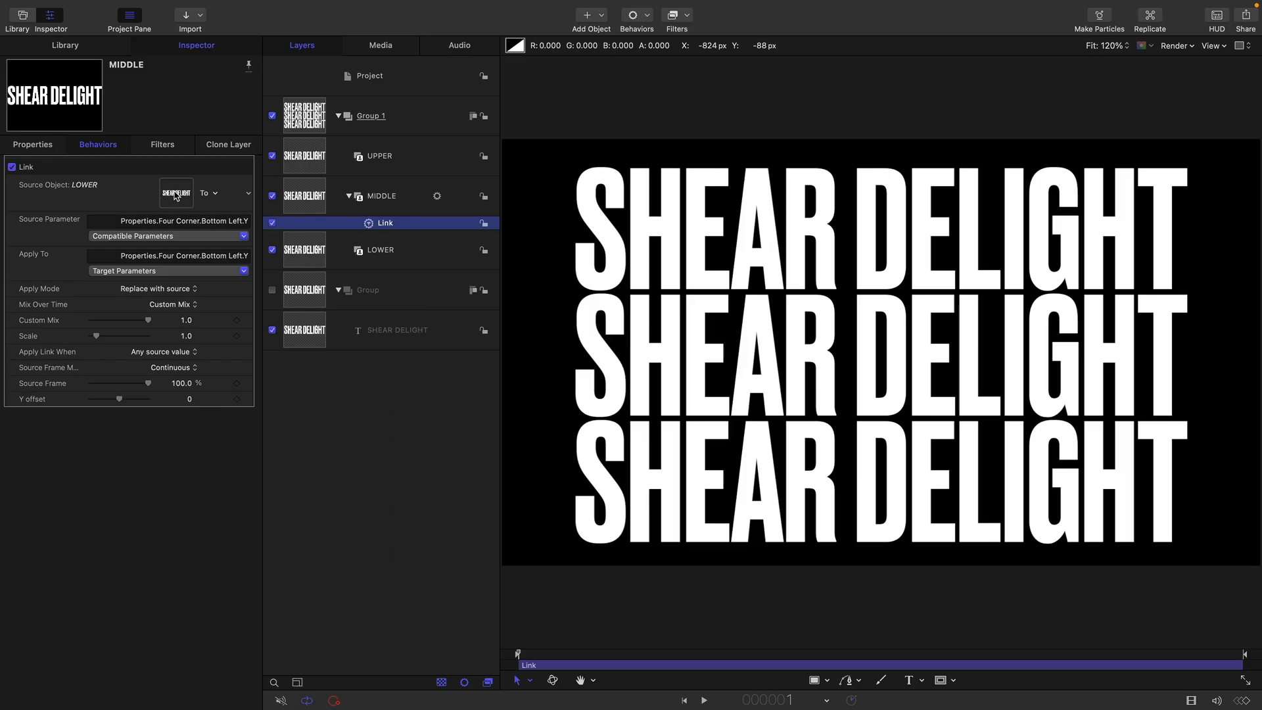
{"action": "left_click", "coordinate": [194, 239]}
{"action": "mouse_move", "coordinate": [140, 269]}
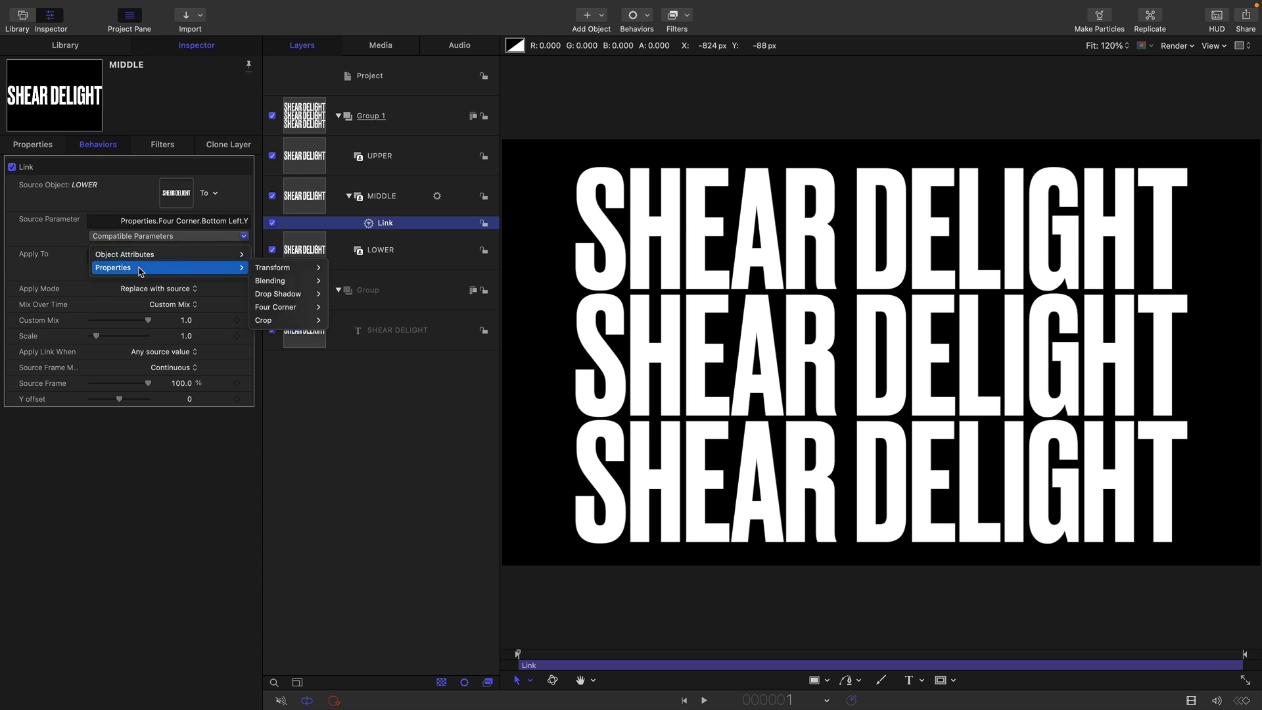
{"action": "mouse_move", "coordinate": [292, 307]}
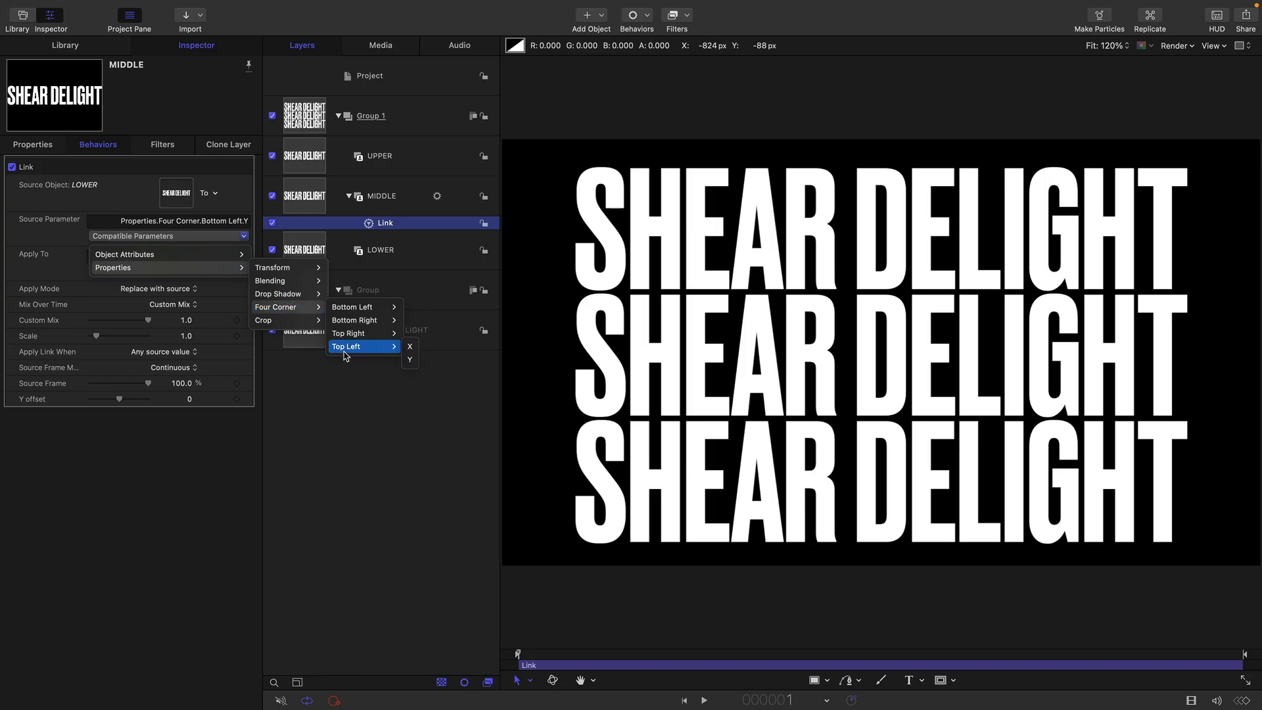
{"action": "left_click", "coordinate": [411, 360]}
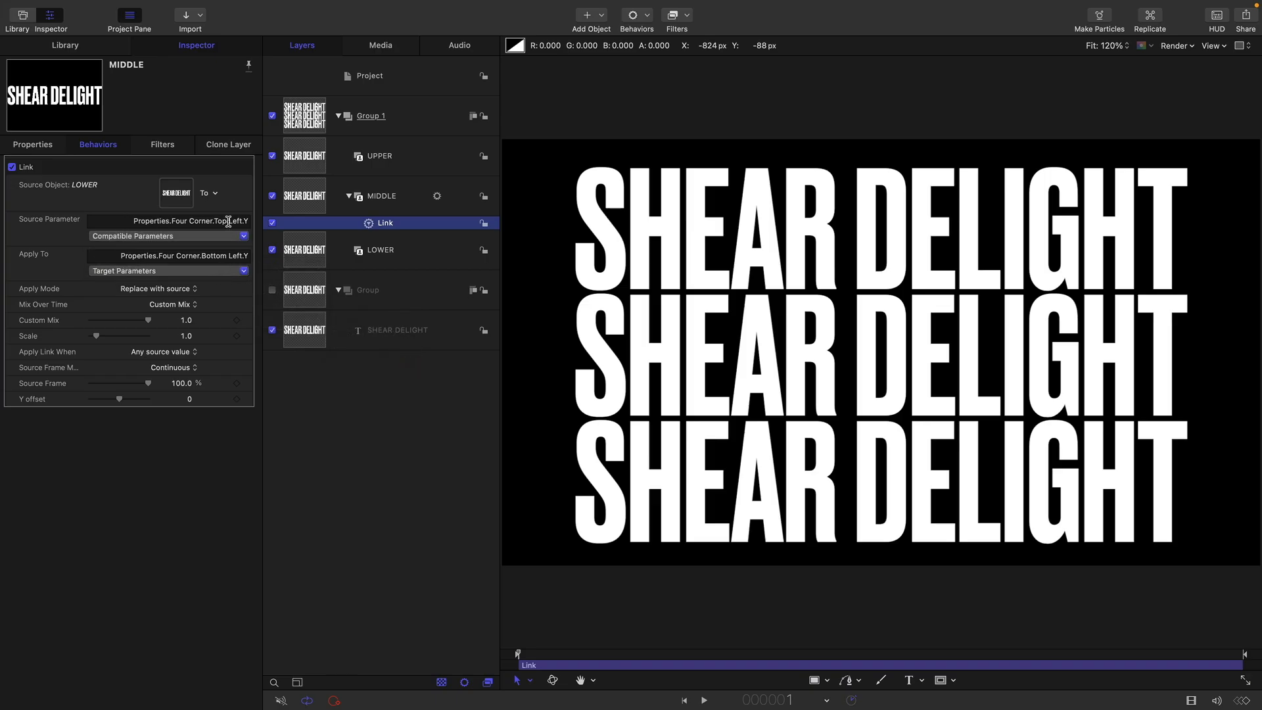
Add a Link behavior to MIDDLE's Four Corner Bottom Right Y, sourced from the LOWER layer's Four Corner Top Right Y
{"action": "left_click", "coordinate": [303, 196]}
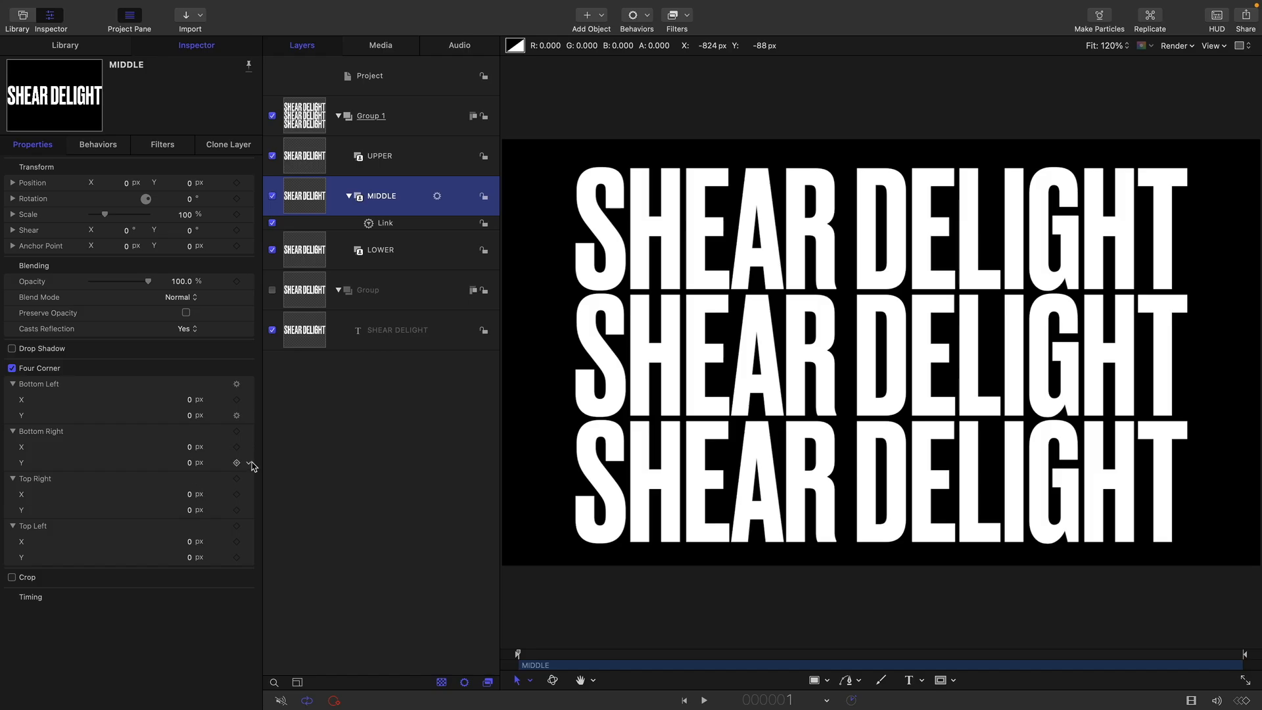
{"action": "left_click", "coordinate": [249, 464]}
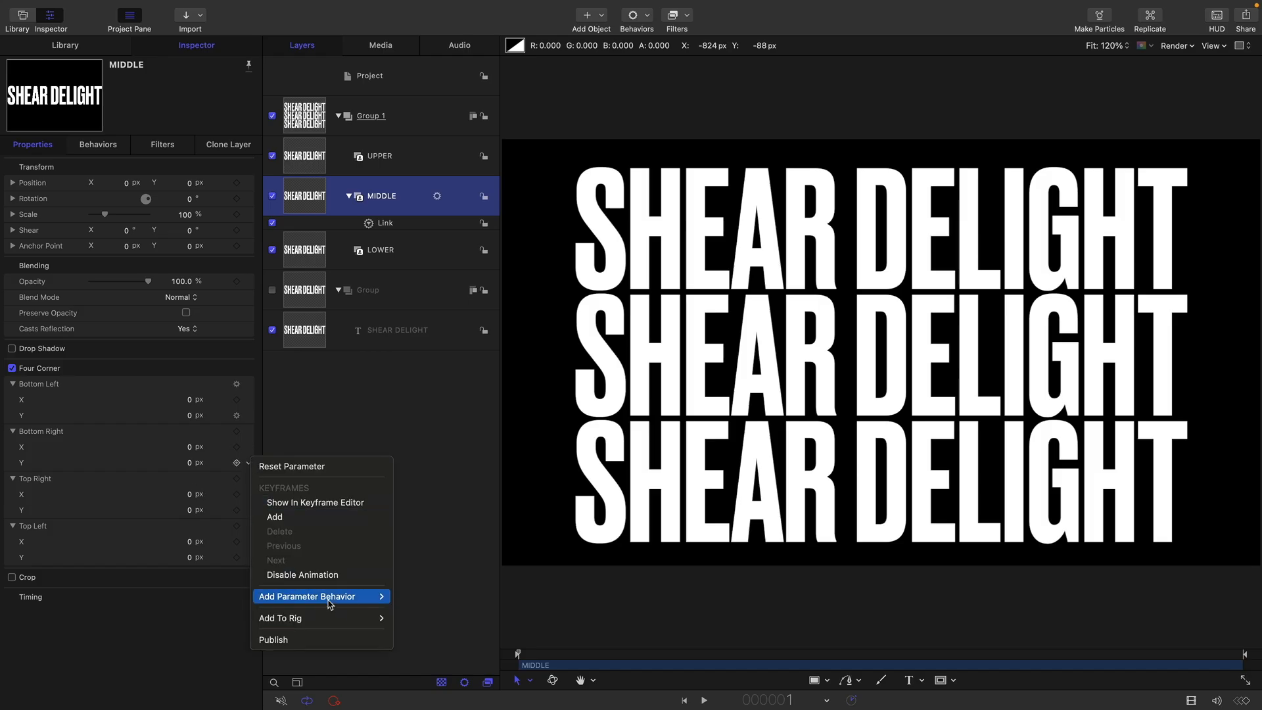
{"action": "mouse_move", "coordinate": [315, 596]}
{"action": "left_click", "coordinate": [409, 508]}
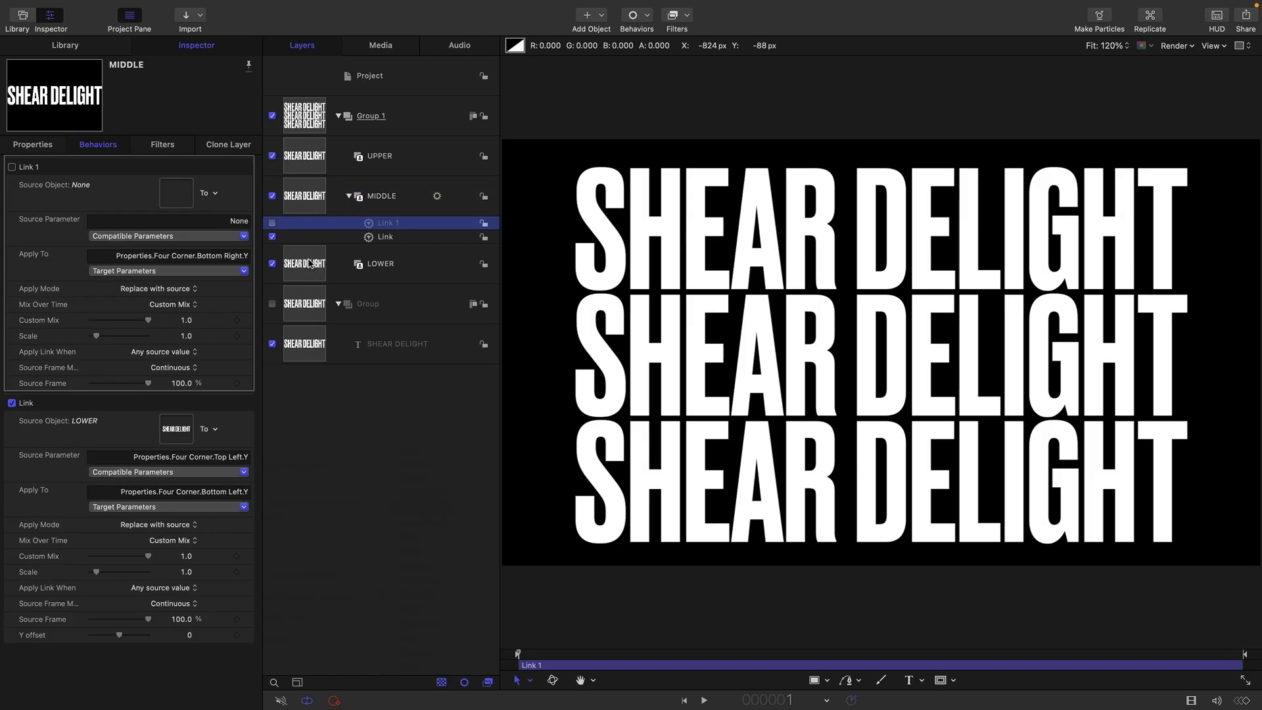
{"action": "left_click_drag", "start_coordinate": [174, 183], "coordinate": [176, 188]}
{"action": "left_click", "coordinate": [135, 271]}
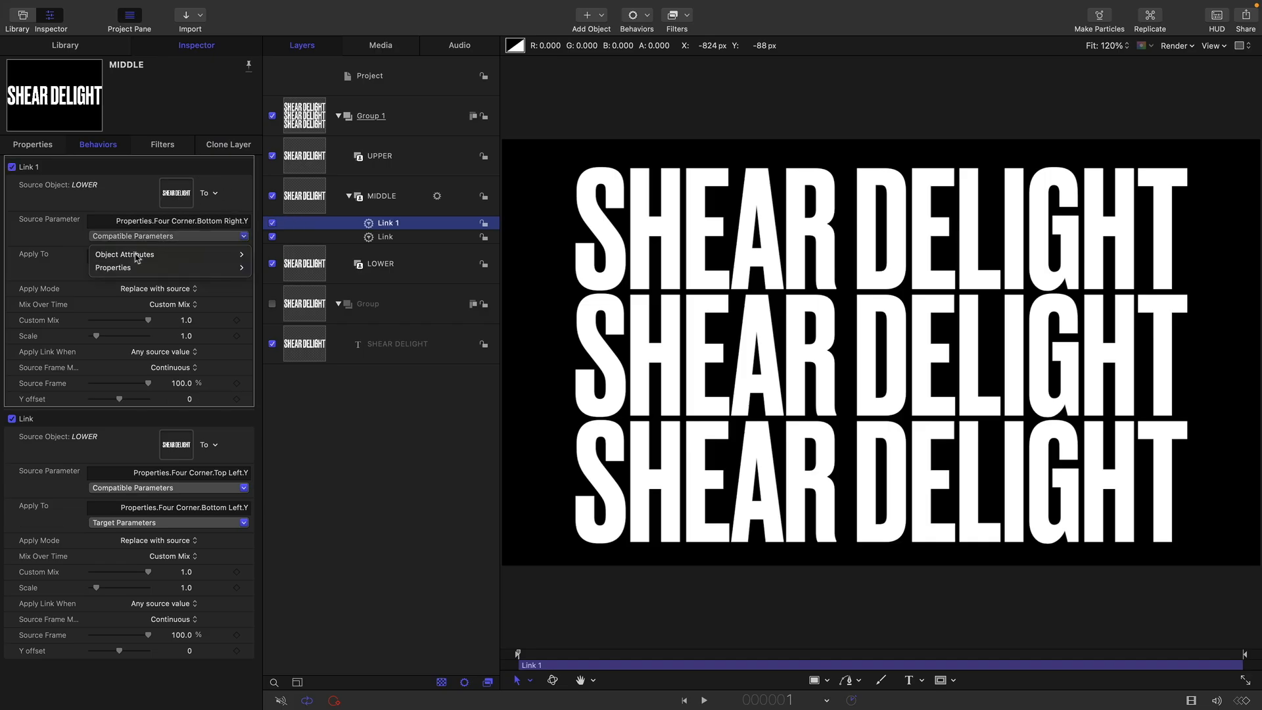
{"action": "mouse_move", "coordinate": [132, 268]}
{"action": "mouse_move", "coordinate": [284, 312]}
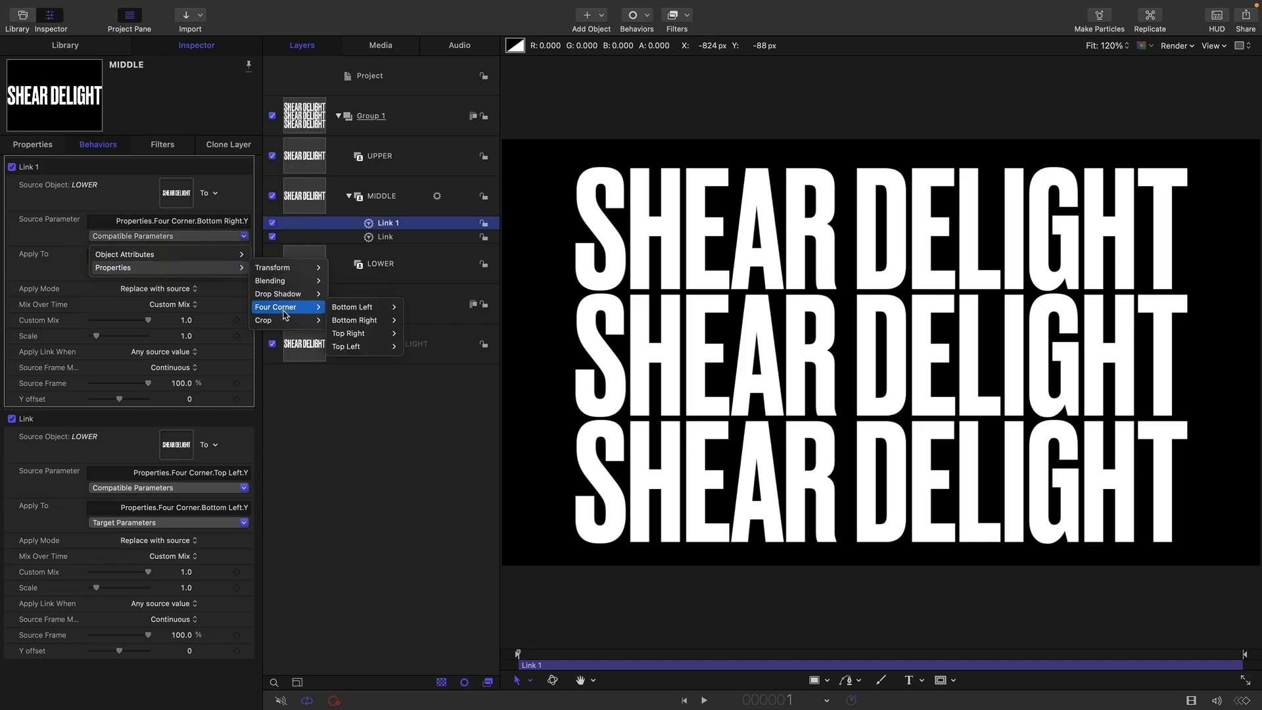
{"action": "left_click", "coordinate": [412, 346]}
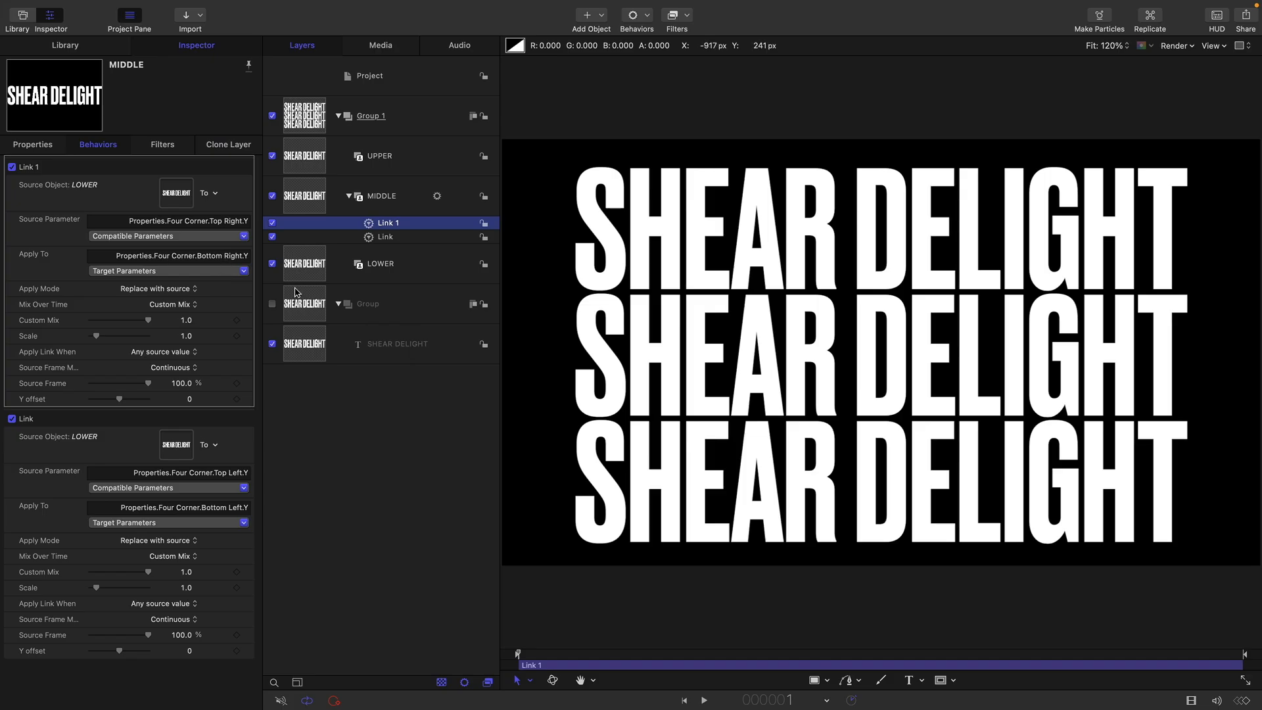
Enable Four Corner on the LOWER layer
{"action": "left_click", "coordinate": [309, 268]}
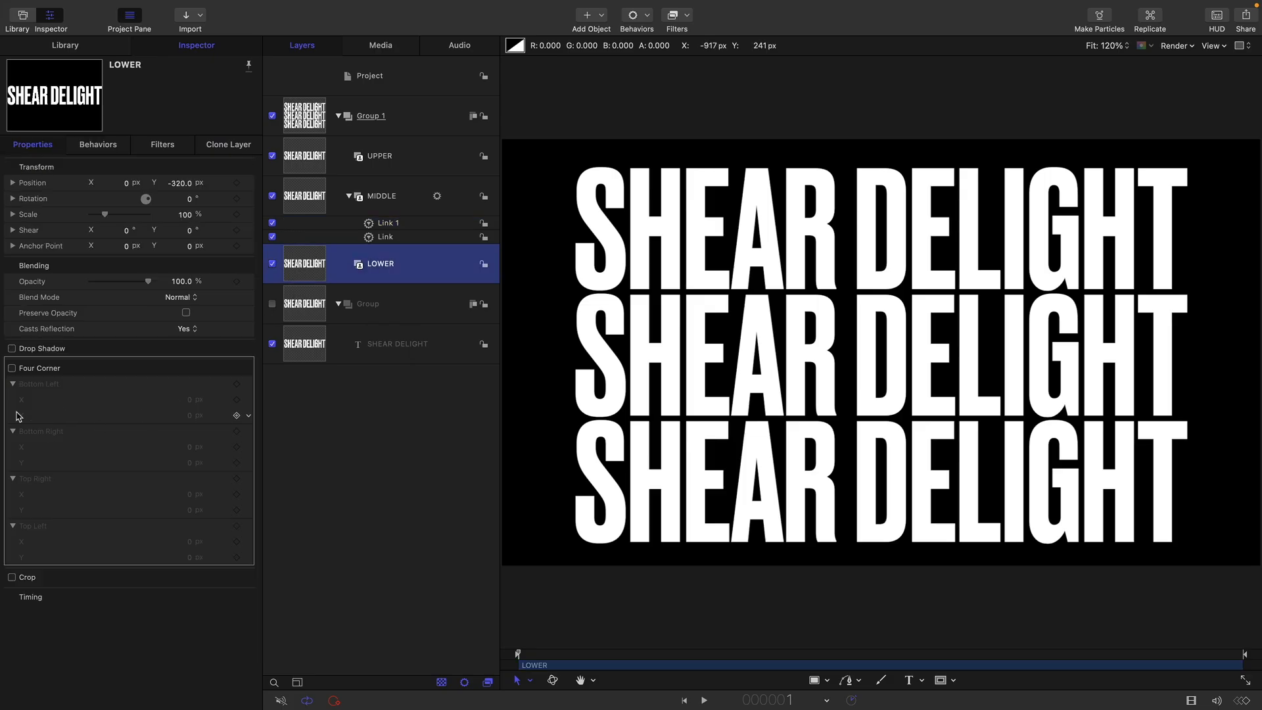
{"action": "left_click", "coordinate": [12, 369]}
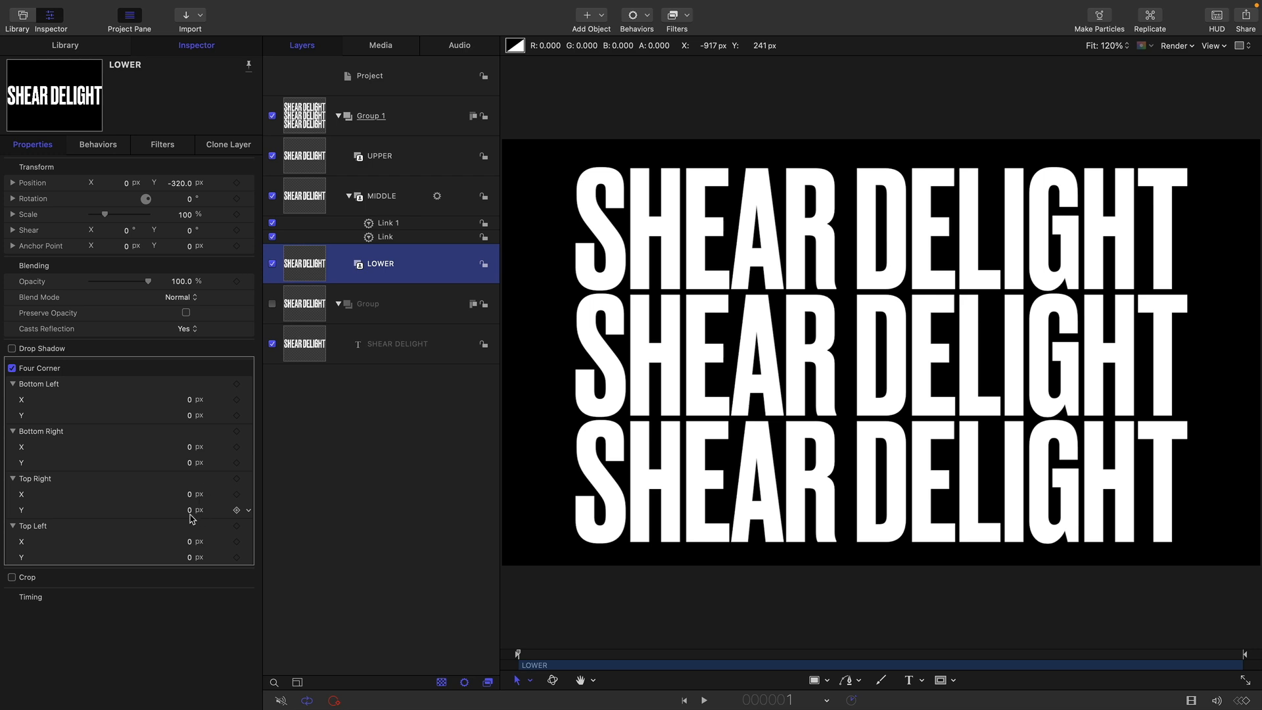
Test the links by changing the LOWER layer's Four Corner Top Right and Top Left Y values, and undo the changes
{"action": "mouse_move", "coordinate": [191, 518]}
{"action": "left_mouse_down"}
{"action": "mouse_move", "coordinate": [192, 556]}
{"action": "mouse_move", "coordinate": [189, 539]}
{"action": "left_mouse_up"}
{"action": "key", "text": "super+z"}
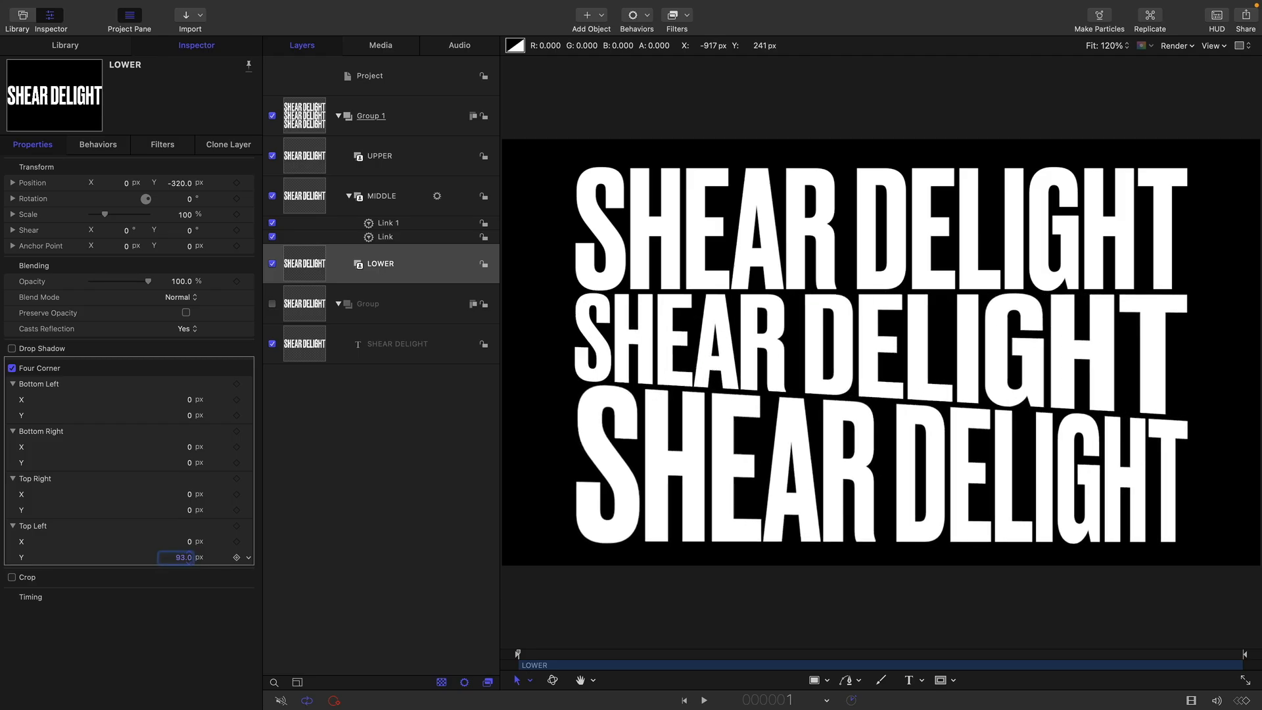
{"action": "key", "text": "super+z"}
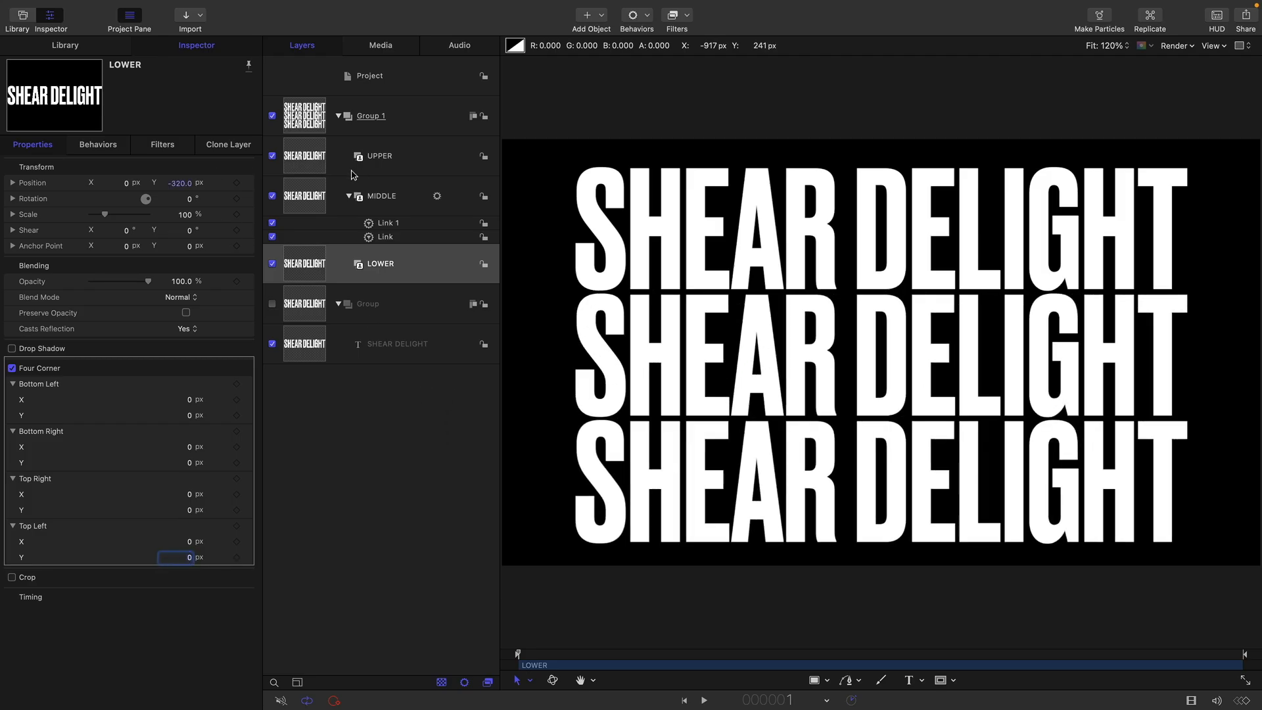
Add a Link behavior to MIDDLE's Four Corner Top Right Y, sourced from the UPPER layer's Four Corner Bottom Right Y
{"action": "left_click", "coordinate": [304, 193]}
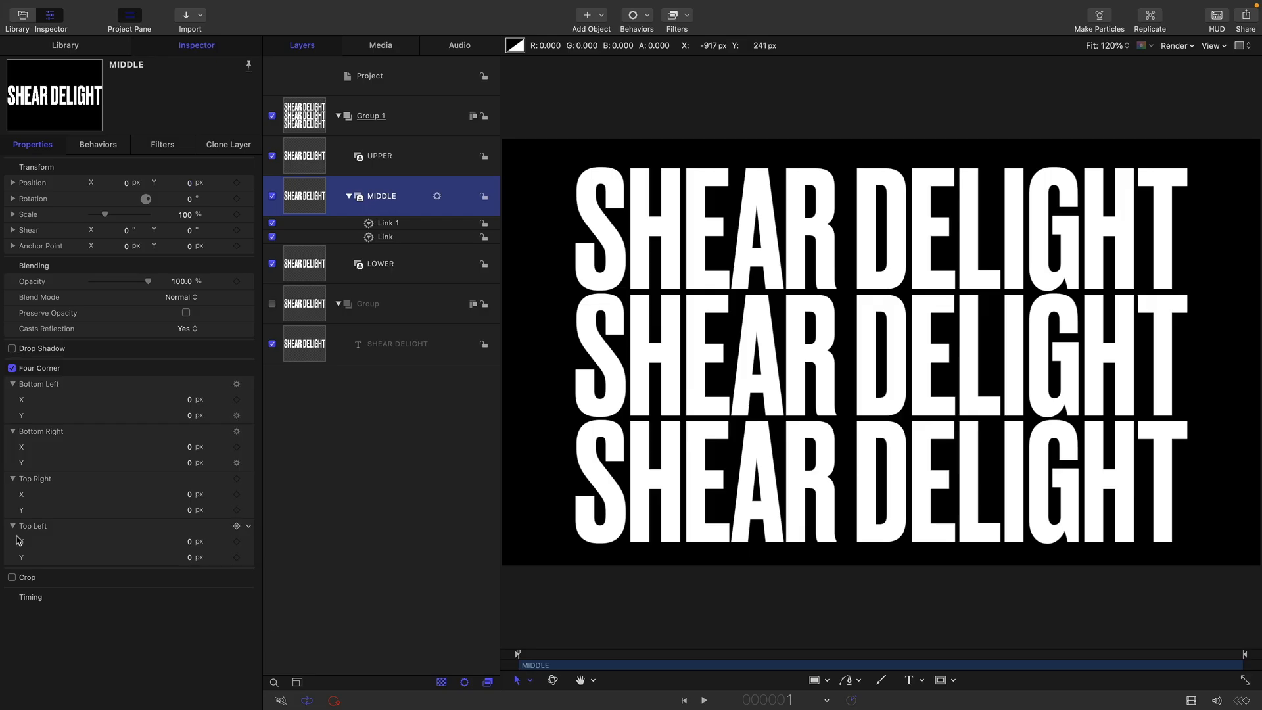
{"action": "left_click", "coordinate": [248, 510]}
{"action": "mouse_move", "coordinate": [315, 646]}
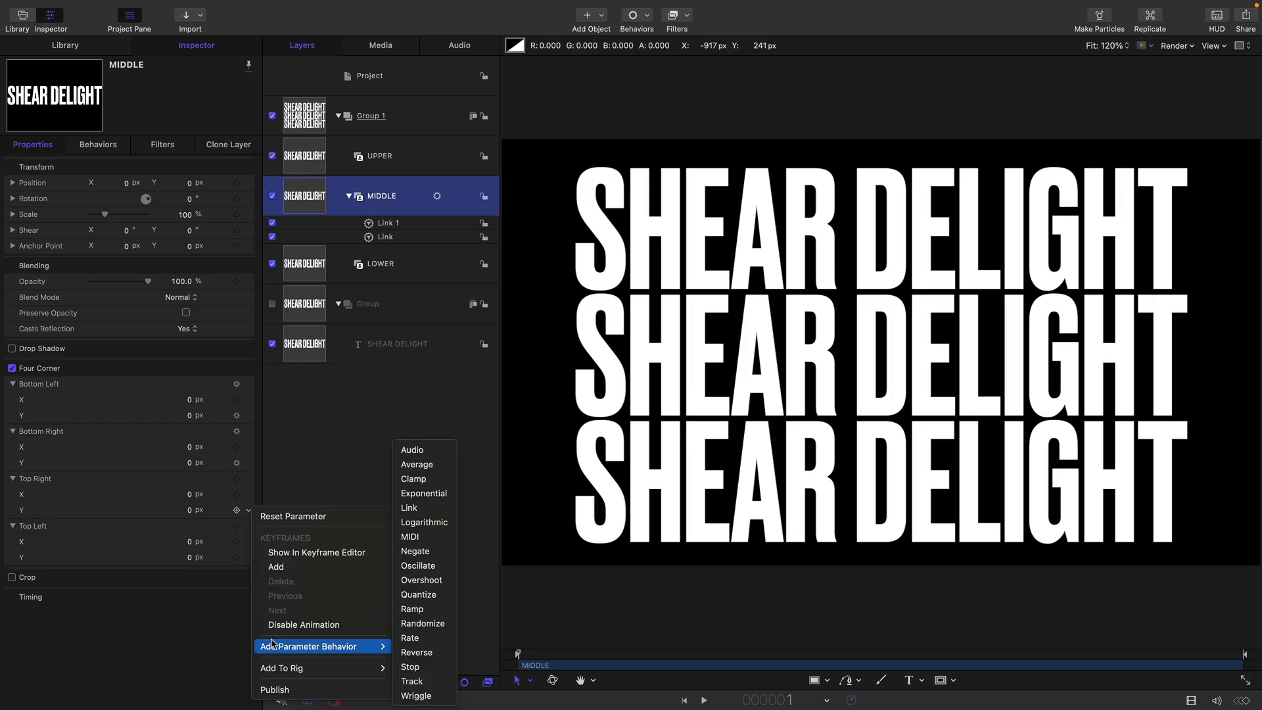
{"action": "left_click", "coordinate": [420, 512]}
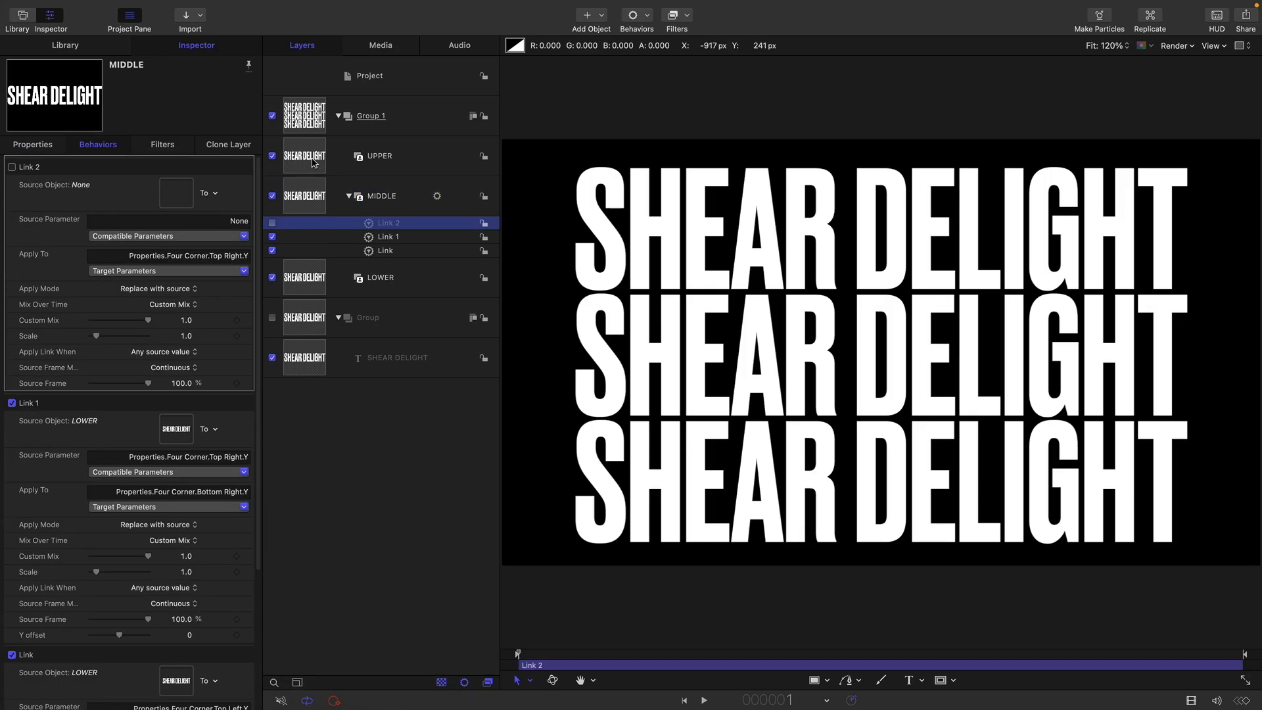
{"action": "left_click_drag", "start_coordinate": [305, 167], "coordinate": [176, 196]}
{"action": "left_click", "coordinate": [131, 271]}
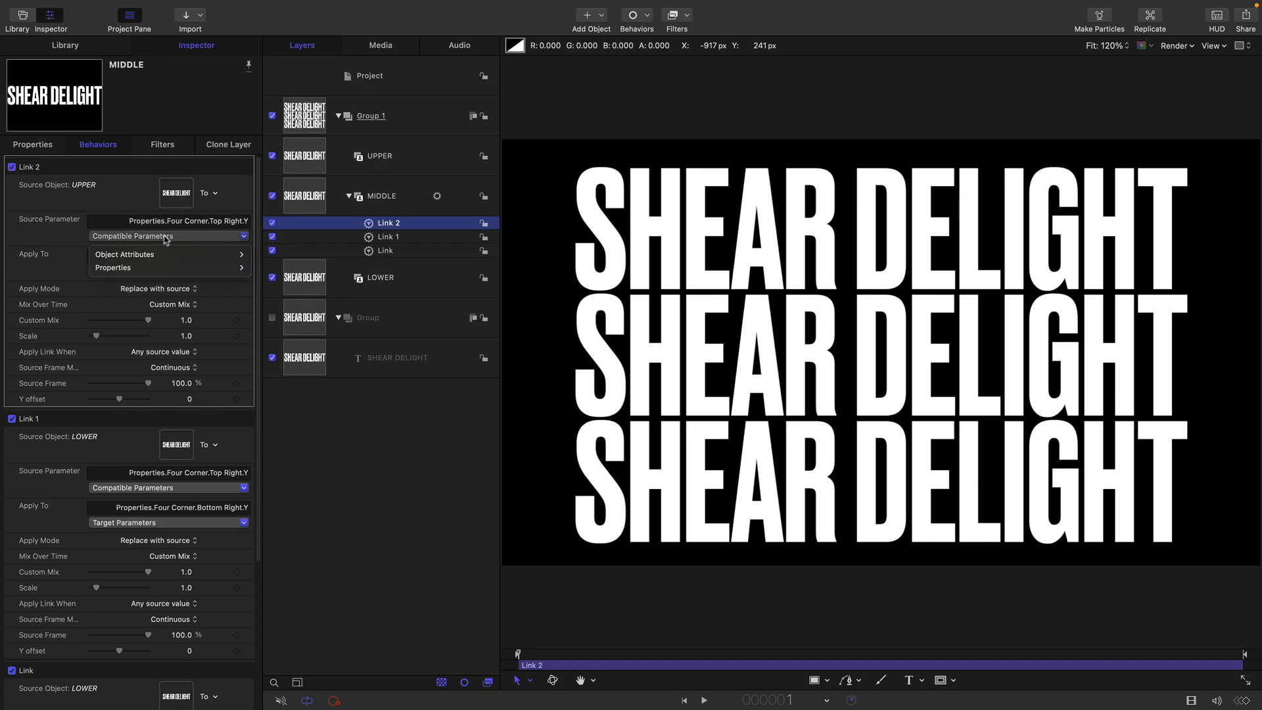
{"action": "mouse_move", "coordinate": [126, 273]}
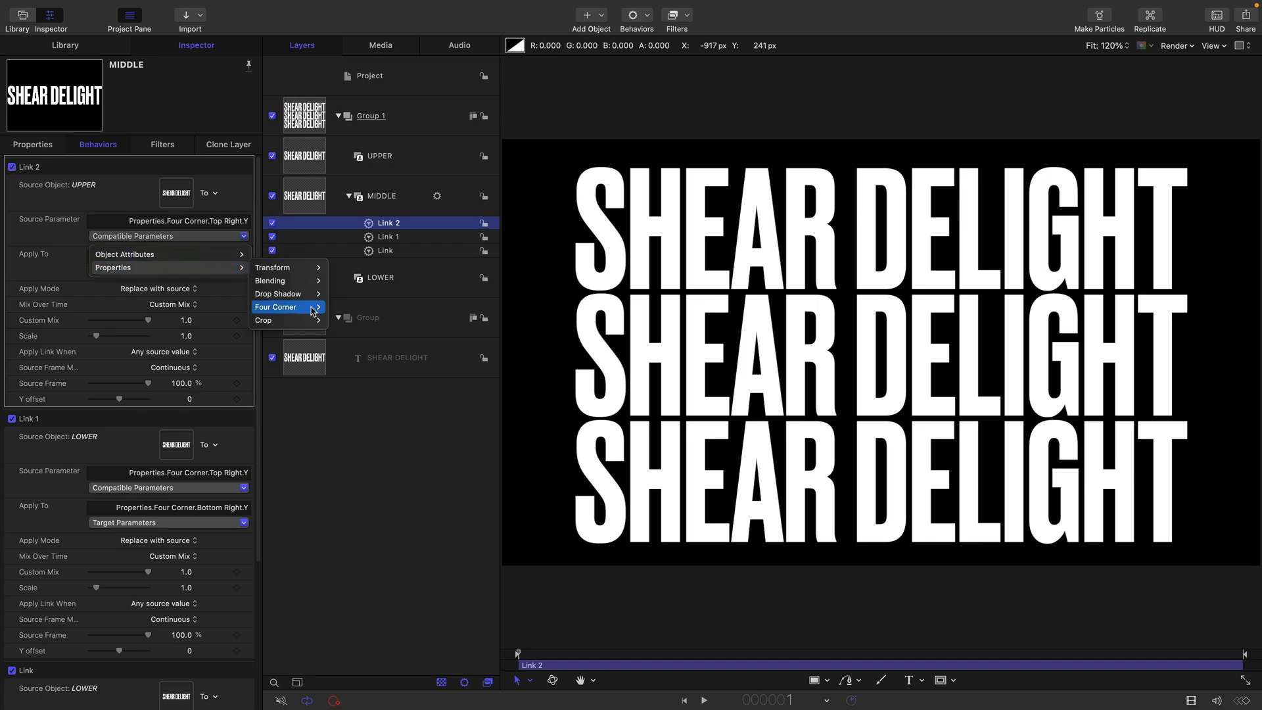
{"action": "mouse_move", "coordinate": [313, 310]}
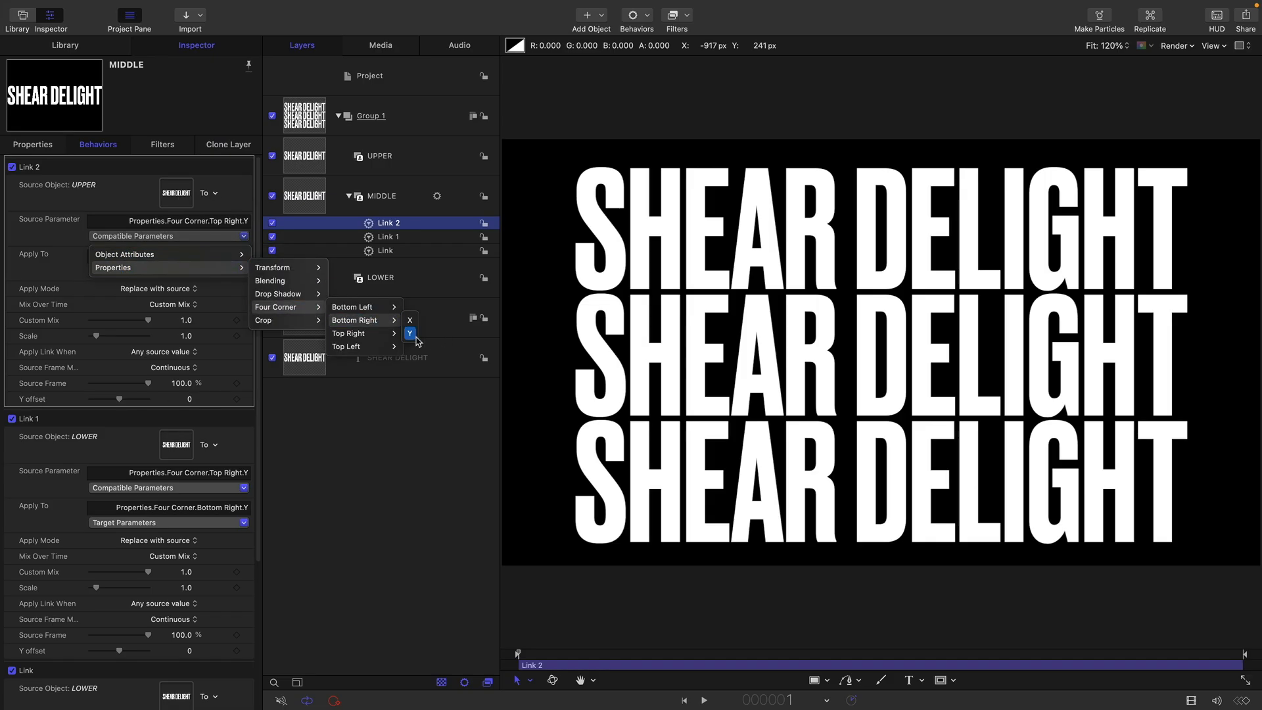
{"action": "left_click", "coordinate": [413, 333]}
Add a Link behavior to MIDDLE's Four Corner Top Left Y, sourced from the UPPER layer's Four Corner Bottom Left Y
{"action": "left_click", "coordinate": [306, 193]}
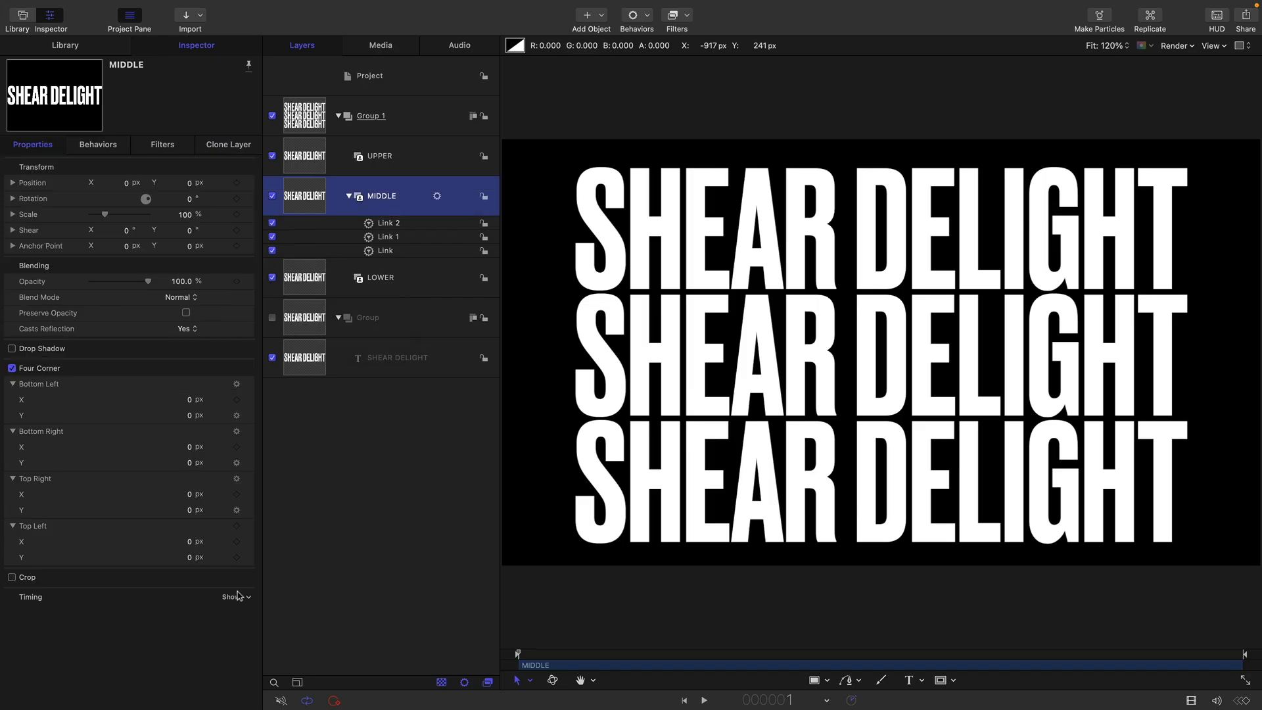
{"action": "left_click", "coordinate": [249, 558]}
{"action": "mouse_move", "coordinate": [322, 652]}
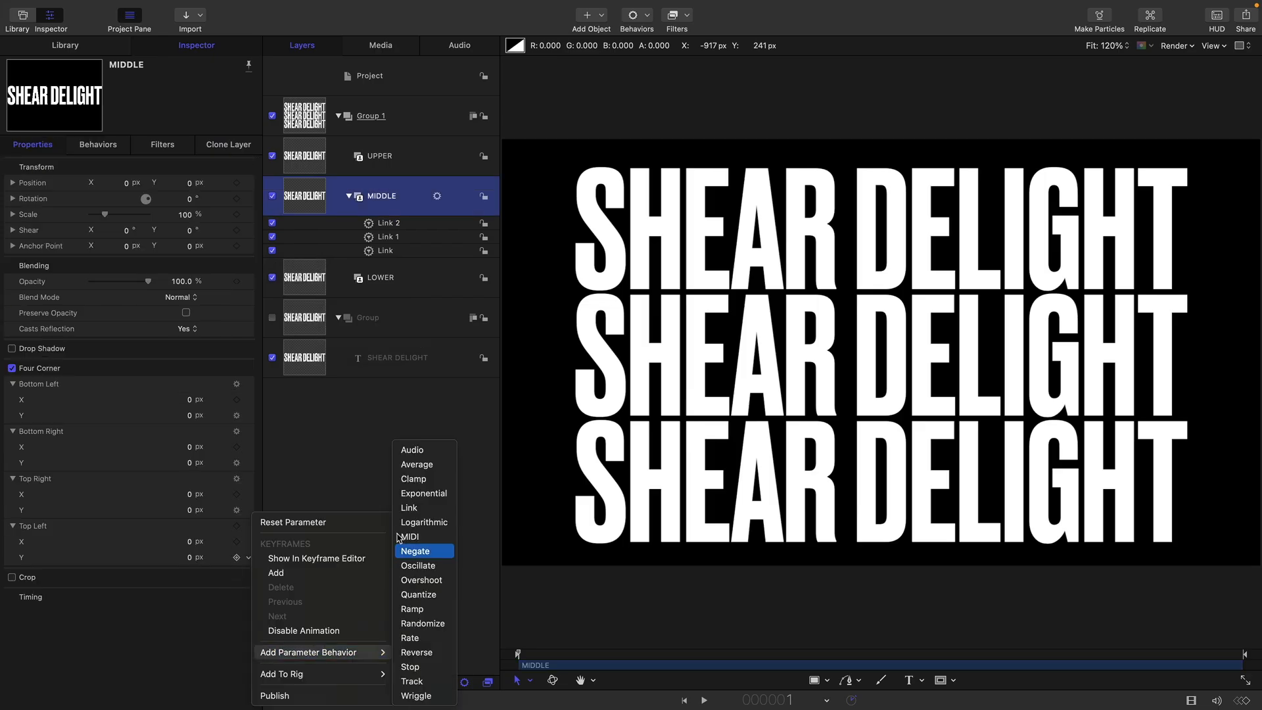
{"action": "left_click", "coordinate": [409, 508]}
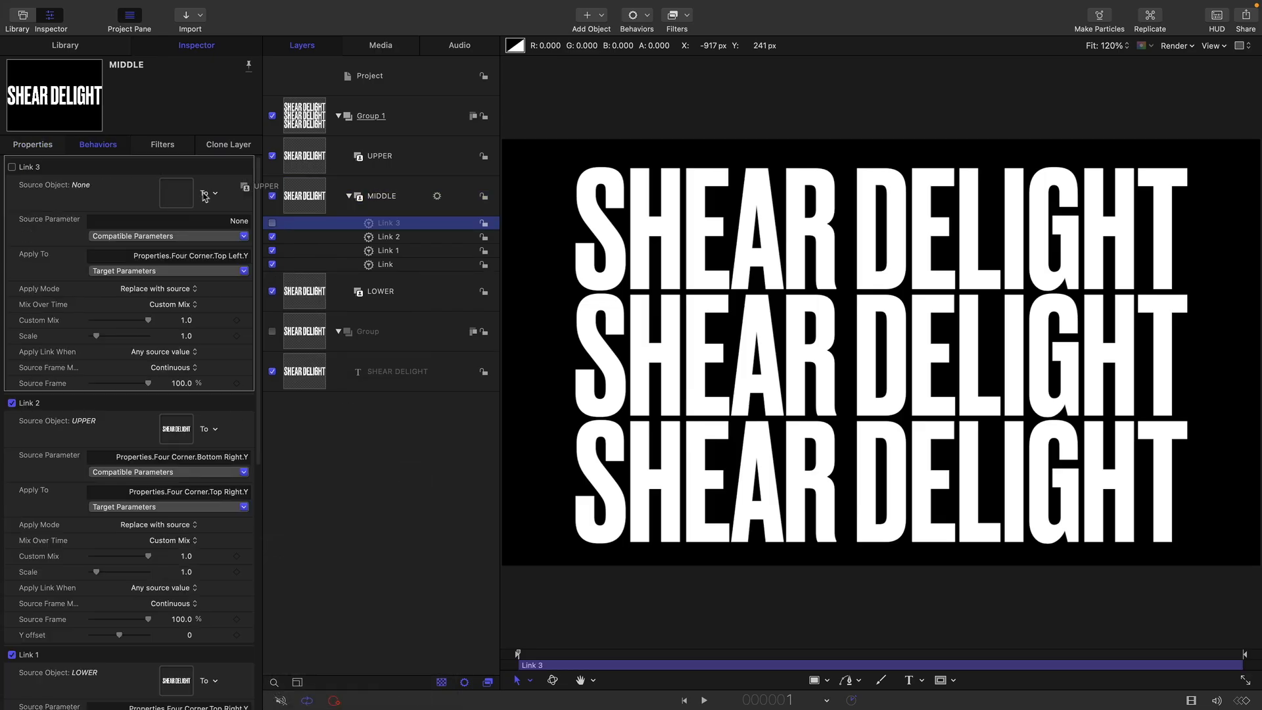
{"action": "left_click_drag", "start_coordinate": [175, 194], "coordinate": [176, 194]}
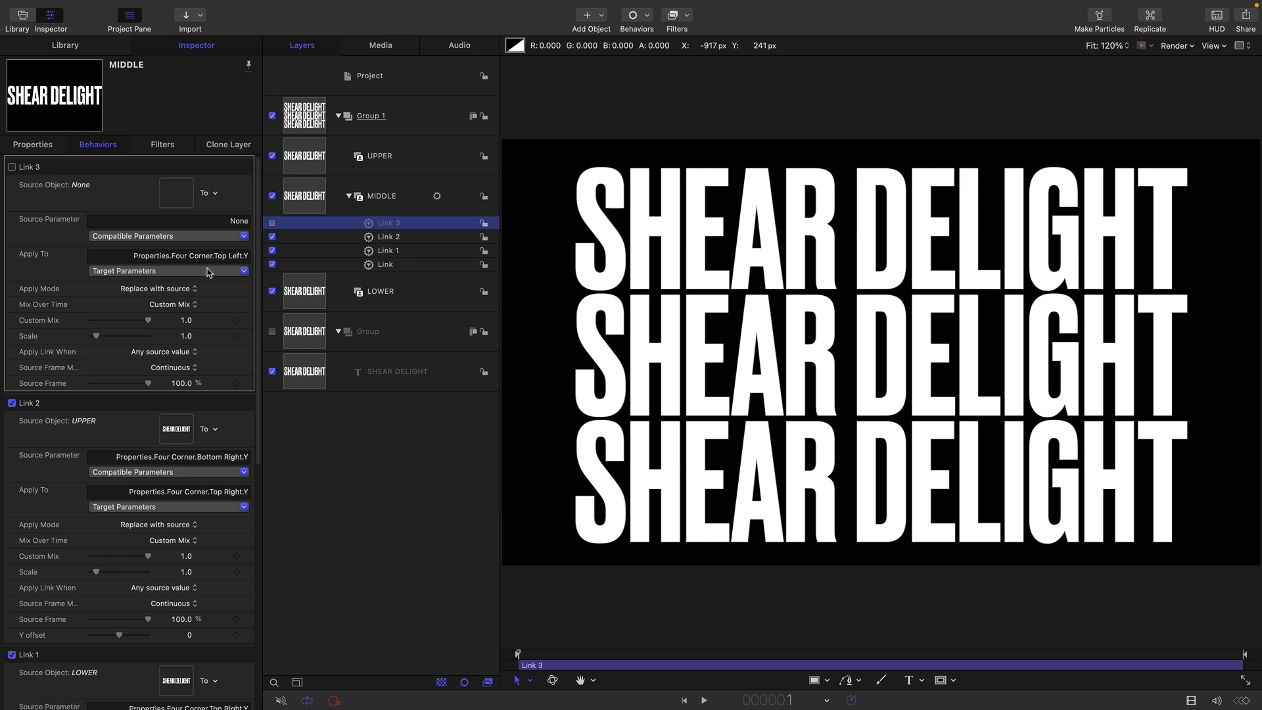
{"action": "left_click", "coordinate": [234, 238]}
{"action": "mouse_move", "coordinate": [123, 270]}
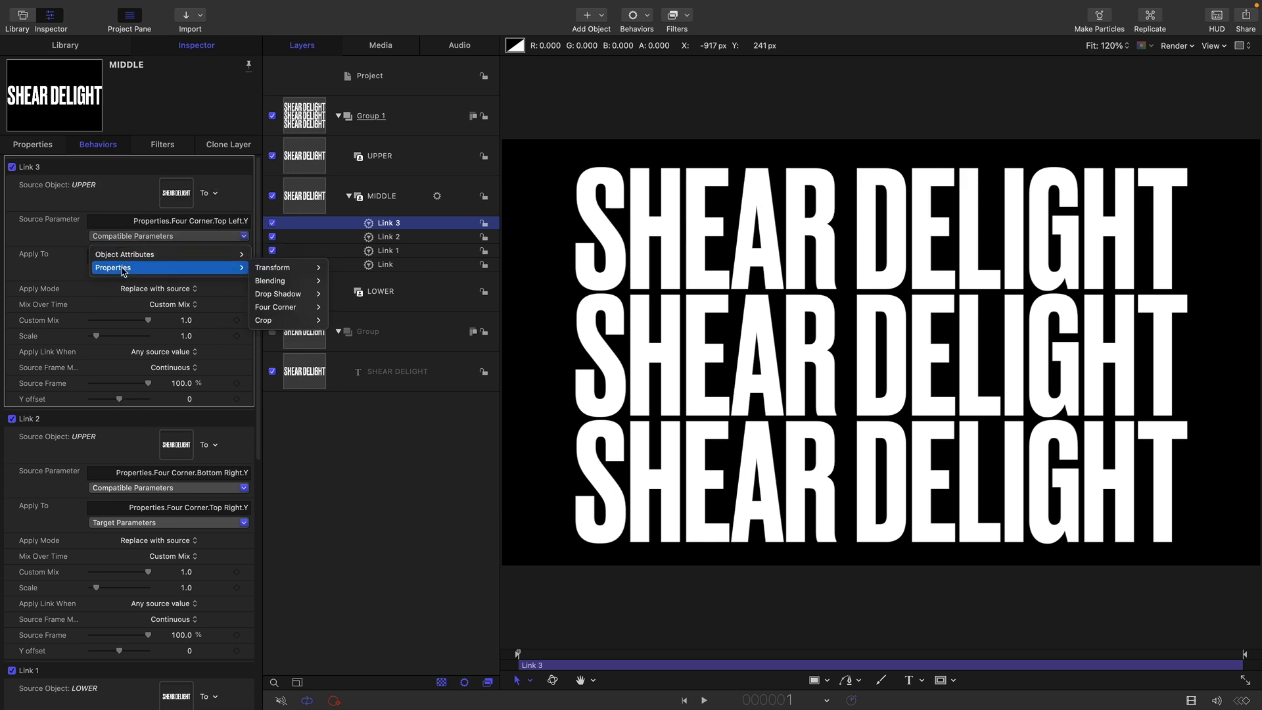
{"action": "mouse_move", "coordinate": [279, 319]}
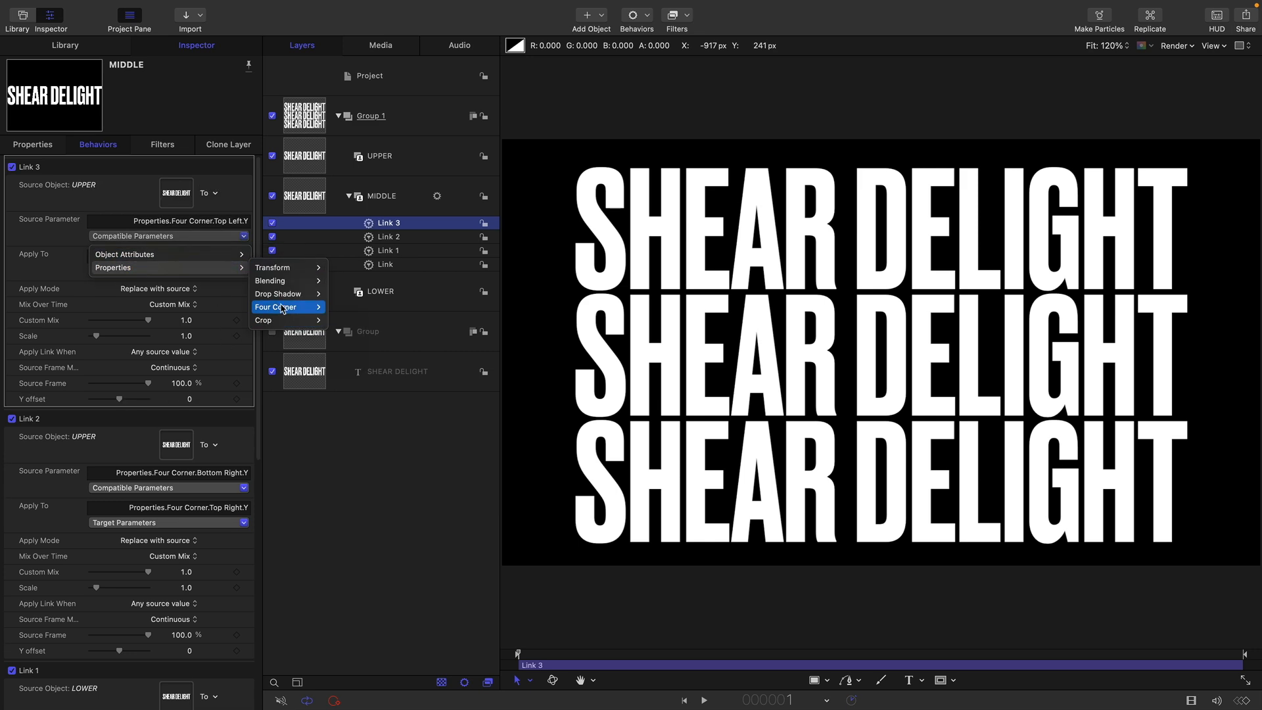
{"action": "mouse_move", "coordinate": [365, 307]}
{"action": "left_click", "coordinate": [410, 320]}
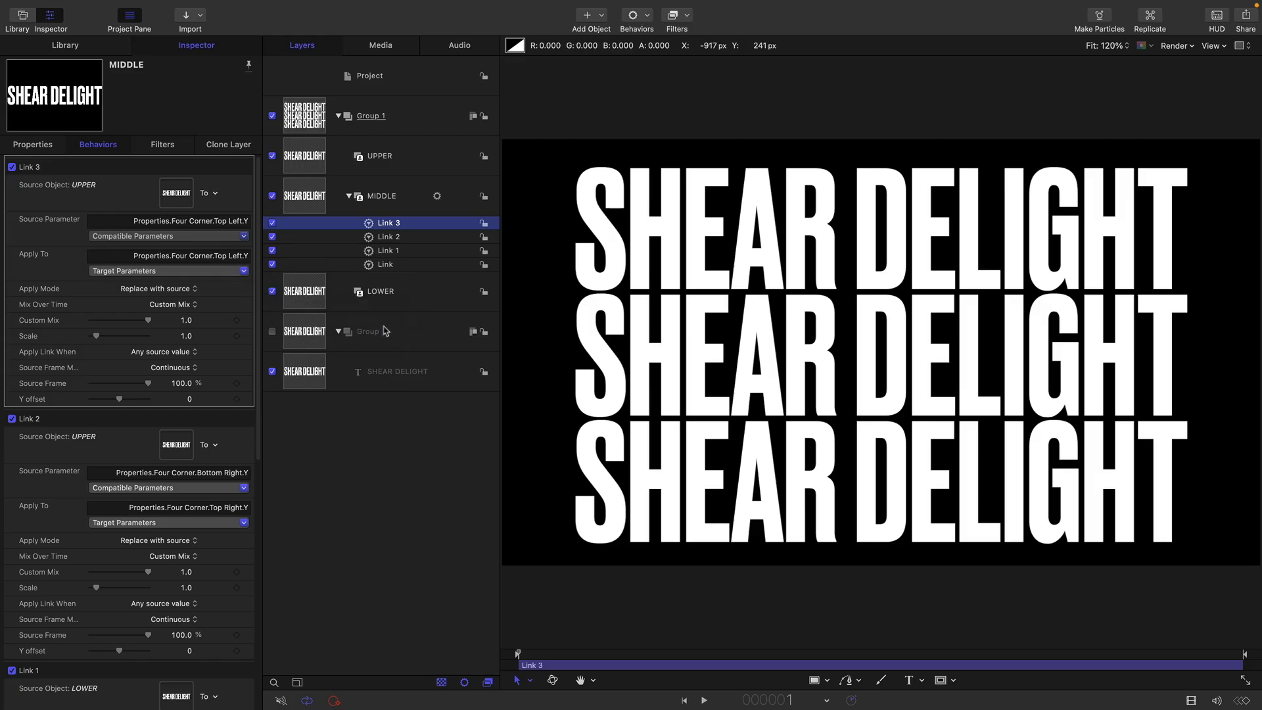
Enable Four Corner on the UPPER layer, test the links by changing its bottom corner Y values, and undo the test
{"action": "left_click", "coordinate": [12, 368]}
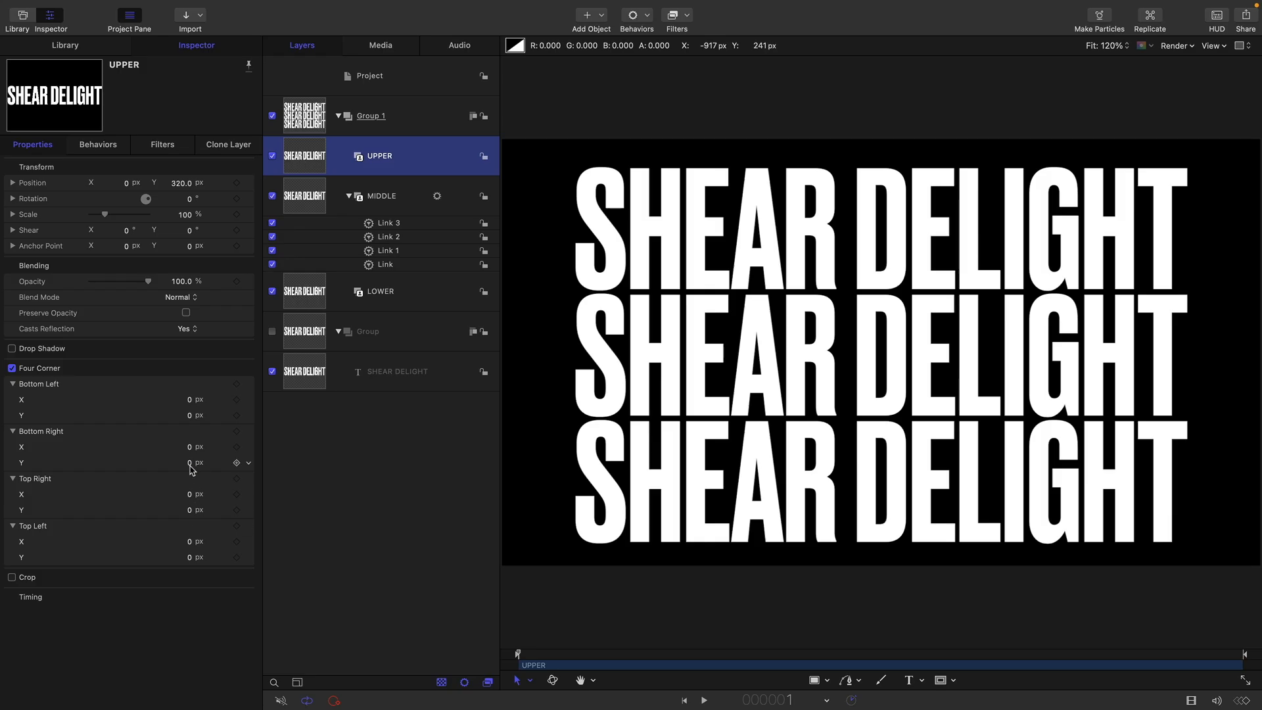
{"action": "left_click_drag", "start_coordinate": [189, 465], "coordinate": [190, 421]}
{"action": "key", "text": "super+z"}
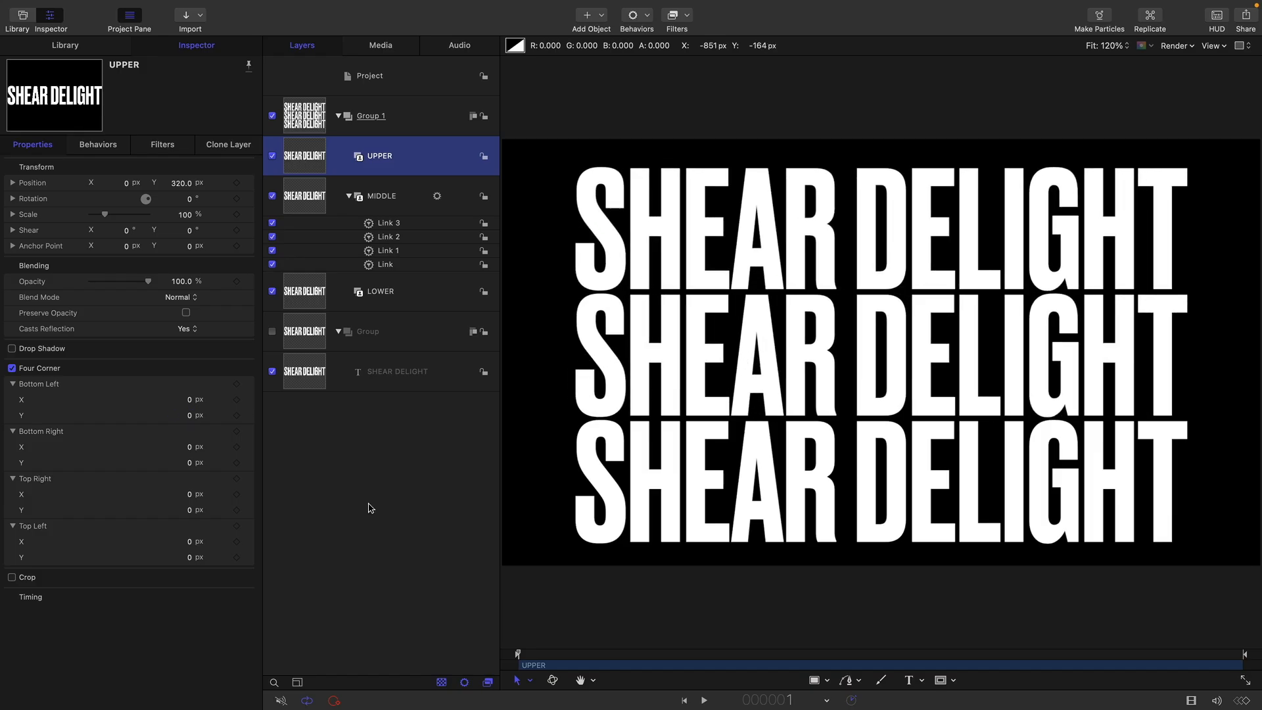
Create a new rig and add a slider widget to it
{"action": "mouse_move", "coordinate": [125, 2]}
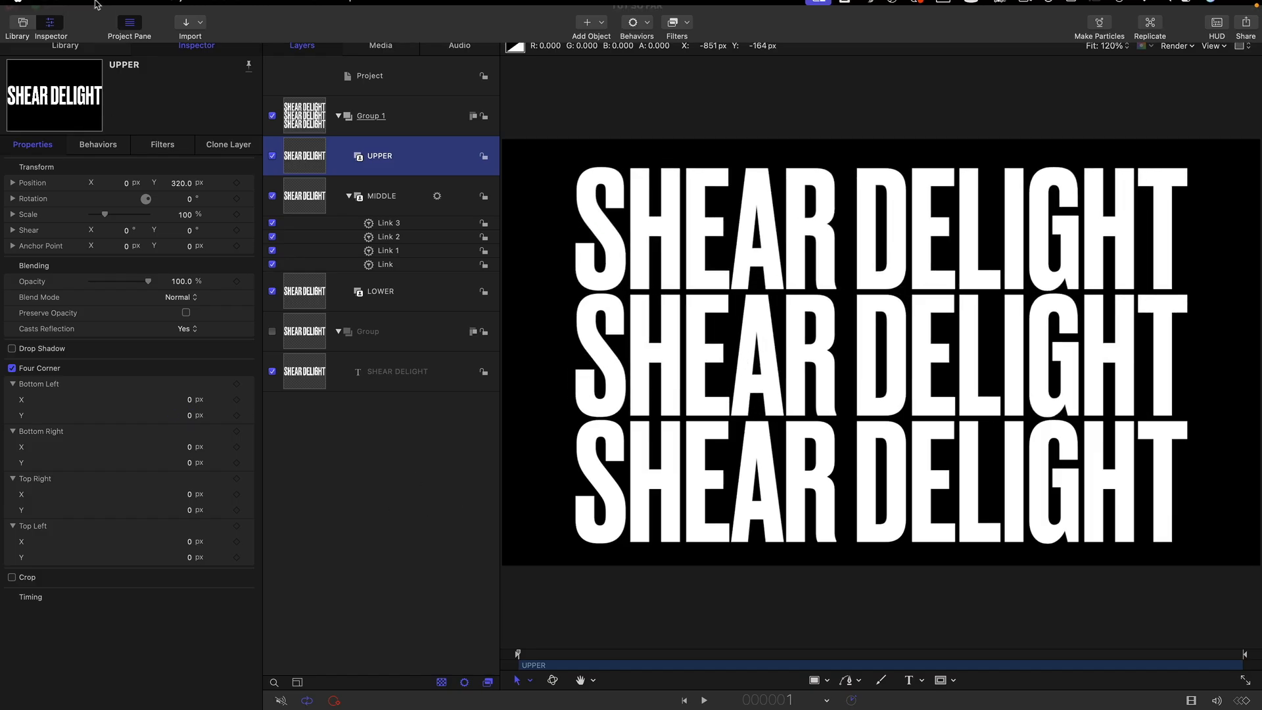
{"action": "left_click", "coordinate": [183, 7]}
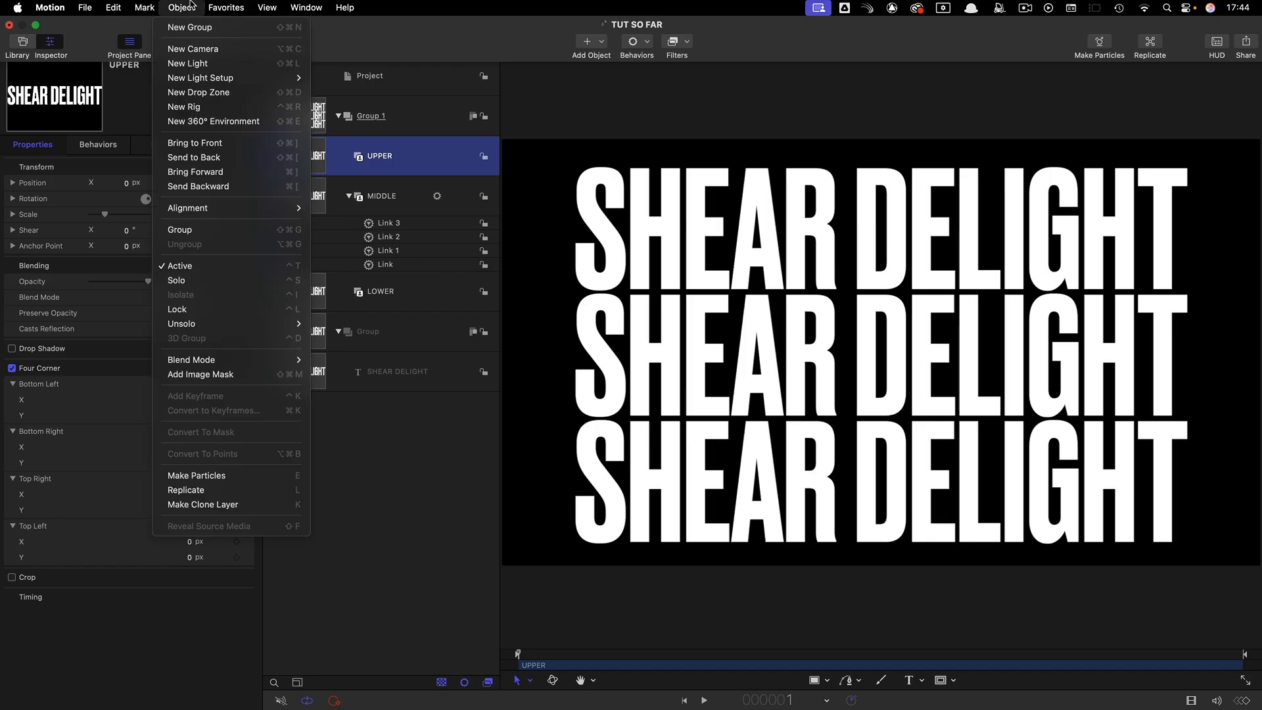
{"action": "left_click", "coordinate": [191, 106]}
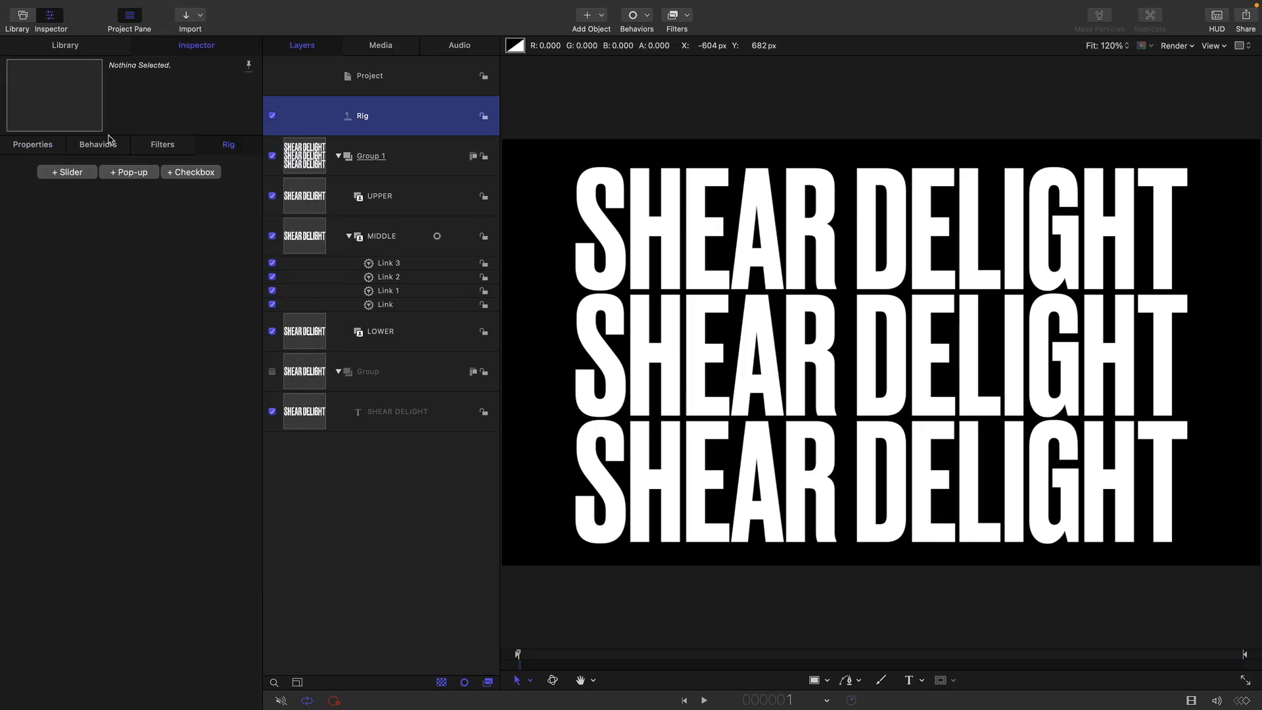
{"action": "left_click", "coordinate": [79, 174]}
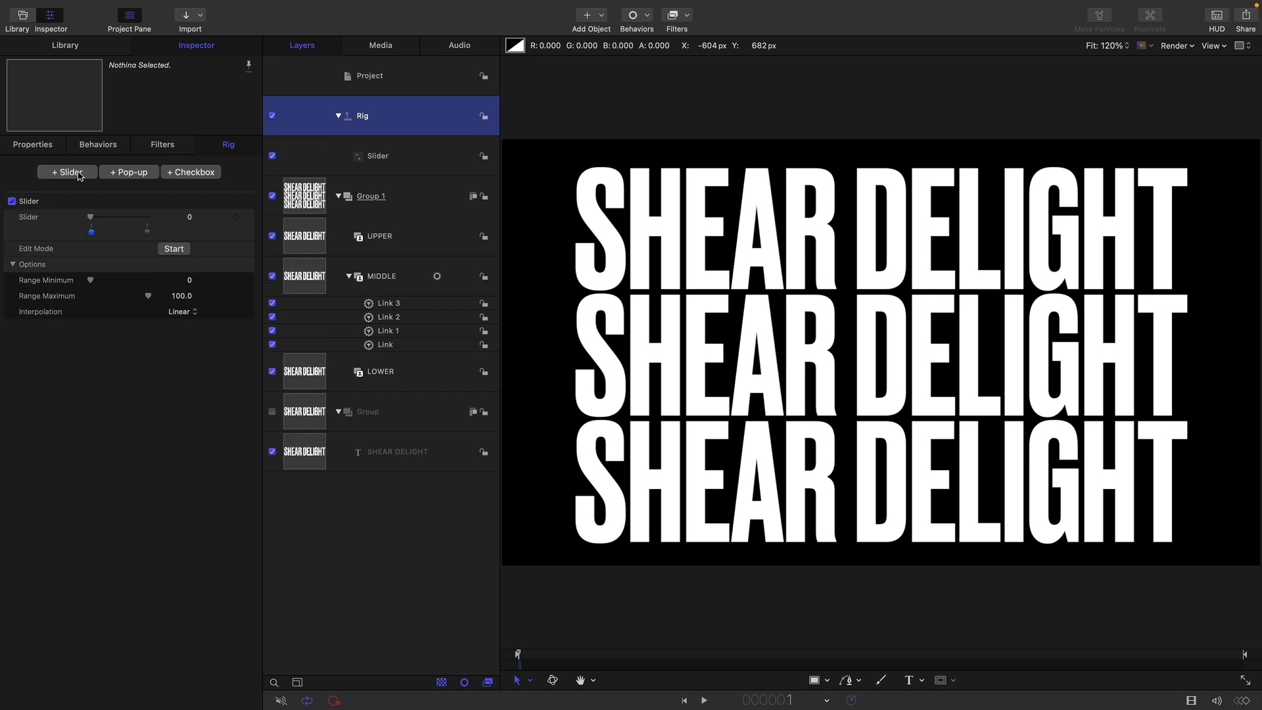
Add the UPPER layer's Four Corner Bottom Left and Bottom Right parameters to the rig's slider
{"action": "left_click", "coordinate": [322, 238]}
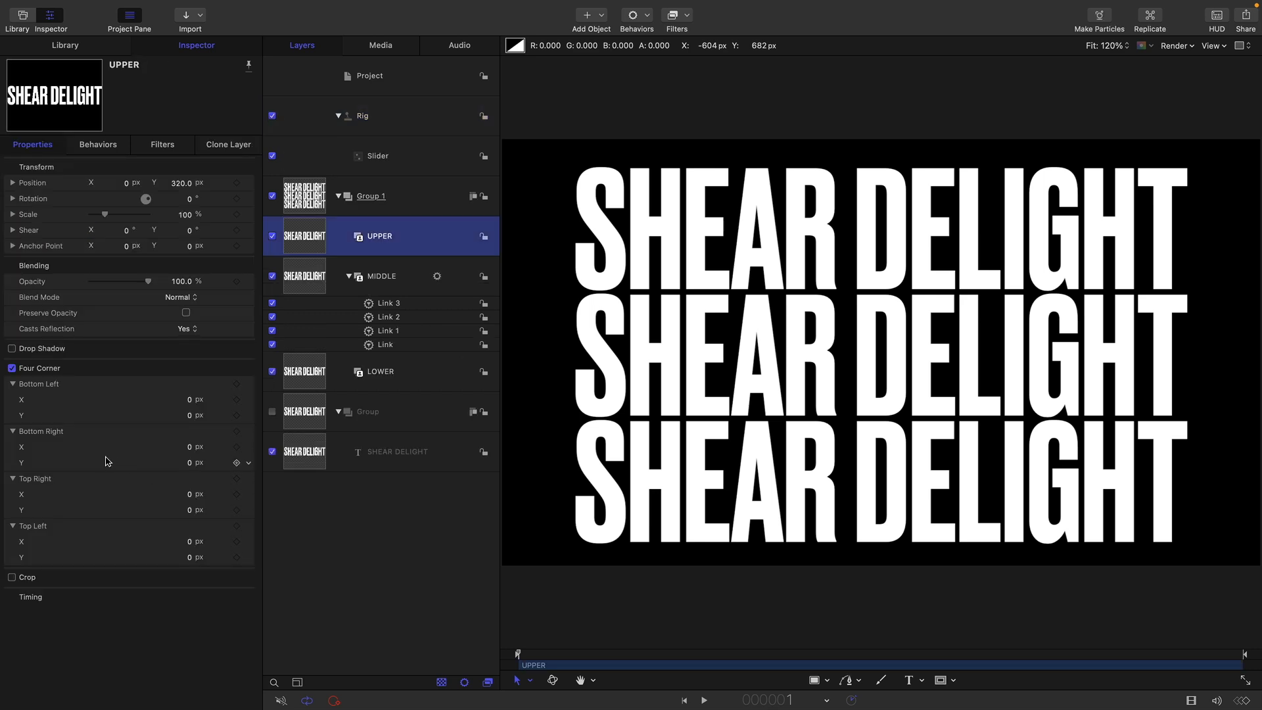
{"action": "left_click", "coordinate": [56, 389]}
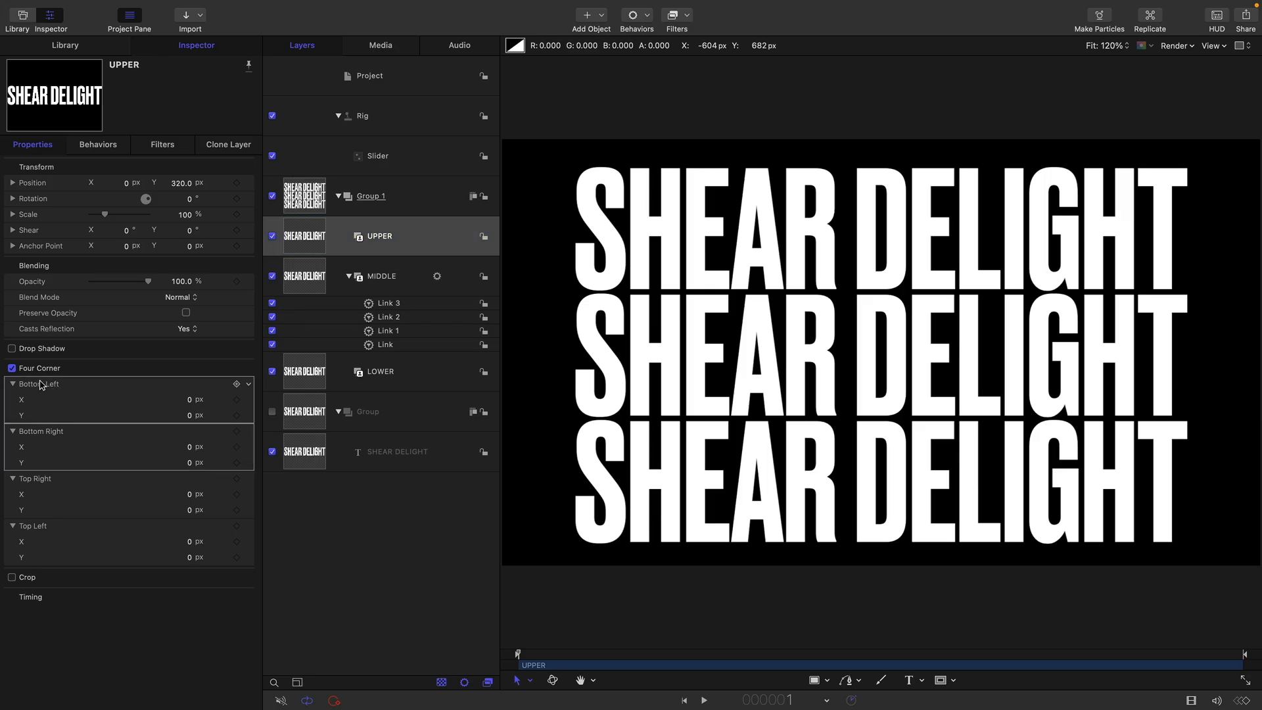
{"action": "left_click_drag", "start_coordinate": [40, 385], "coordinate": [382, 156]}
Add the LOWER layer's Four Corner Top Right and Top Left parameters to the rig's slider
{"action": "left_click", "coordinate": [305, 368]}
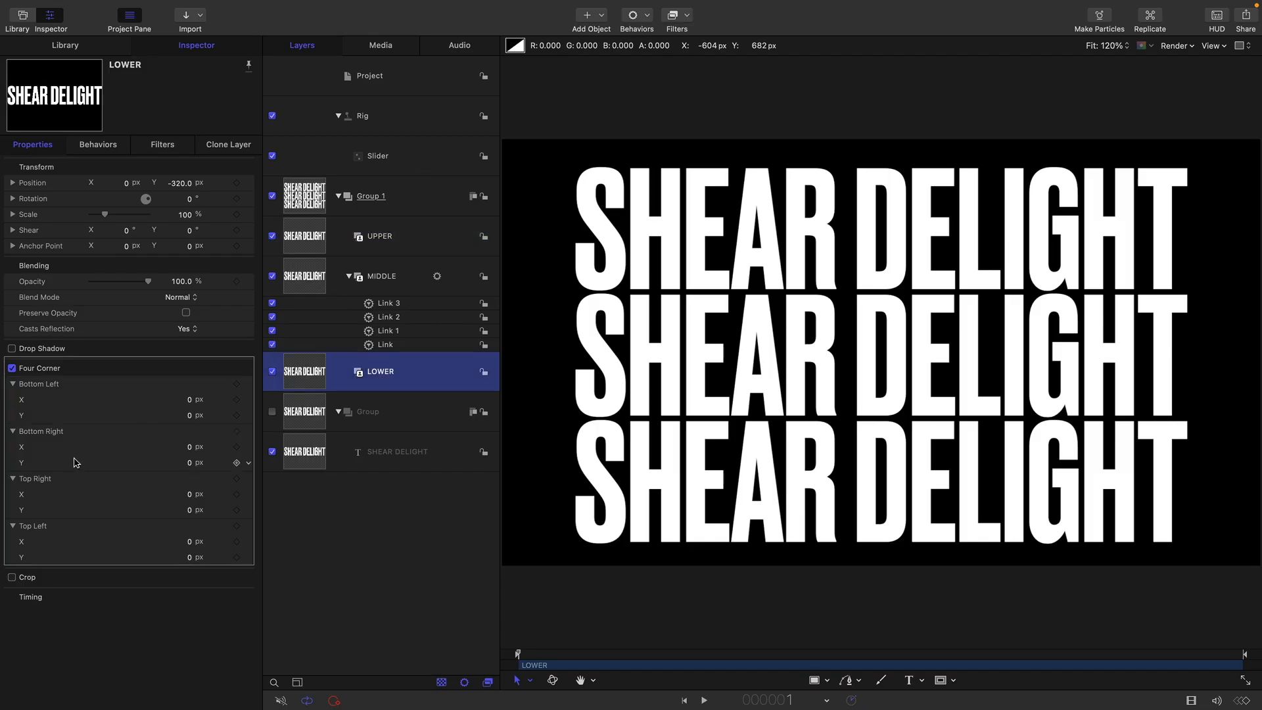
{"action": "left_click", "coordinate": [38, 480]}
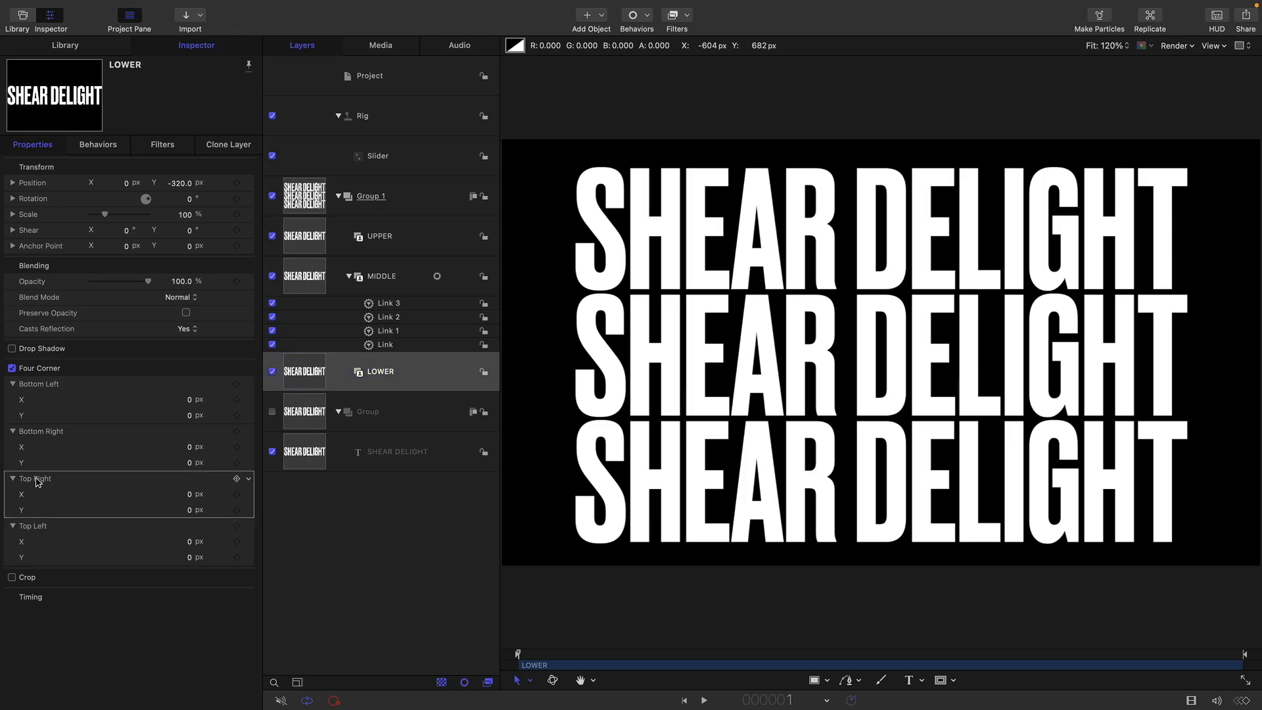
{"action": "left_click", "coordinate": [46, 530], "text": "shift"}
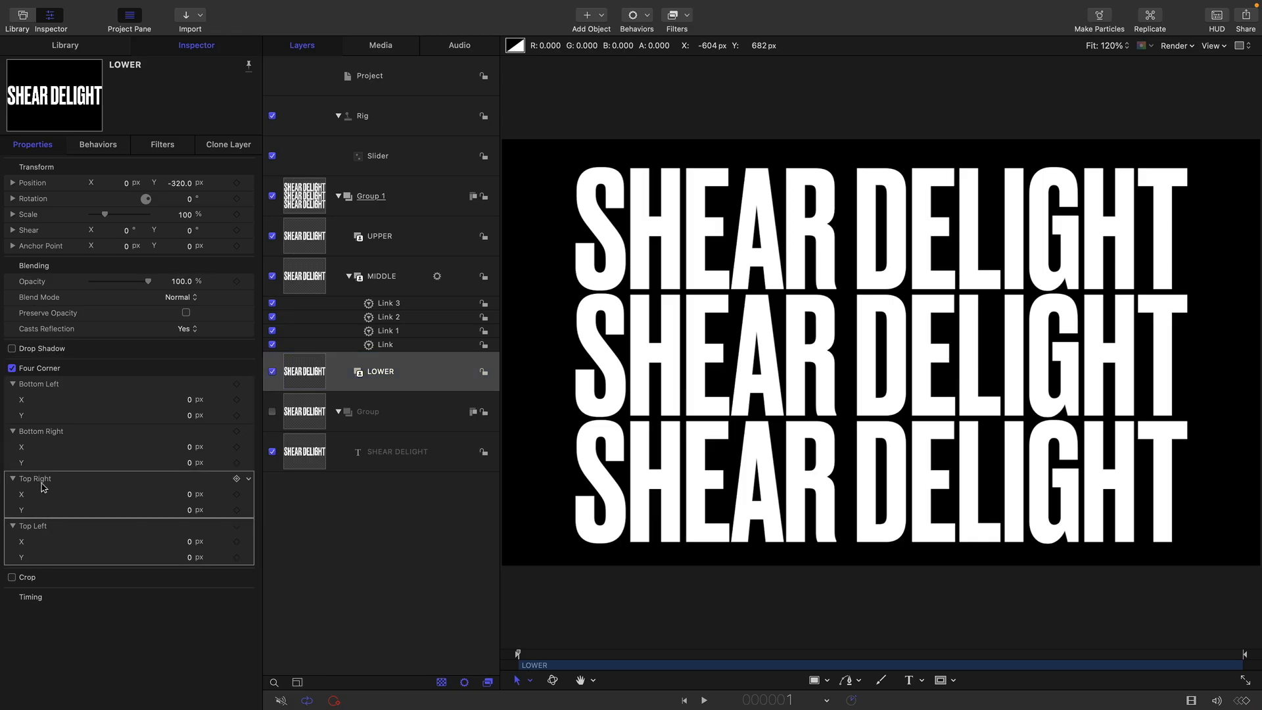
{"action": "left_click_drag", "start_coordinate": [41, 486], "coordinate": [372, 159]}
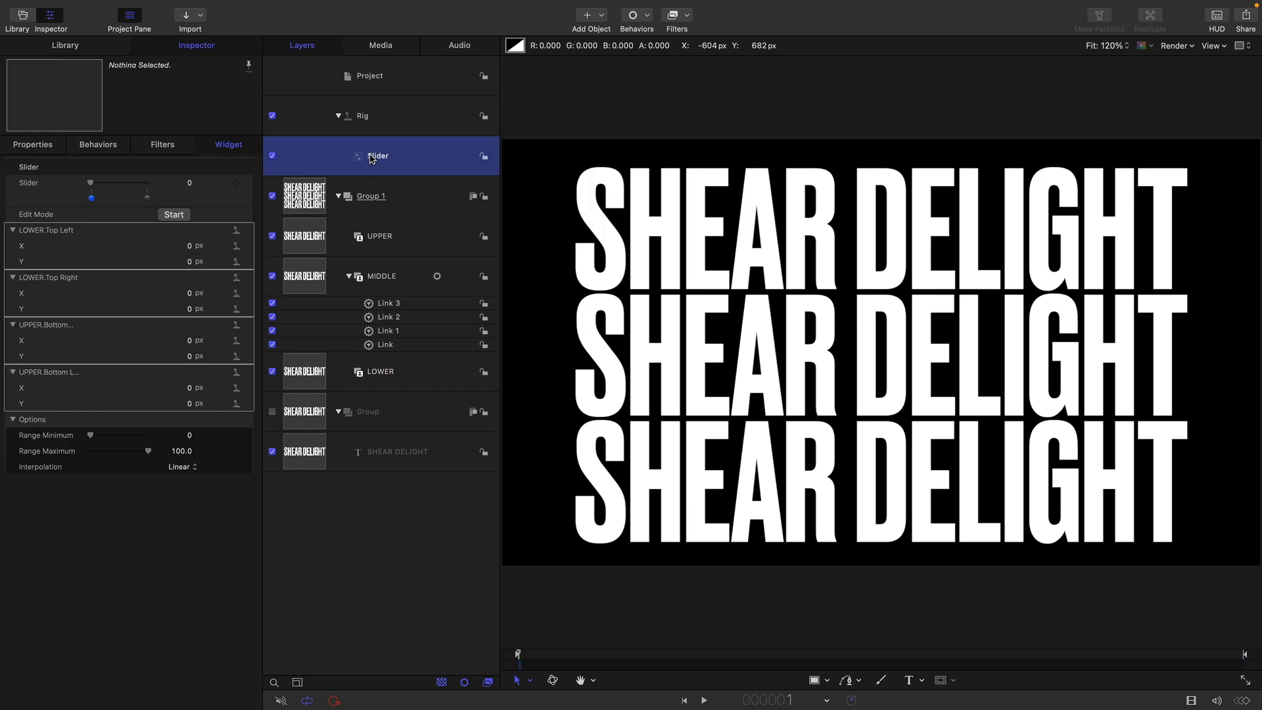
For the slider's start position, set the LOWER layer's Top Left Y to -90 px and Top Right Y to 90 px
{"action": "left_click", "coordinate": [188, 263]}
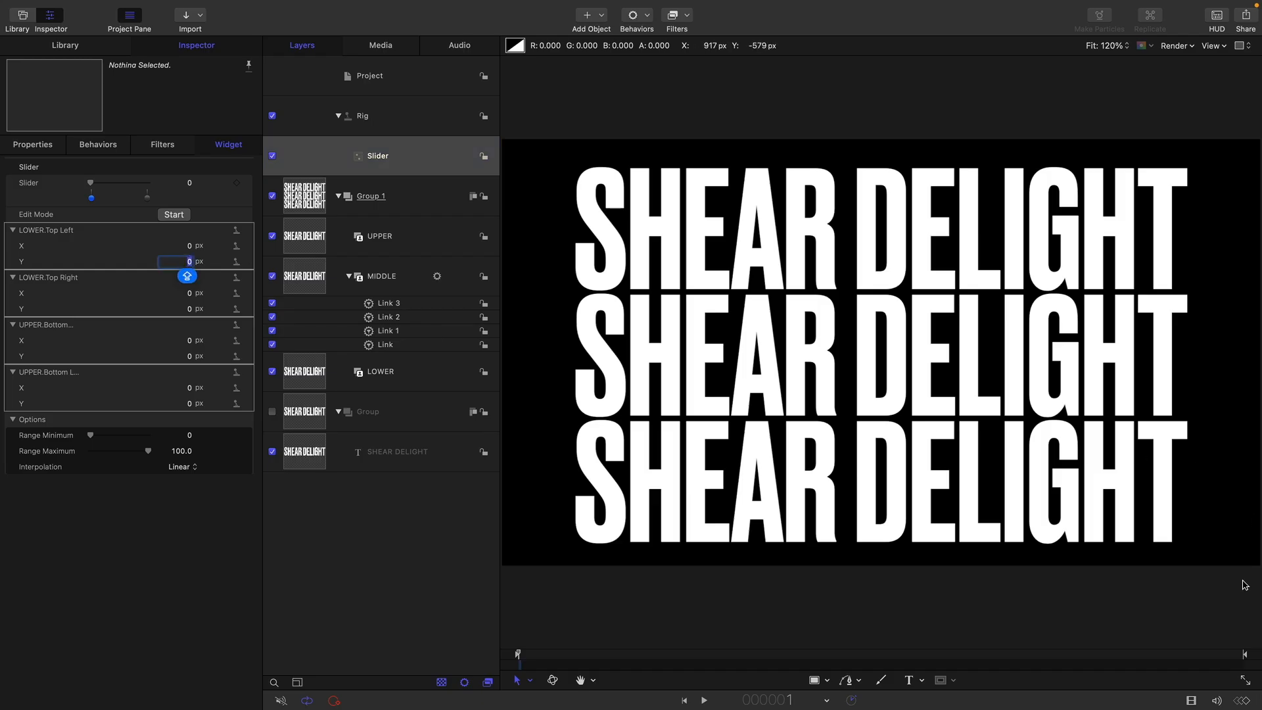
{"action": "type", "text": "-90"}
{"action": "key", "text": "Return"}
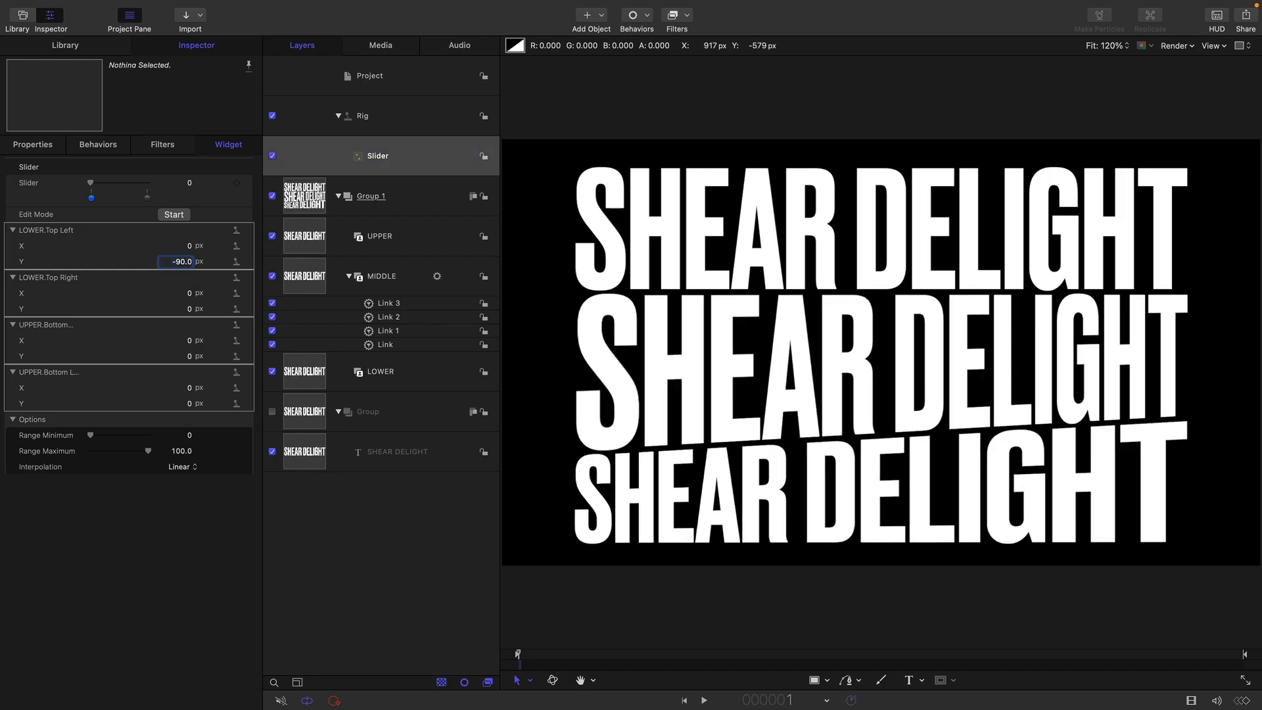
{"action": "left_click", "coordinate": [188, 317]}
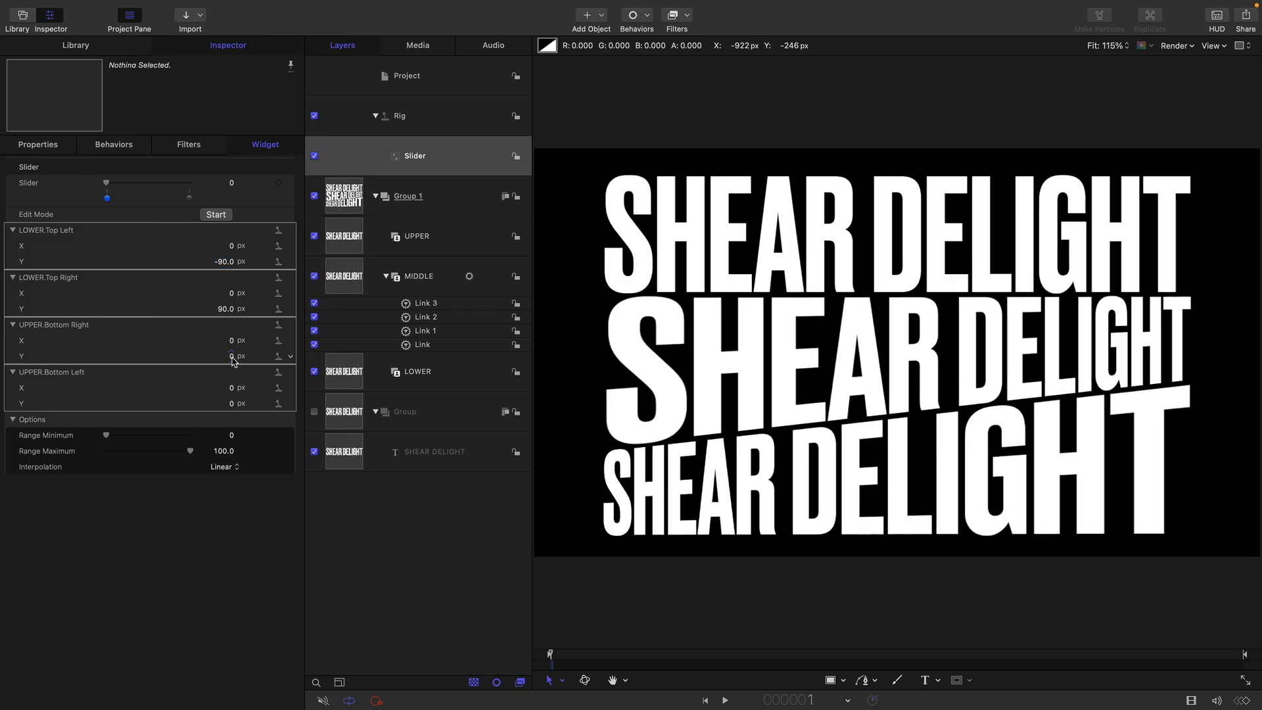
{"action": "left_click_drag", "start_coordinate": [227, 356], "coordinate": [232, 357]}
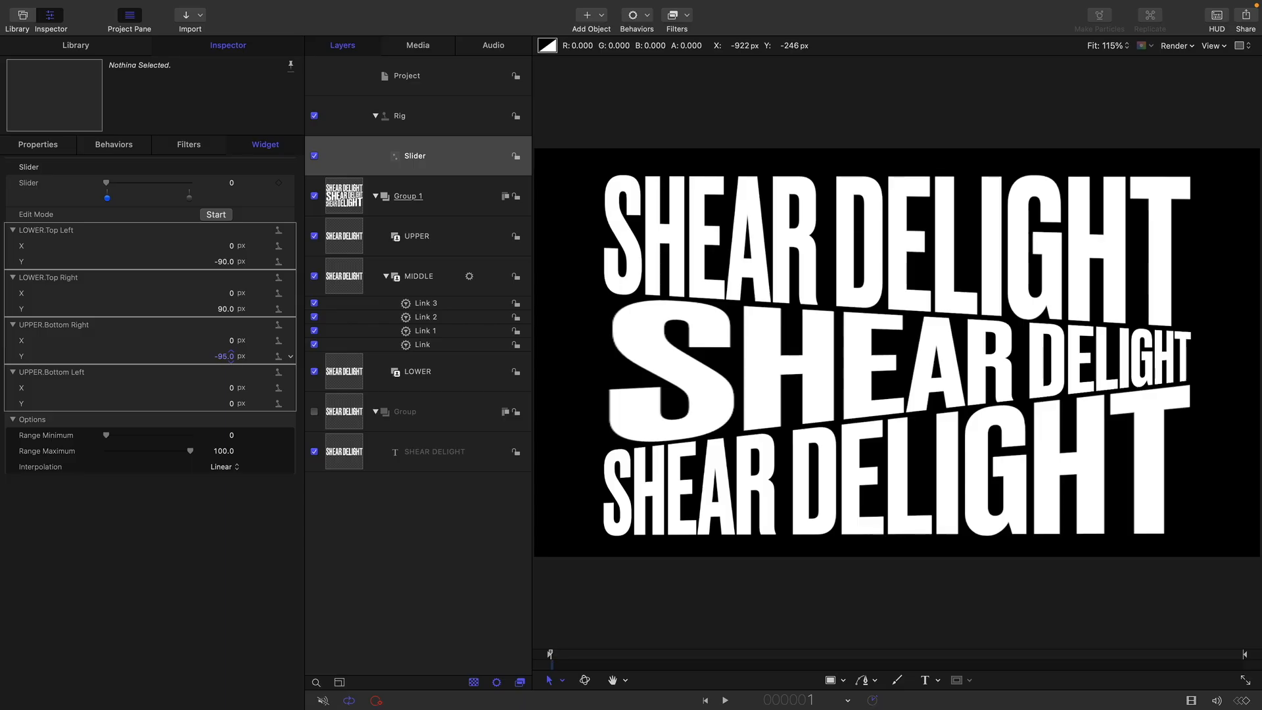
For the slider's start position, set the UPPER layer's Bottom Right Y to -90 px and Bottom Left Y to 90 px
{"action": "left_click", "coordinate": [223, 356]}
{"action": "type", "text": "-90"}
{"action": "key", "text": "Return"}
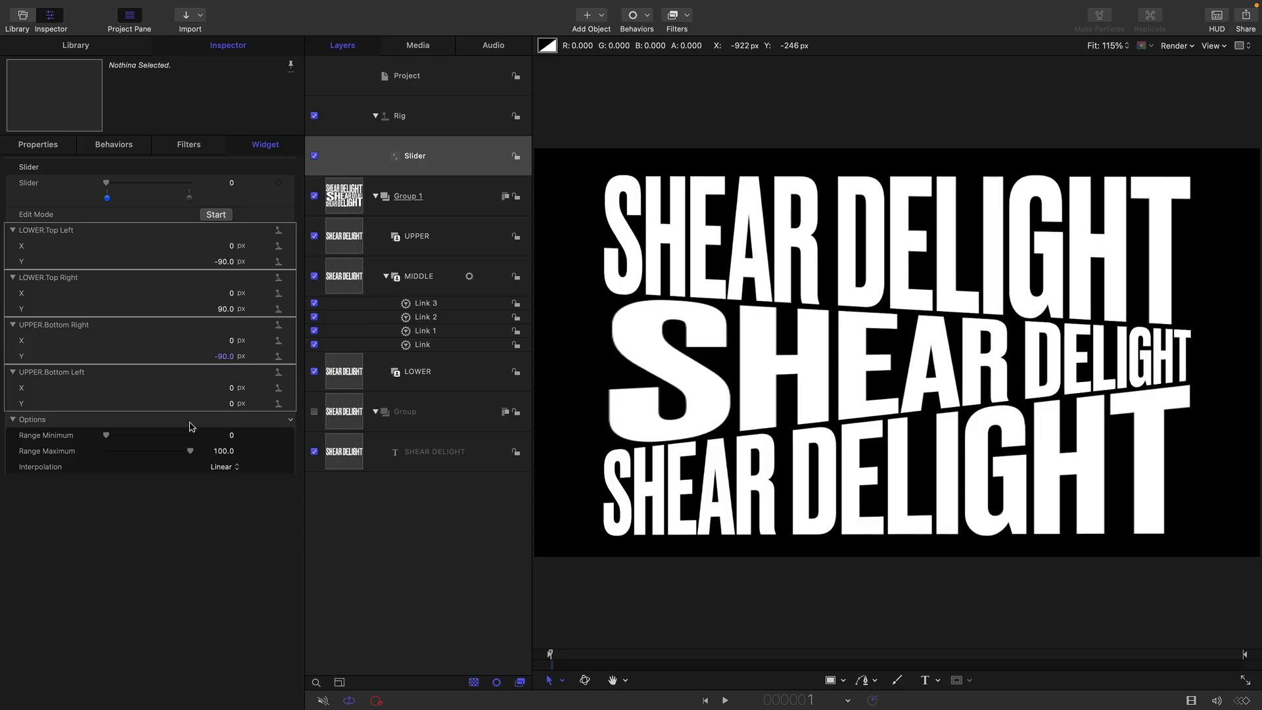
{"action": "left_click", "coordinate": [232, 404]}
{"action": "type", "text": "90"}
{"action": "key", "text": "Return"}
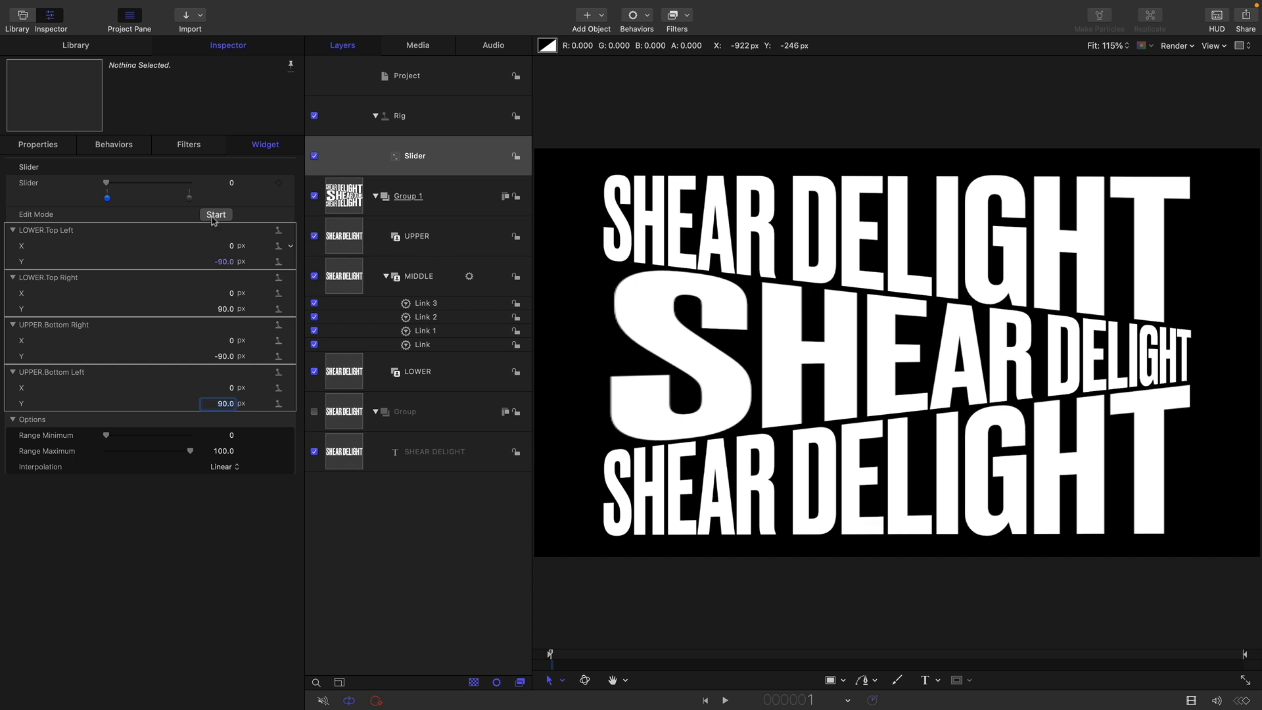
For the slider's end position at 100, set the LOWER layer's Top Left Y to 90 px and Top Right Y to -90 px
{"action": "left_click", "coordinate": [190, 199]}
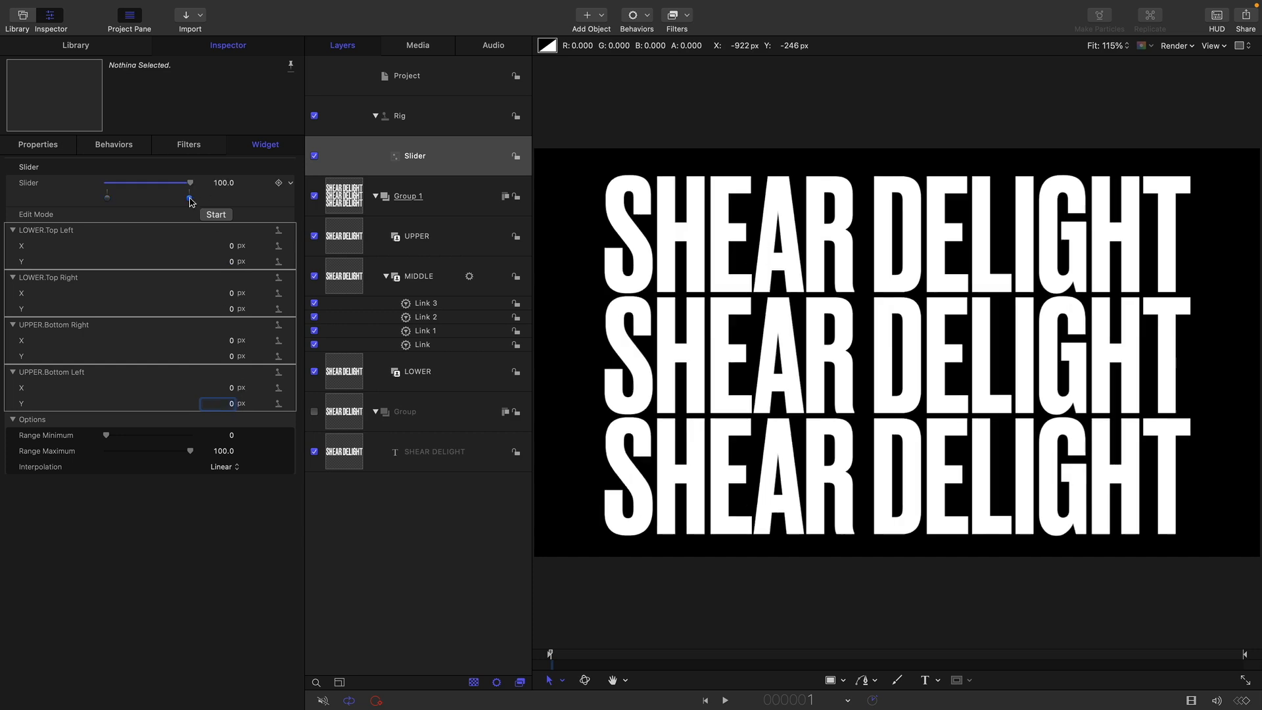
{"action": "left_click", "coordinate": [231, 262]}
{"action": "type", "text": "90"}
{"action": "key", "text": "Return"}
{"action": "left_click", "coordinate": [226, 309]}
{"action": "type", "text": "-90"}
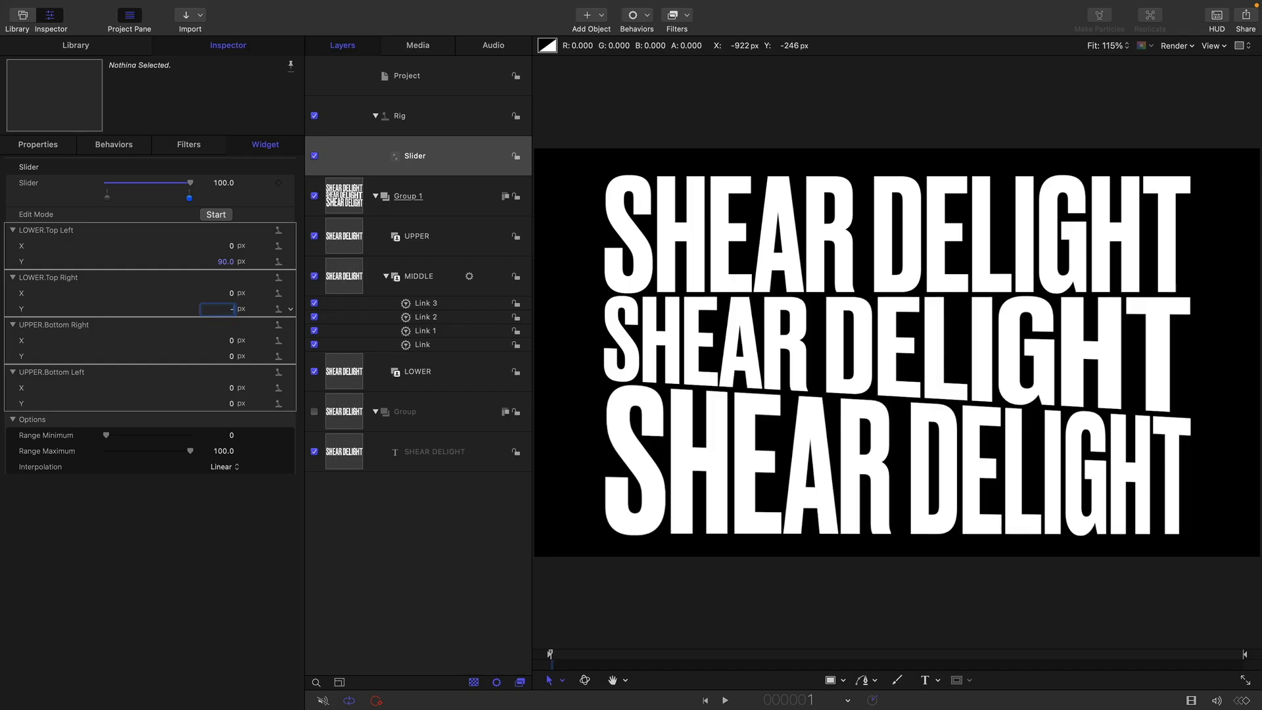
{"action": "key", "text": "Return"}
For the slider's end position, set UPPER's Bottom Right Y to 90 px and Bottom Left Y to -90 px, and test the slider, returning it to 0
{"action": "left_click", "coordinate": [234, 357]}
{"action": "type", "text": "90"}
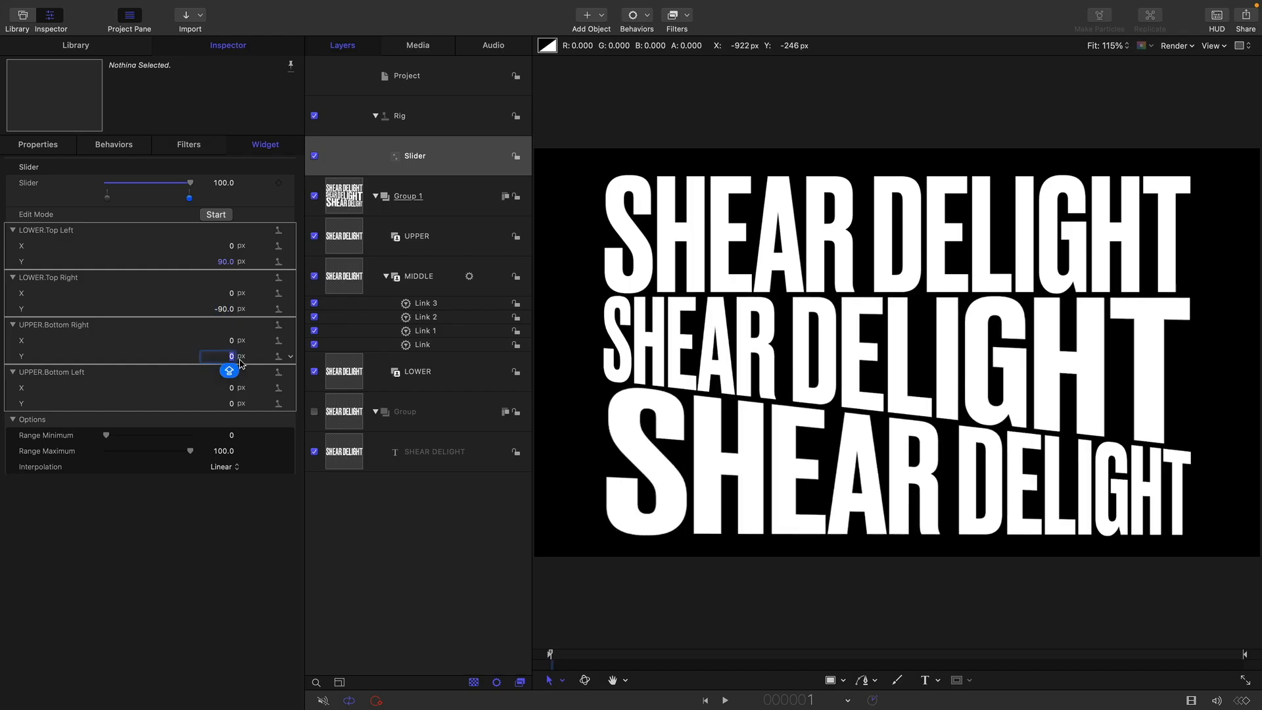
{"action": "key", "text": "Return"}
{"action": "left_click", "coordinate": [227, 403]}
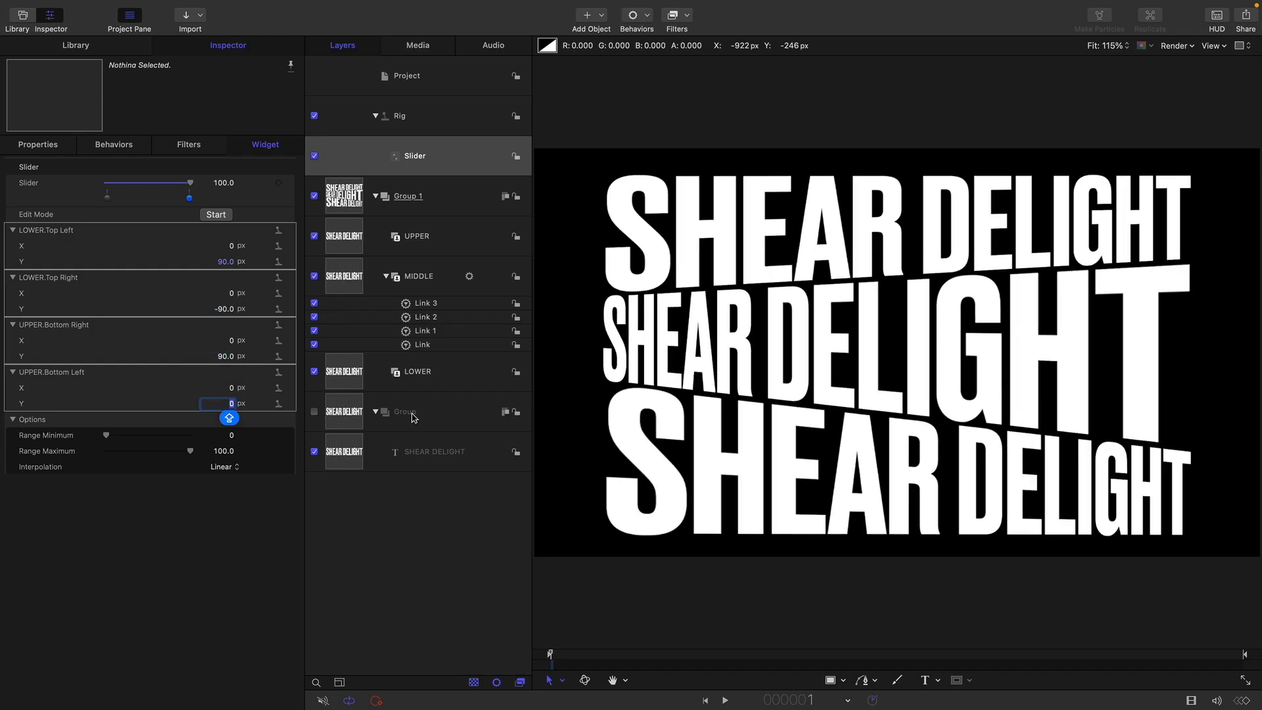
{"action": "type", "text": "-90"}
{"action": "key", "text": "Return"}
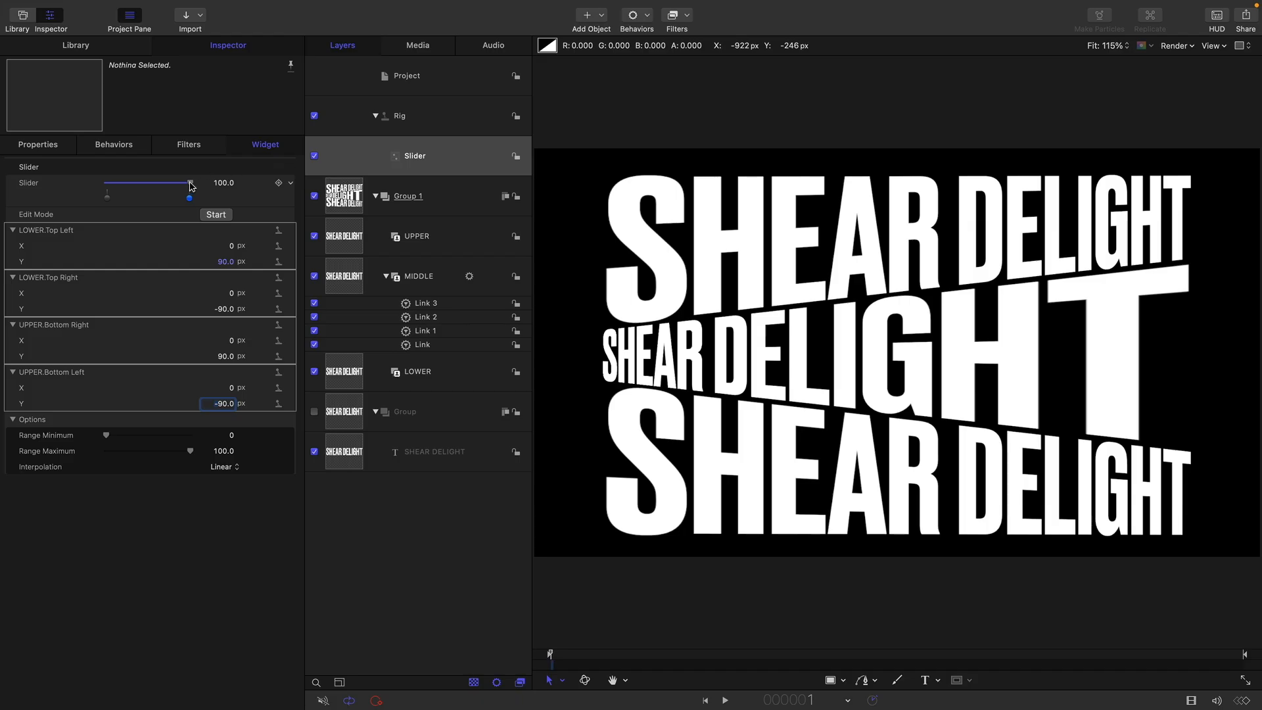
{"action": "left_click_drag", "start_coordinate": [190, 184], "coordinate": [228, 185]}
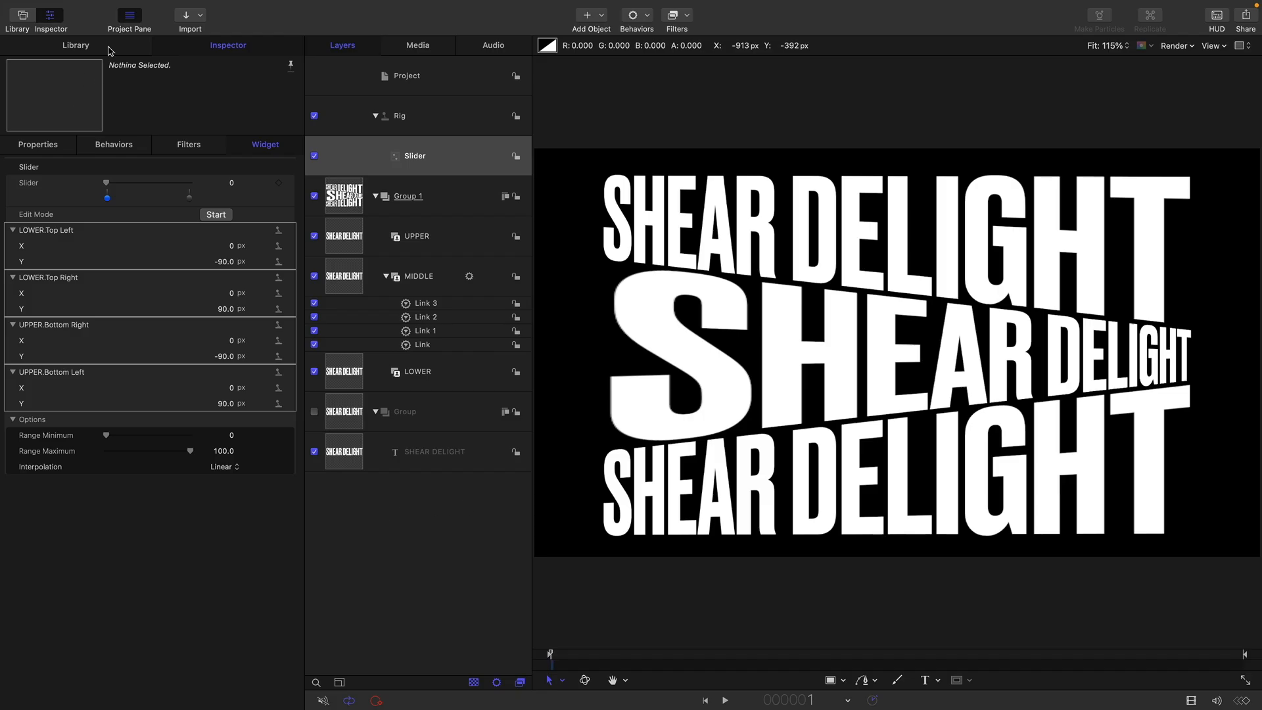
Add a Color Solid generator in a new group beneath all the text layers and colour it tan
{"action": "left_click", "coordinate": [75, 46]}
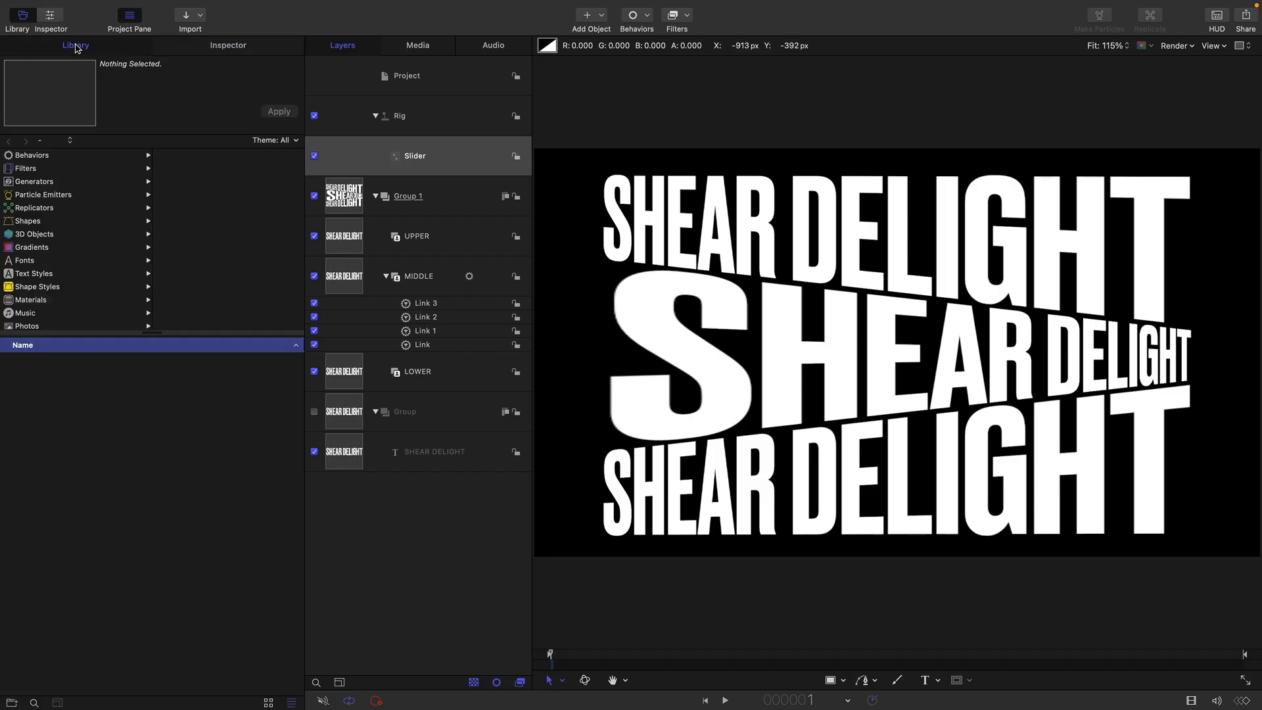
{"action": "left_click", "coordinate": [35, 181]}
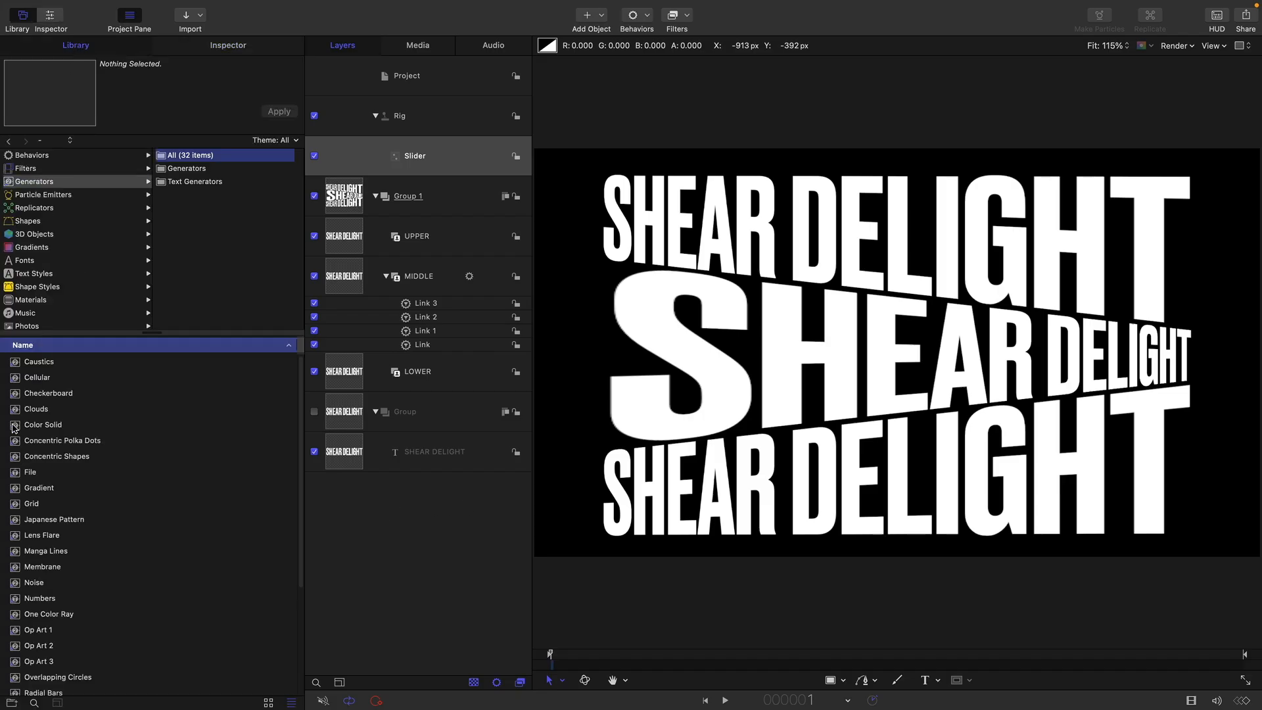
{"action": "left_click_drag", "start_coordinate": [13, 428], "coordinate": [346, 474]}
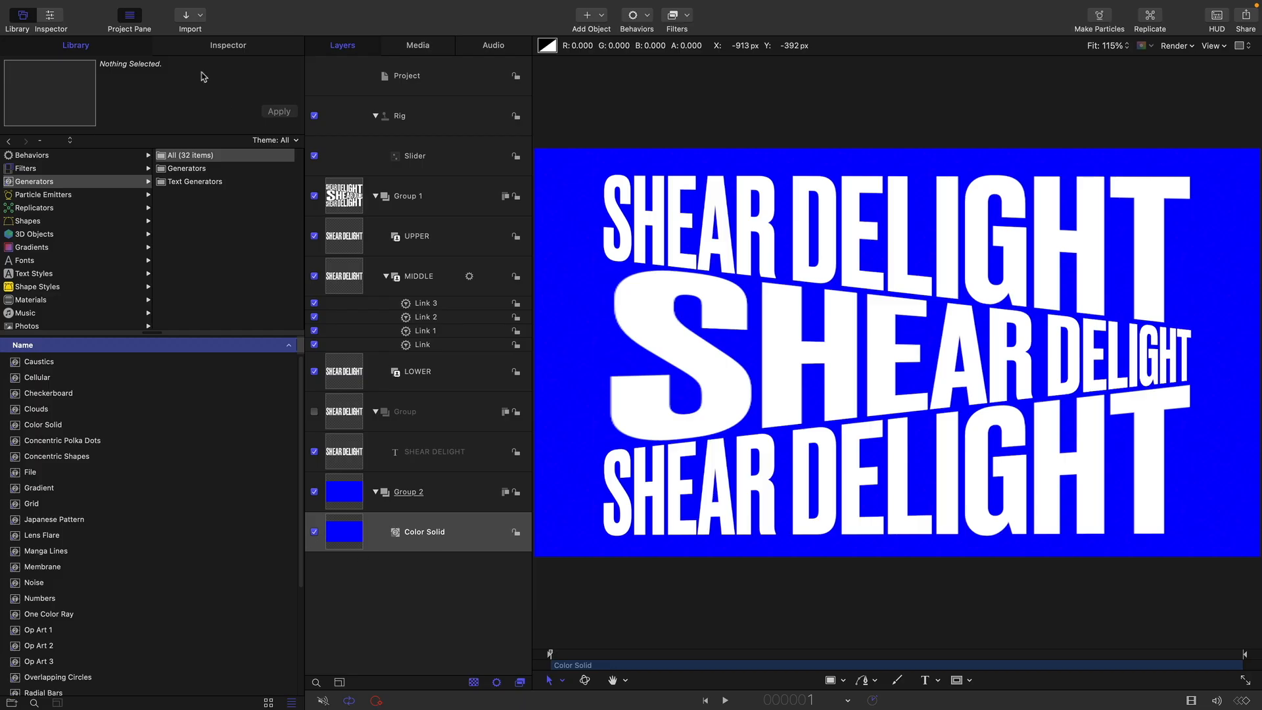
{"action": "left_click", "coordinate": [240, 45]}
{"action": "left_click", "coordinate": [224, 231]}
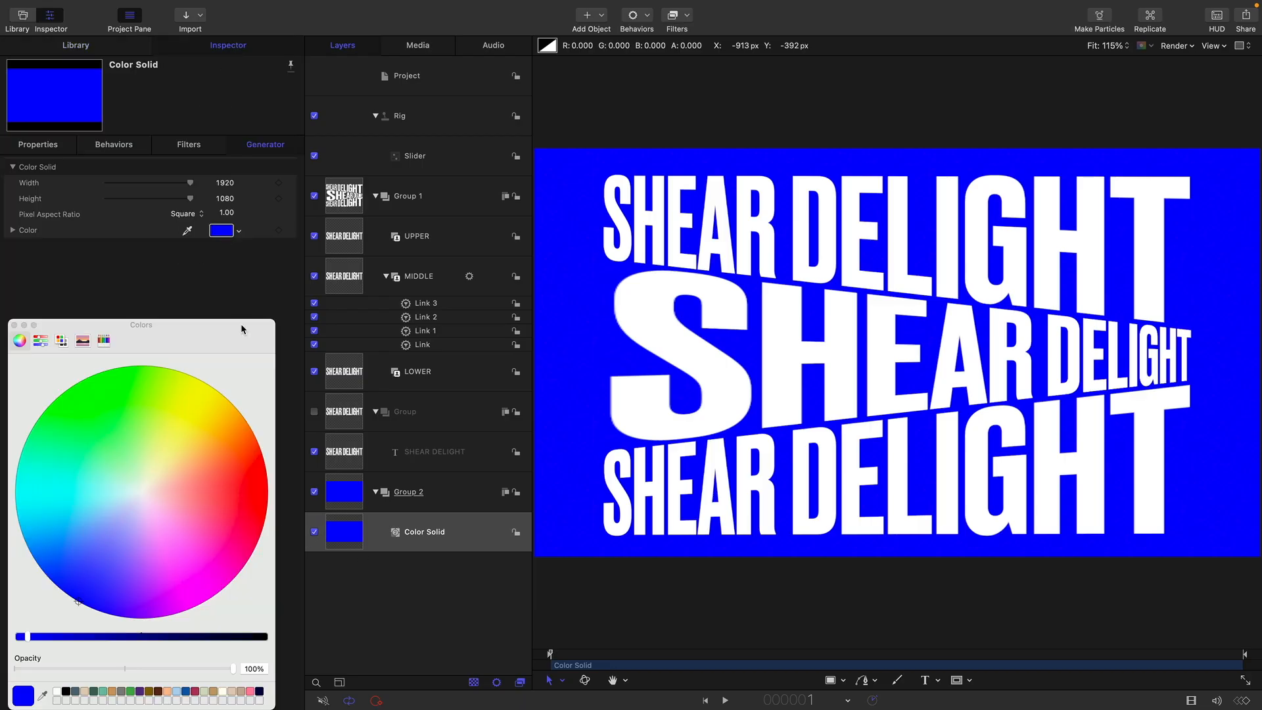
{"action": "left_click", "coordinate": [214, 693]}
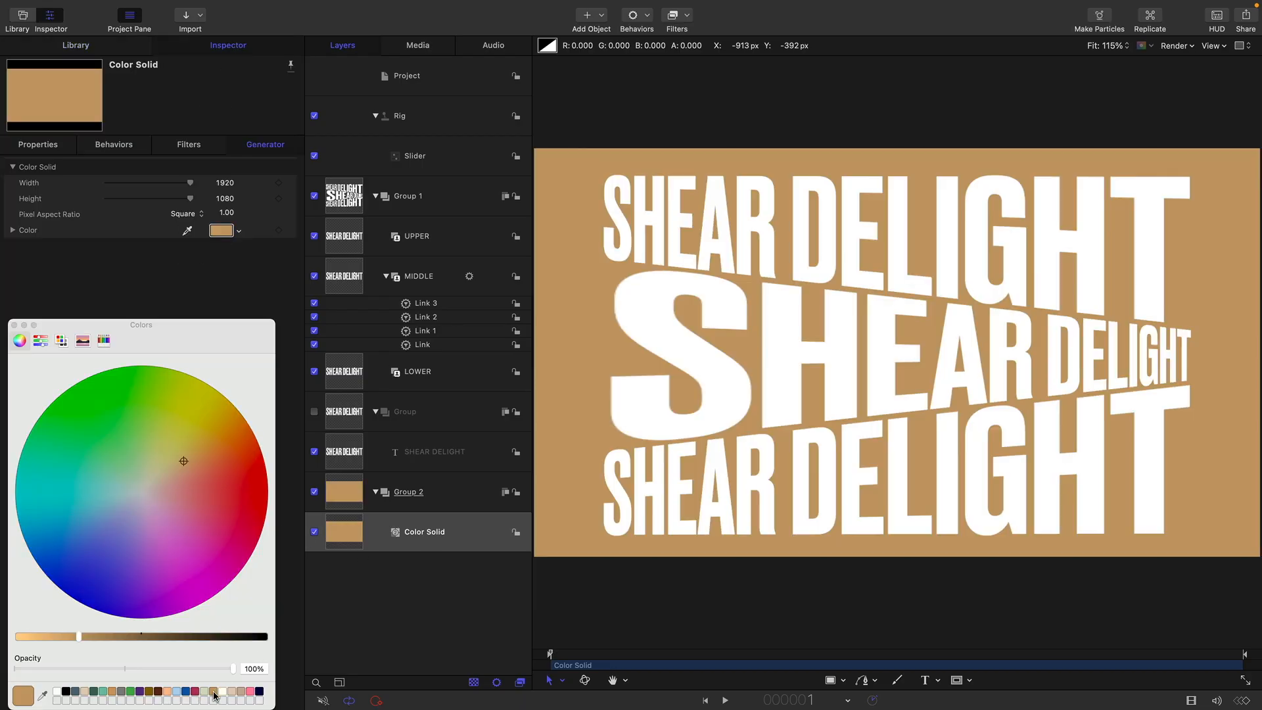
{"action": "left_click", "coordinate": [14, 324]}
Apply a Fill filter from the Stylize category to the UPPER layer and set its colour to dark navy
{"action": "left_click", "coordinate": [417, 236]}
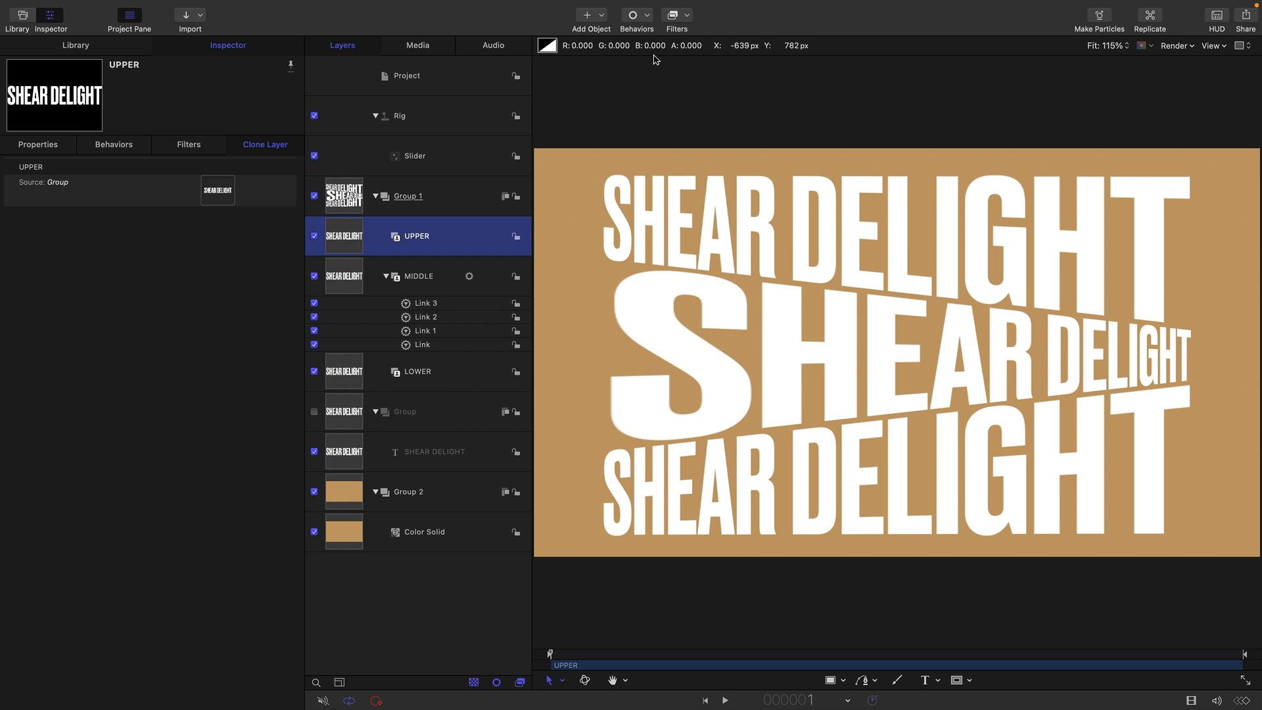
{"action": "left_click", "coordinate": [689, 16]}
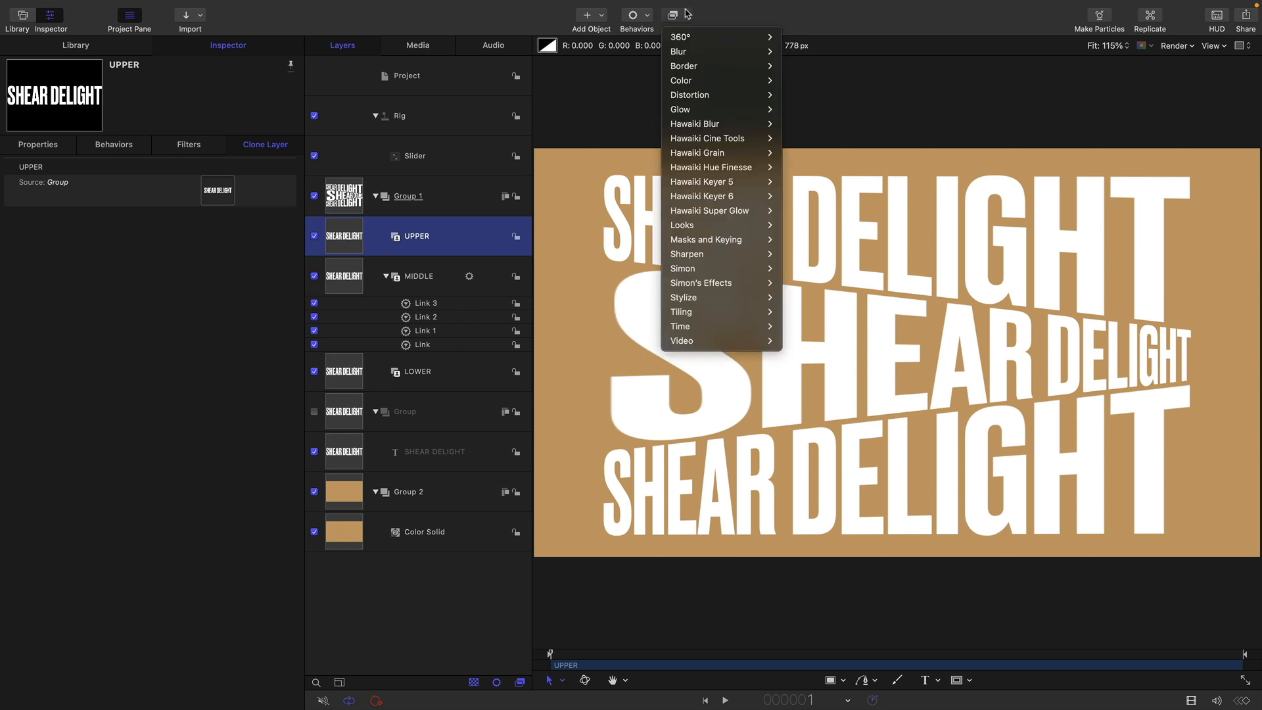
{"action": "mouse_move", "coordinate": [717, 306]}
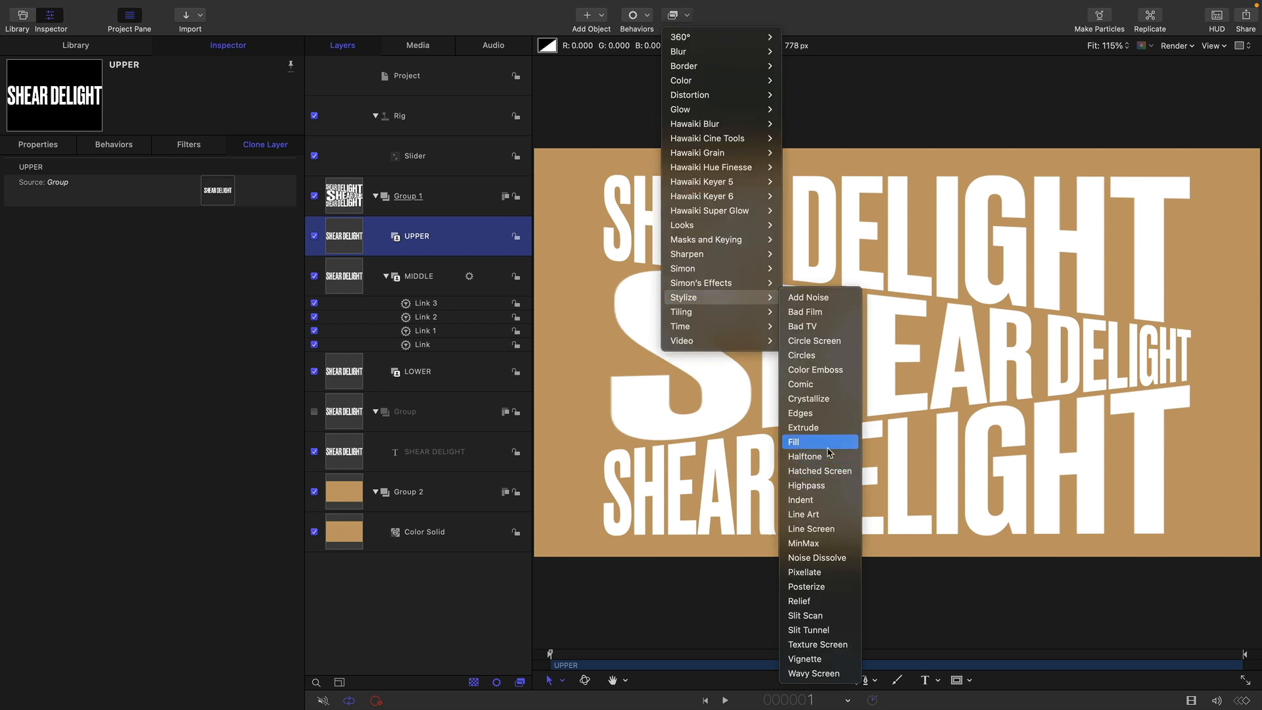
{"action": "left_click", "coordinate": [799, 442]}
{"action": "left_click", "coordinate": [221, 198]}
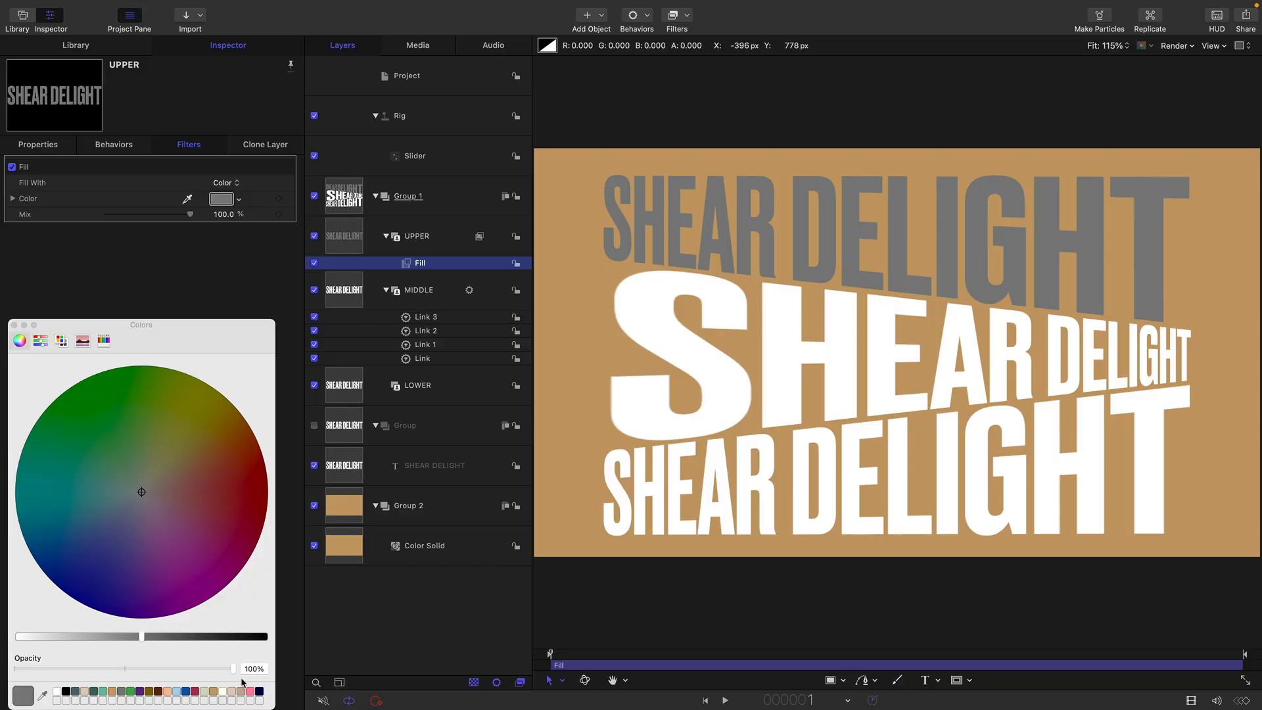
{"action": "left_click", "coordinate": [259, 693]}
Copy the UPPER layer's Fill filter onto the LOWER layer
{"action": "right_click", "coordinate": [424, 264]}
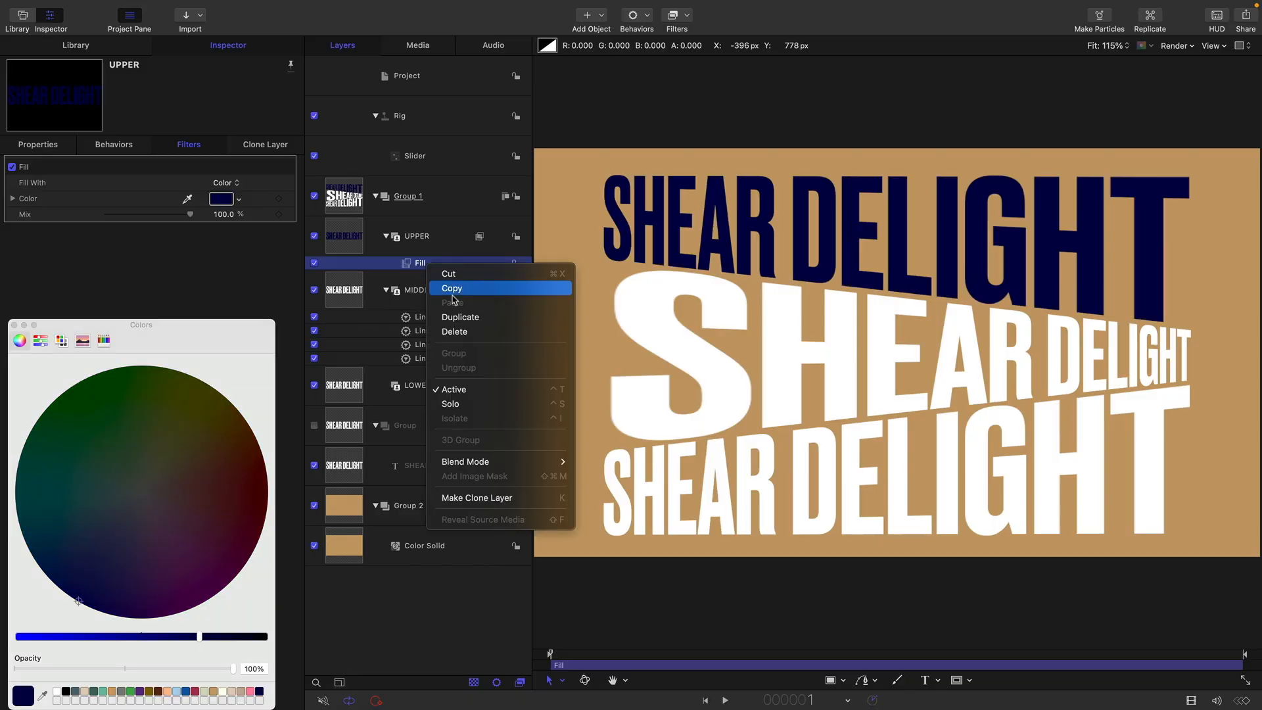
{"action": "left_click", "coordinate": [465, 288]}
{"action": "left_click", "coordinate": [348, 397]}
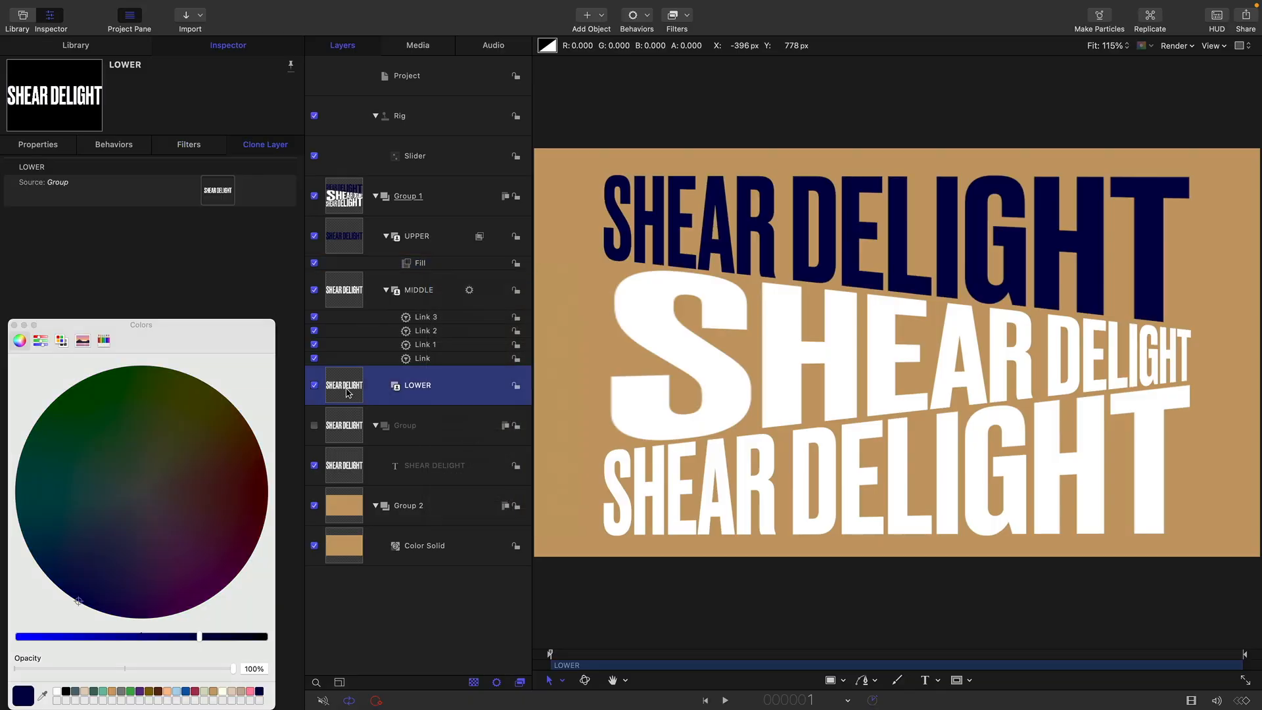
{"action": "right_click", "coordinate": [349, 385]}
{"action": "left_click", "coordinate": [368, 415]}
Keyframe the rig's slider at 0 on frame 1, its maximum on frame 36 and 0 on the last frame, 72
{"action": "left_click", "coordinate": [431, 163]}
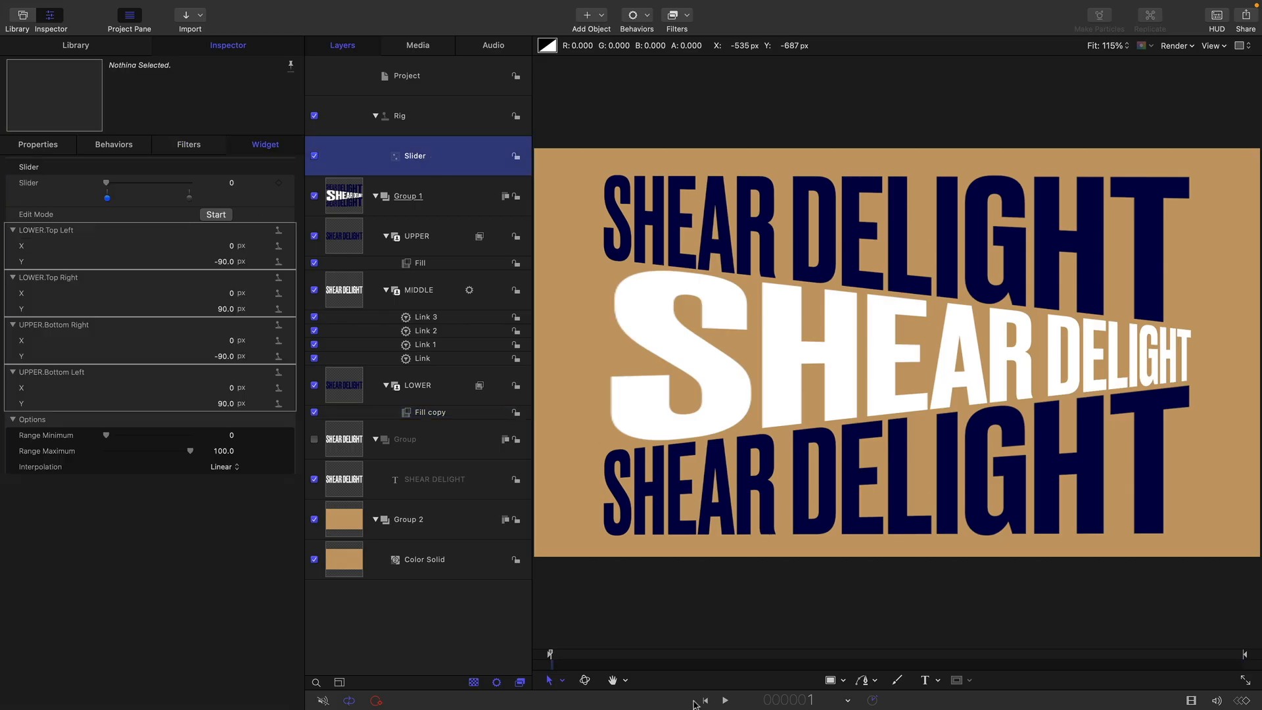
{"action": "left_click", "coordinate": [279, 184]}
{"action": "double_click", "coordinate": [795, 701]}
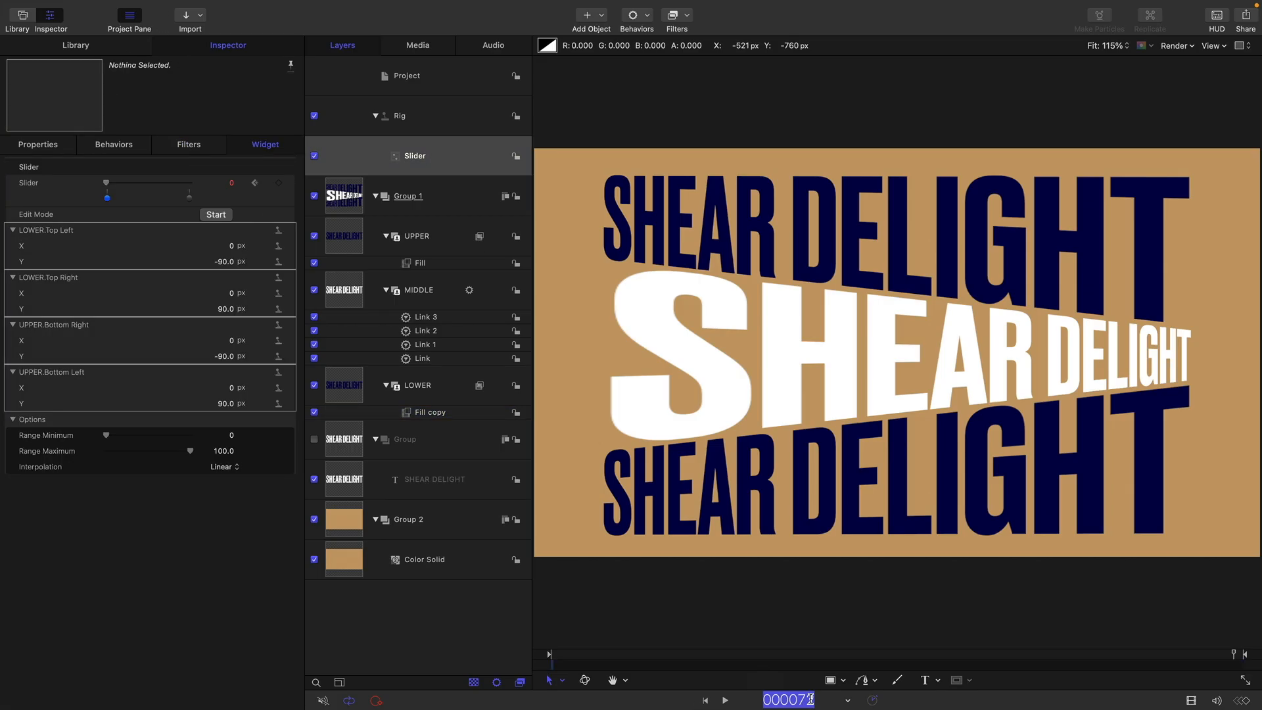
{"action": "type", "text": "36"}
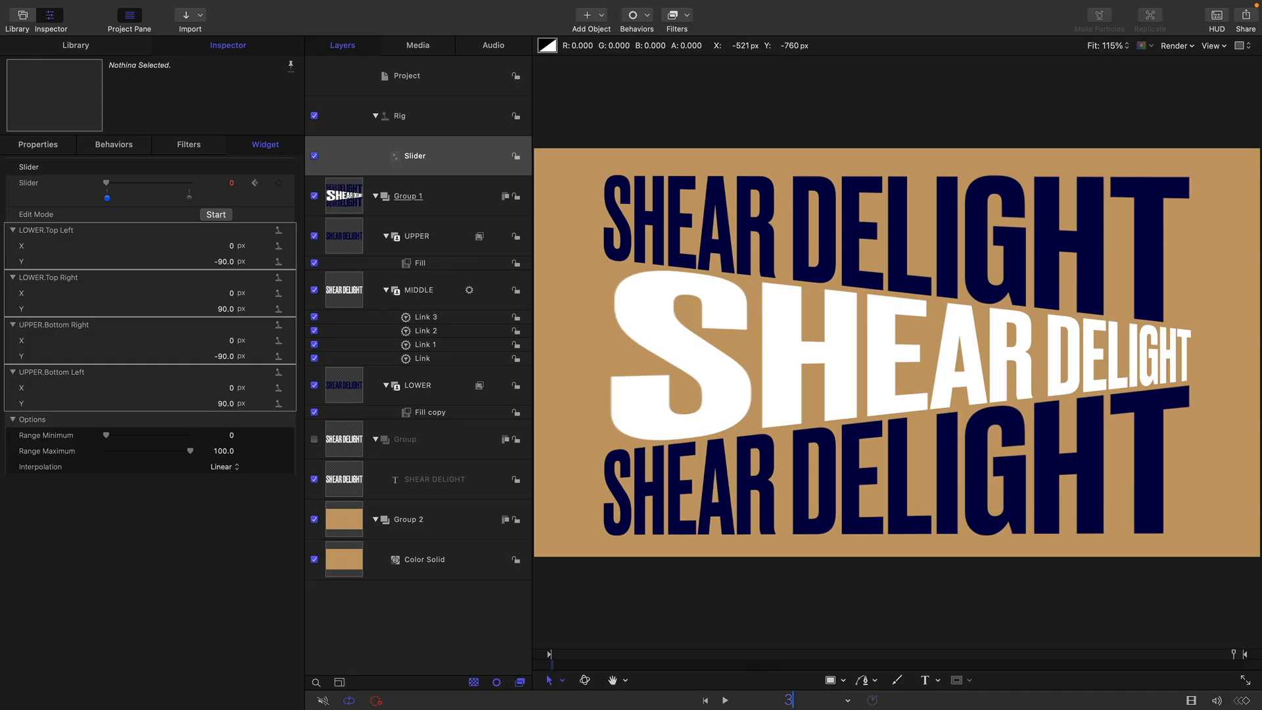
{"action": "key", "text": "Return"}
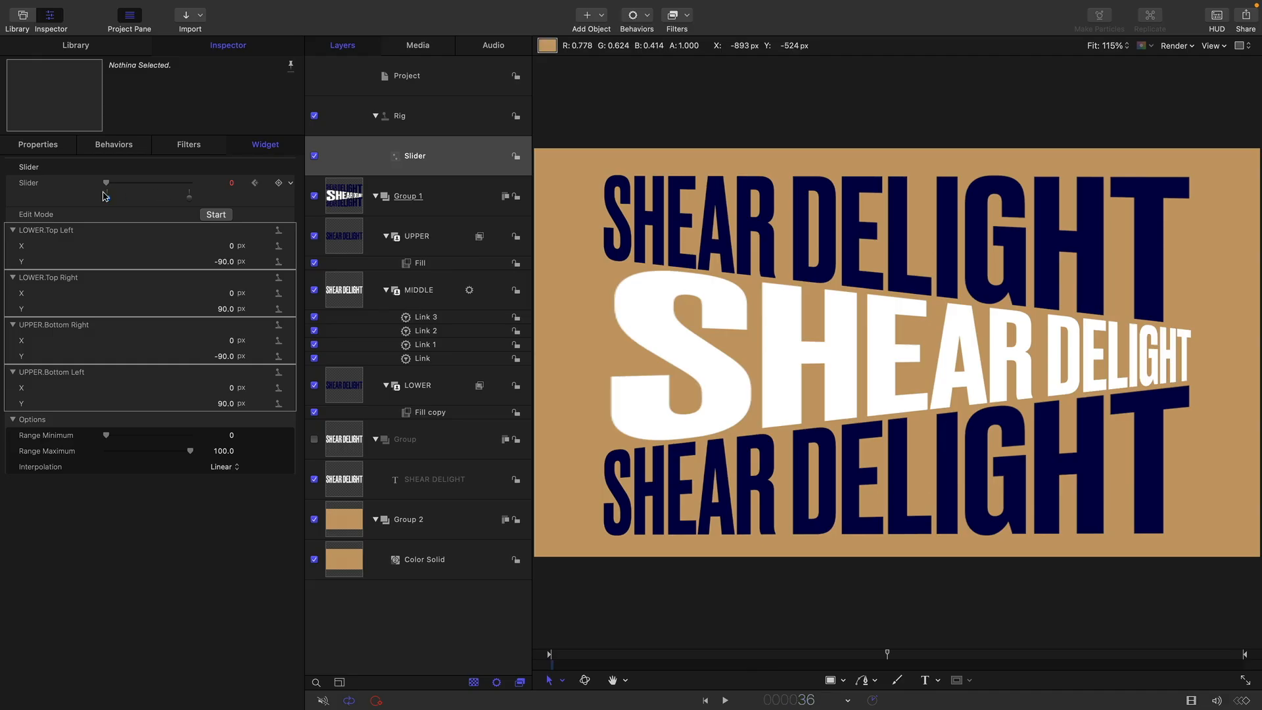
{"action": "left_click_drag", "start_coordinate": [109, 184], "coordinate": [41, 184]}
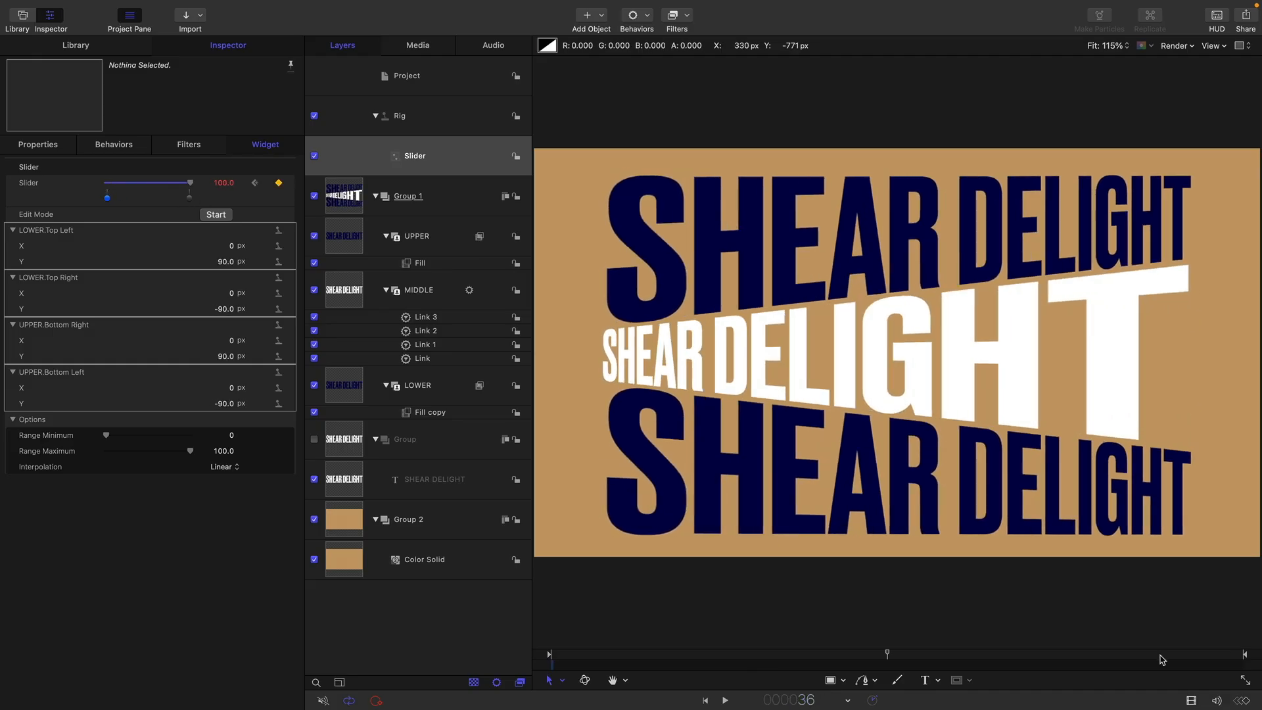
{"action": "key", "text": "End"}
Show the slider's animation in the Keyframe Editor and ease all three keyframes into a smooth curve with long horizontal handles
{"action": "left_click", "coordinate": [290, 185]}
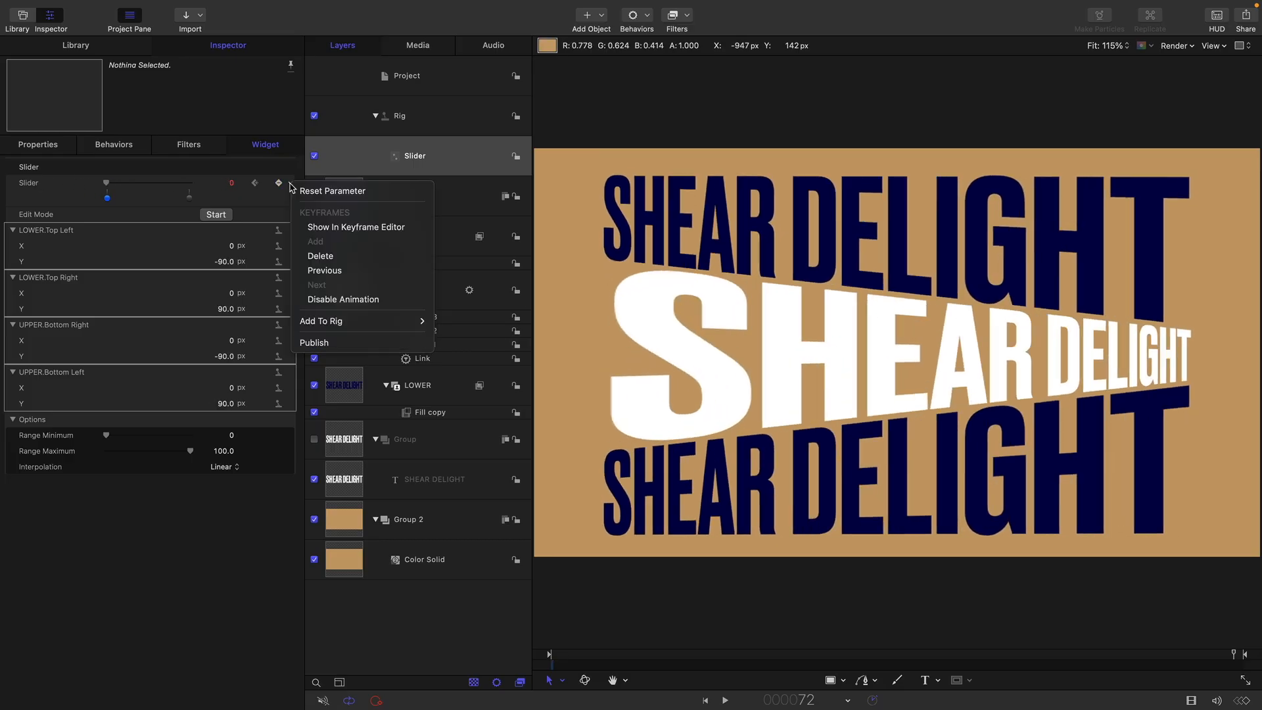
{"action": "left_click", "coordinate": [312, 226]}
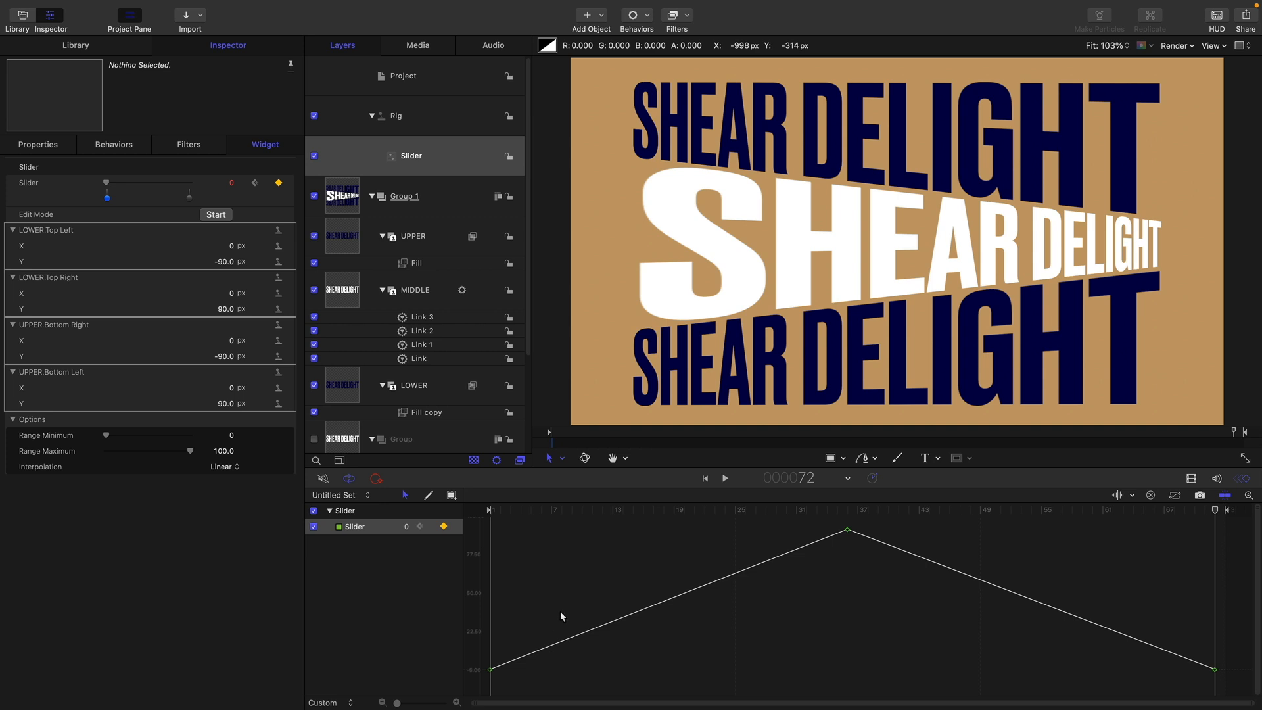
{"action": "left_click_drag", "start_coordinate": [568, 606], "coordinate": [486, 680]}
{"action": "left_click_drag", "start_coordinate": [491, 671], "coordinate": [683, 666]}
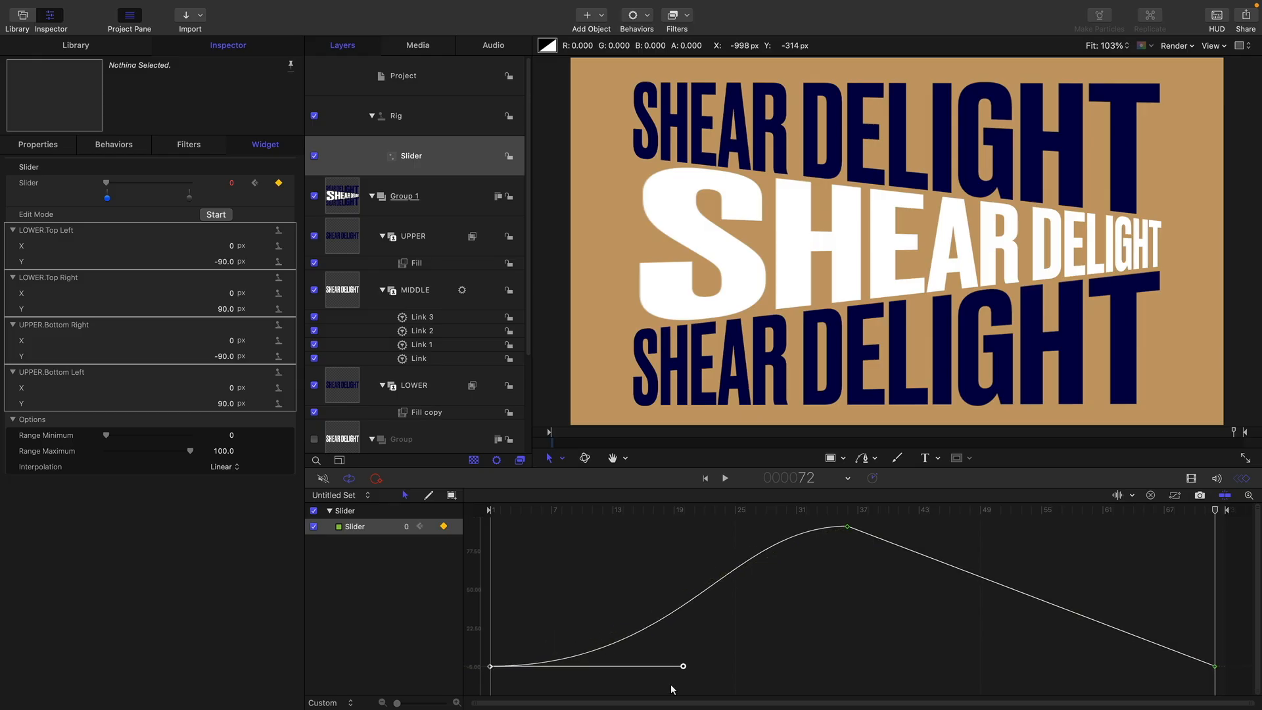
{"action": "left_click_drag", "start_coordinate": [1166, 602], "coordinate": [1012, 666]}
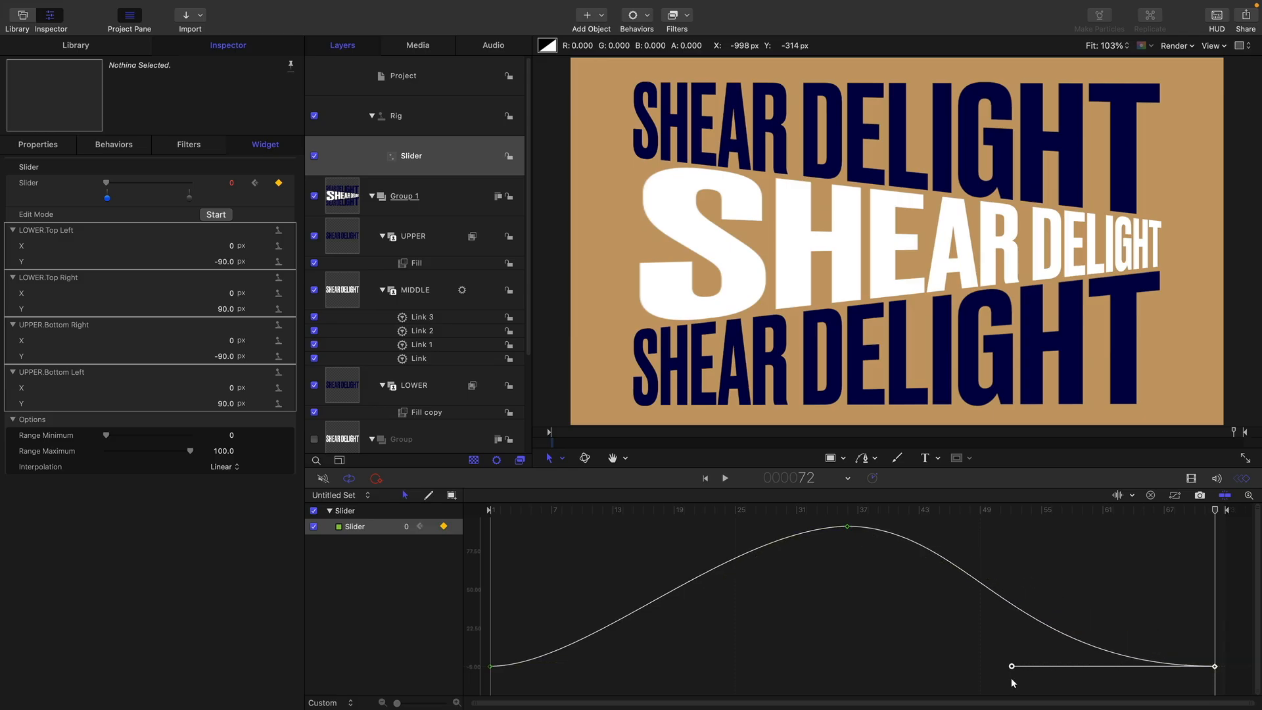
{"action": "left_click_drag", "start_coordinate": [884, 563], "coordinate": [807, 514]}
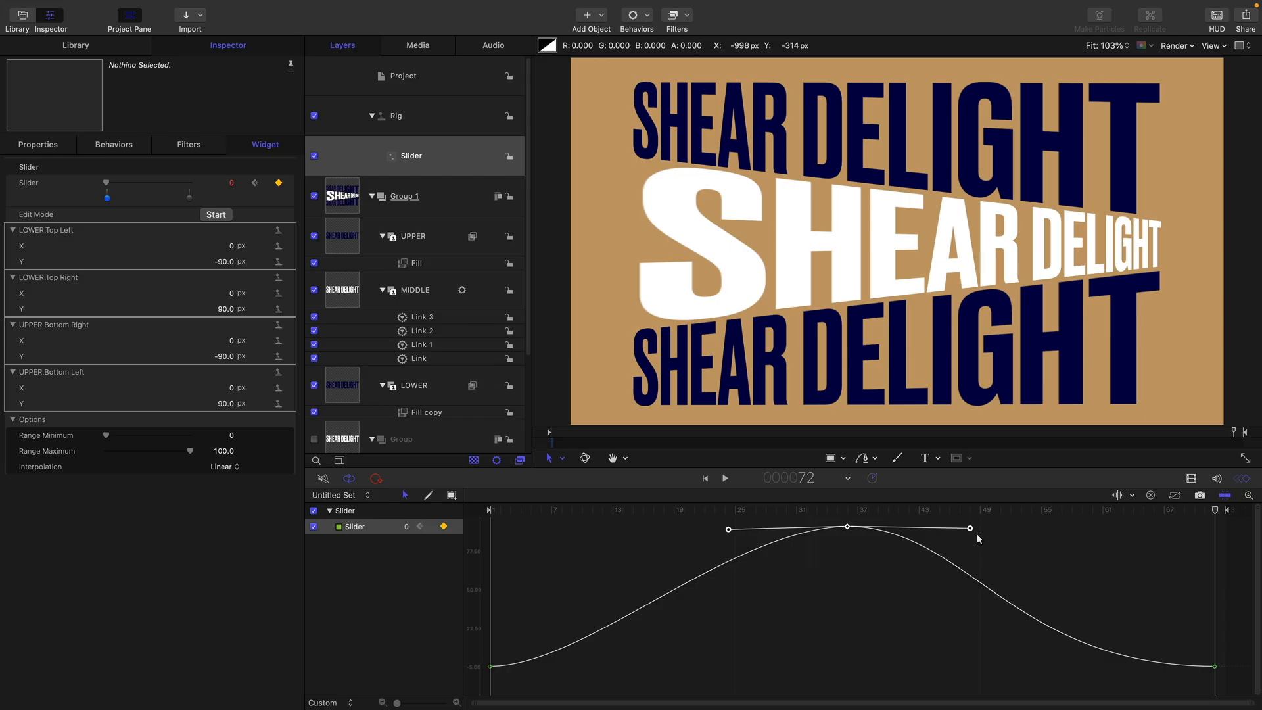
{"action": "left_click_drag", "start_coordinate": [971, 530], "coordinate": [1097, 545]}
Play the slider animation from the first frame to review the motion, and stop playback
{"action": "left_click", "coordinate": [709, 479]}
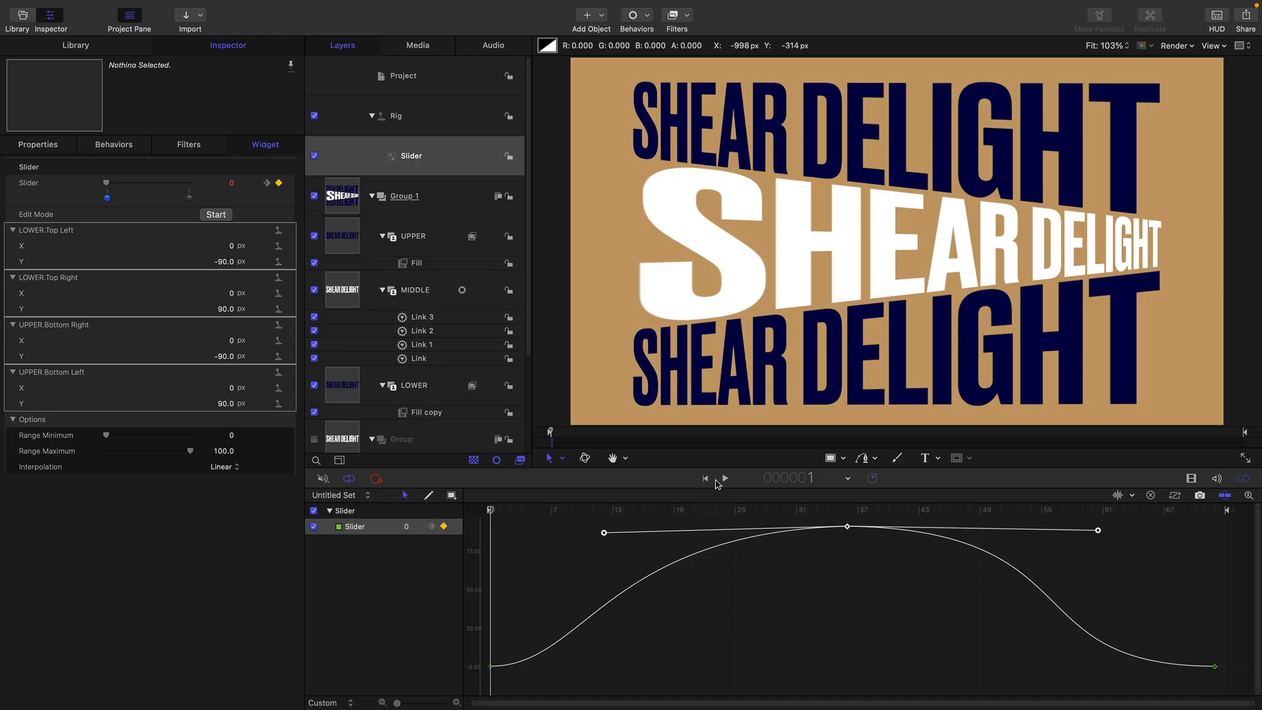
{"action": "left_click", "coordinate": [725, 479]}
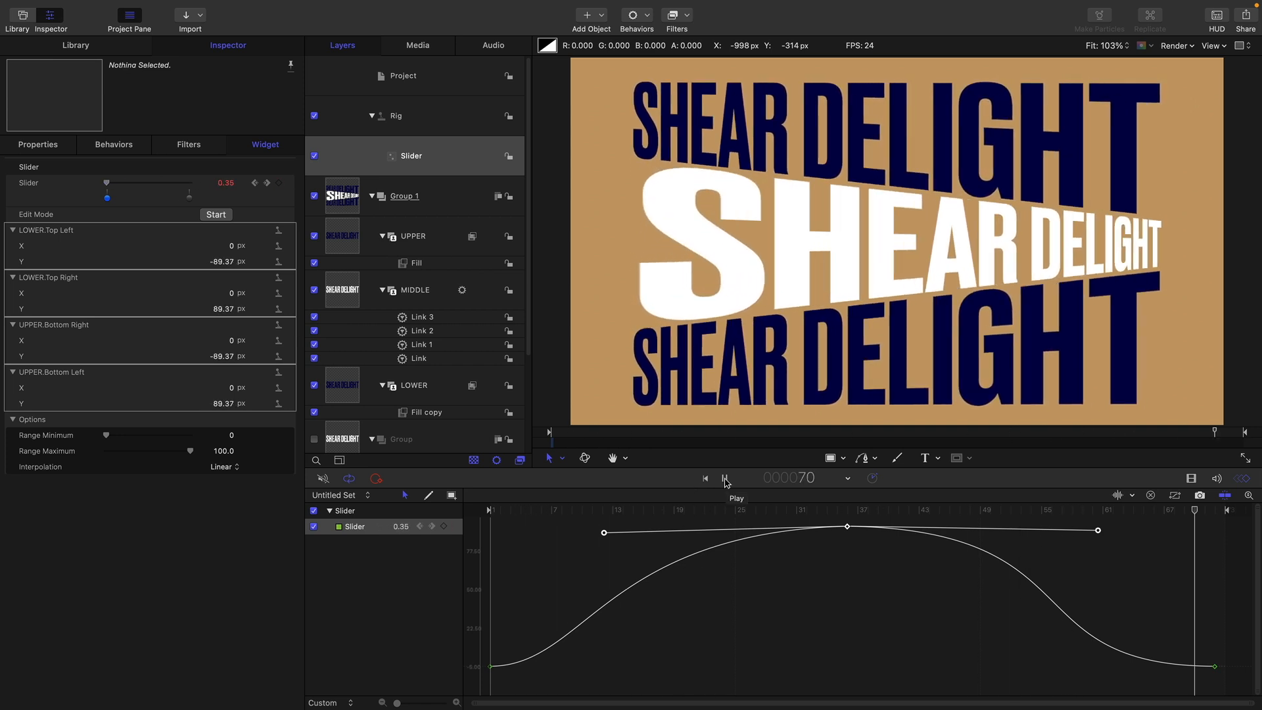
{"action": "left_click", "coordinate": [726, 479]}
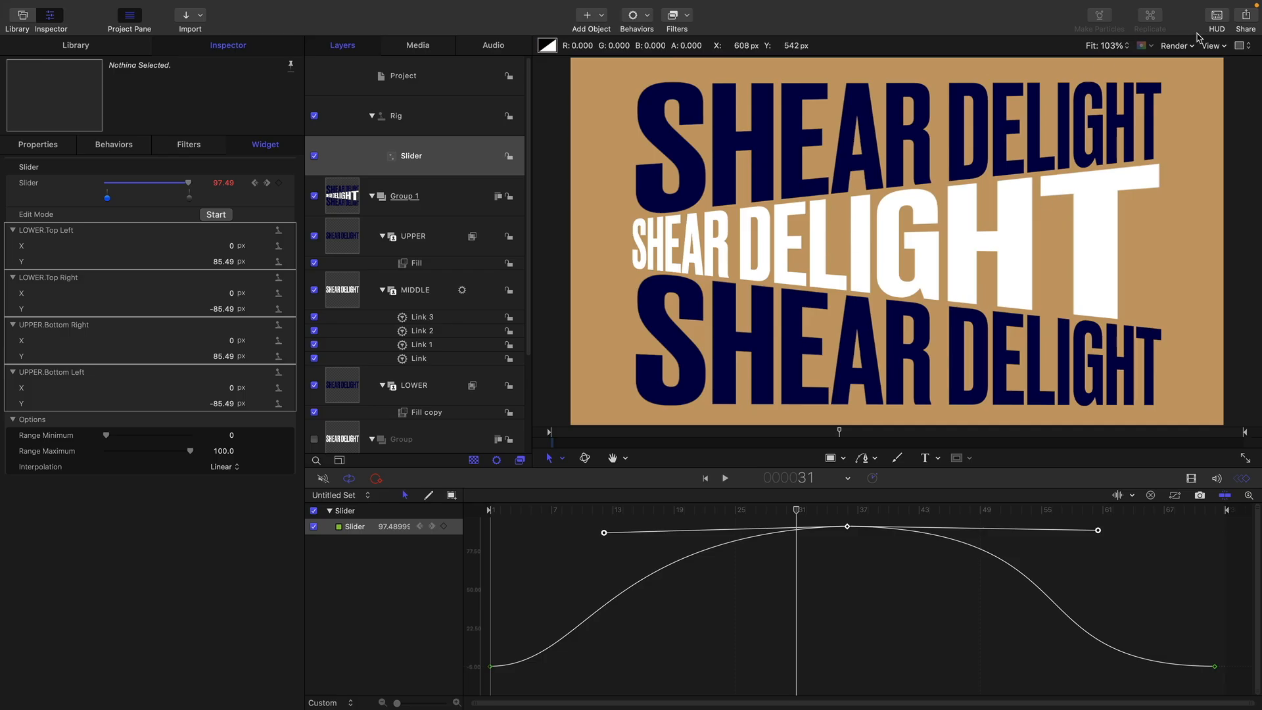
Set the canvas render quality to Best
{"action": "left_click", "coordinate": [1178, 46]}
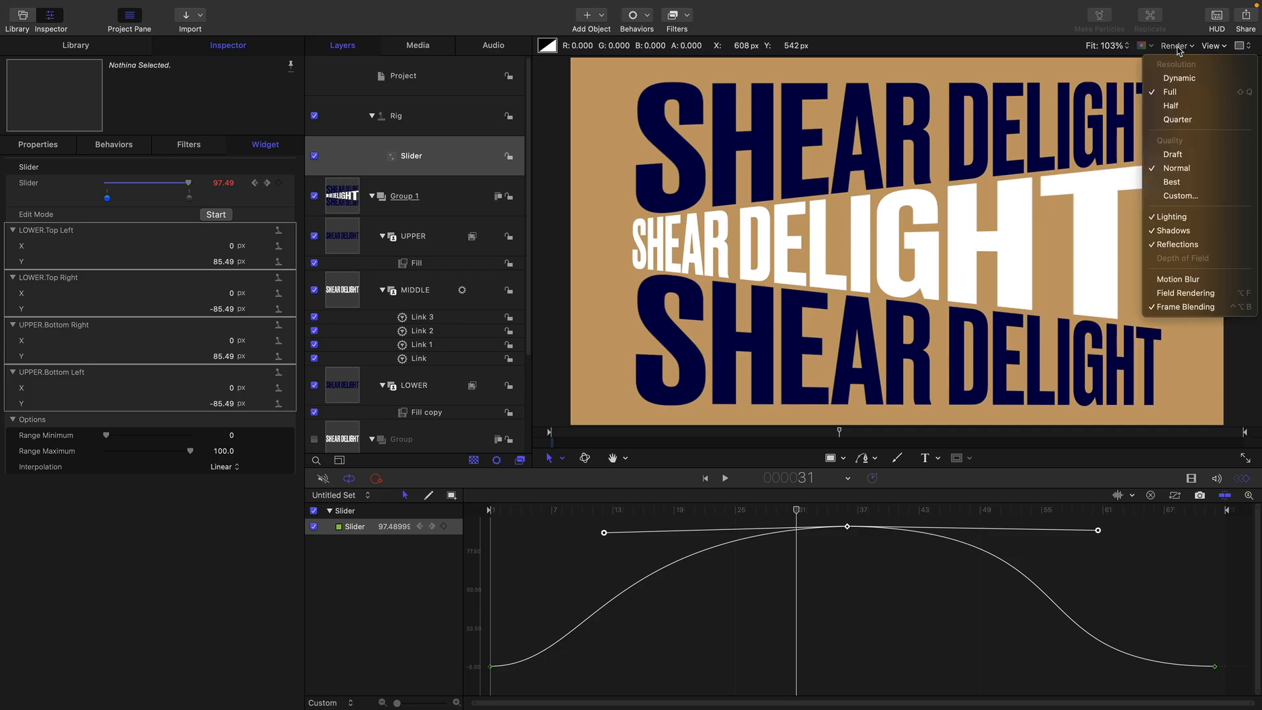
{"action": "left_click", "coordinate": [1189, 184]}
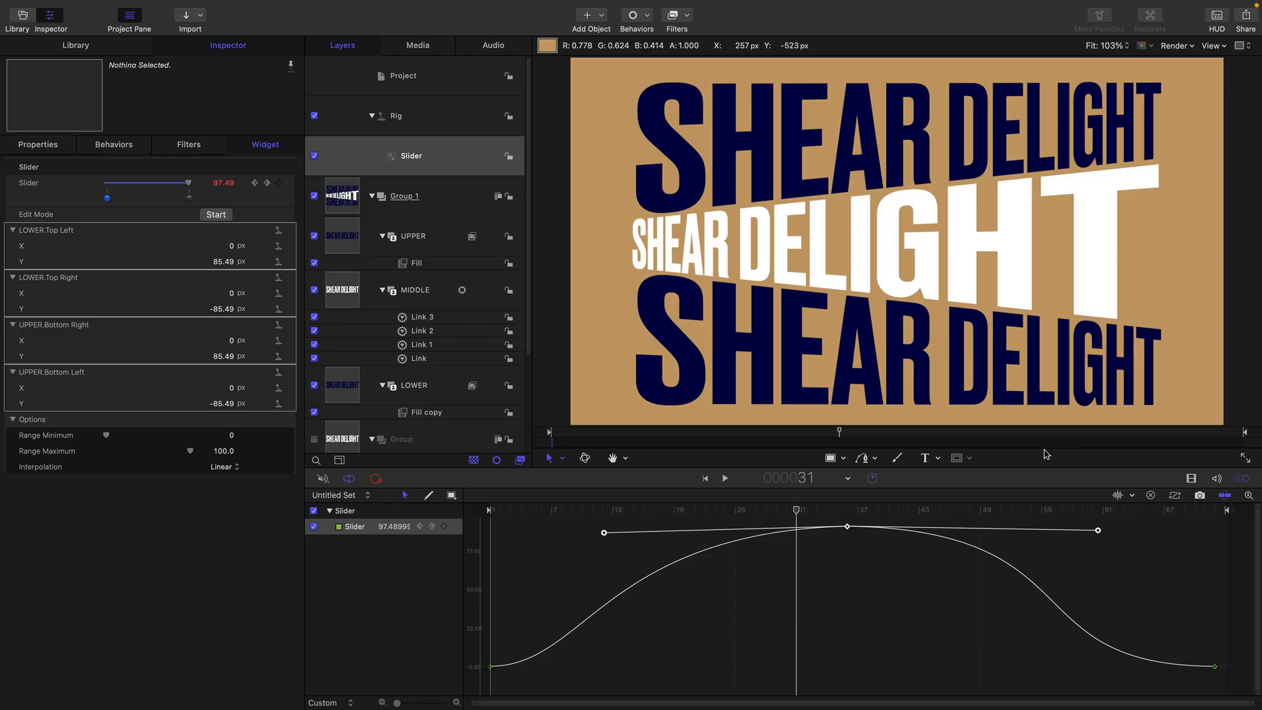
Reset the rig's Slider parameter to clear its keyframe animation
{"action": "key", "text": "super+equal"}
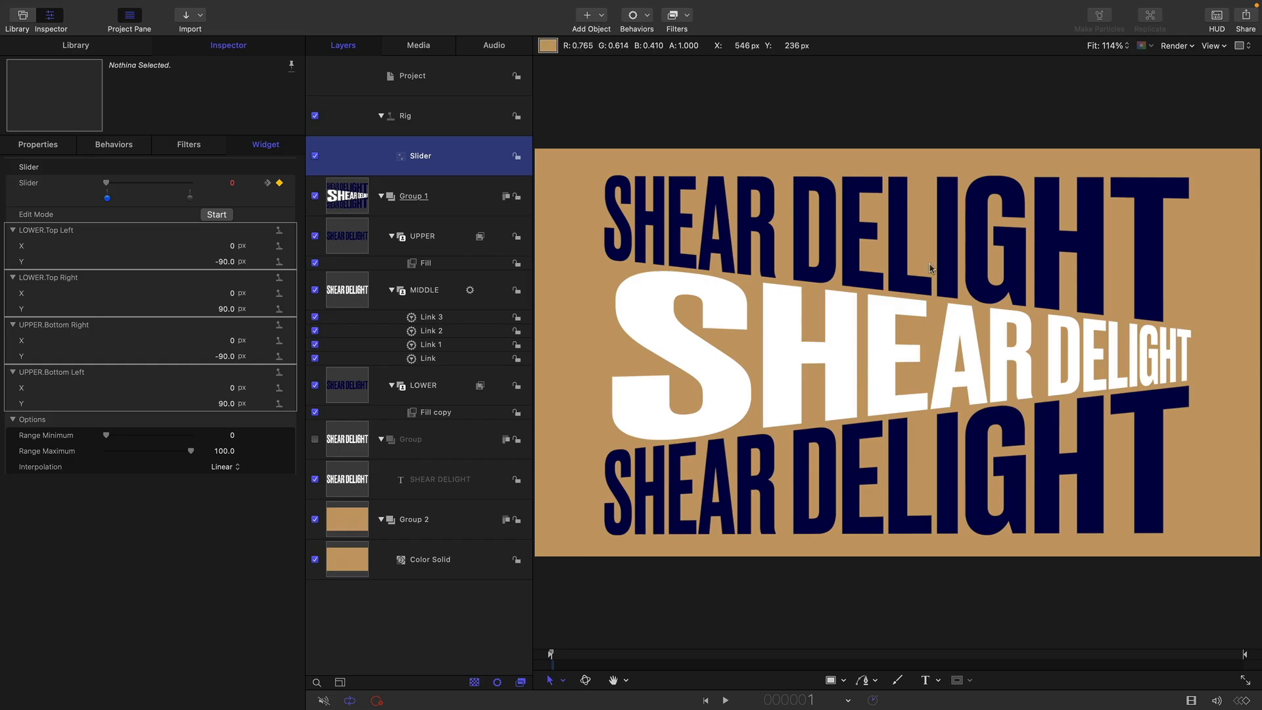
{"action": "left_click", "coordinate": [292, 182]}
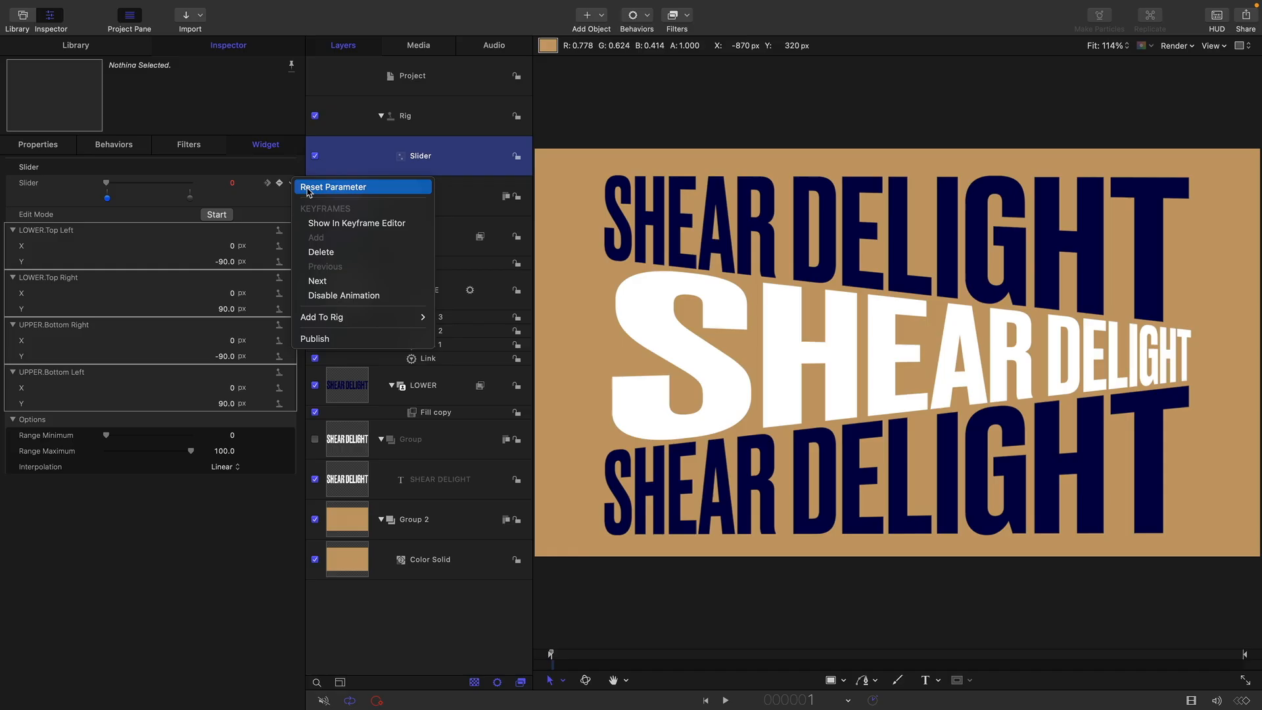
{"action": "left_click", "coordinate": [308, 188]}
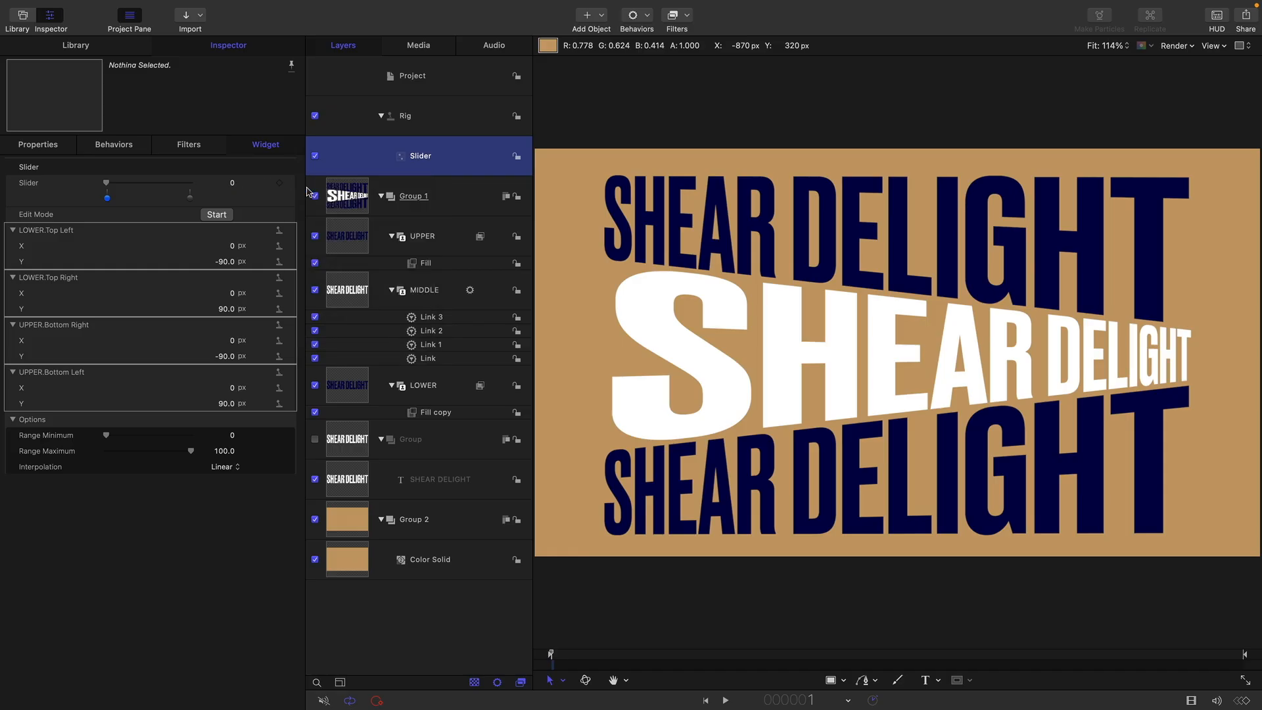
At the slider's start snapshot, set LOWER's Top Left Y to 90 px and Top Right Y to -90 px
{"action": "left_click", "coordinate": [226, 262]}
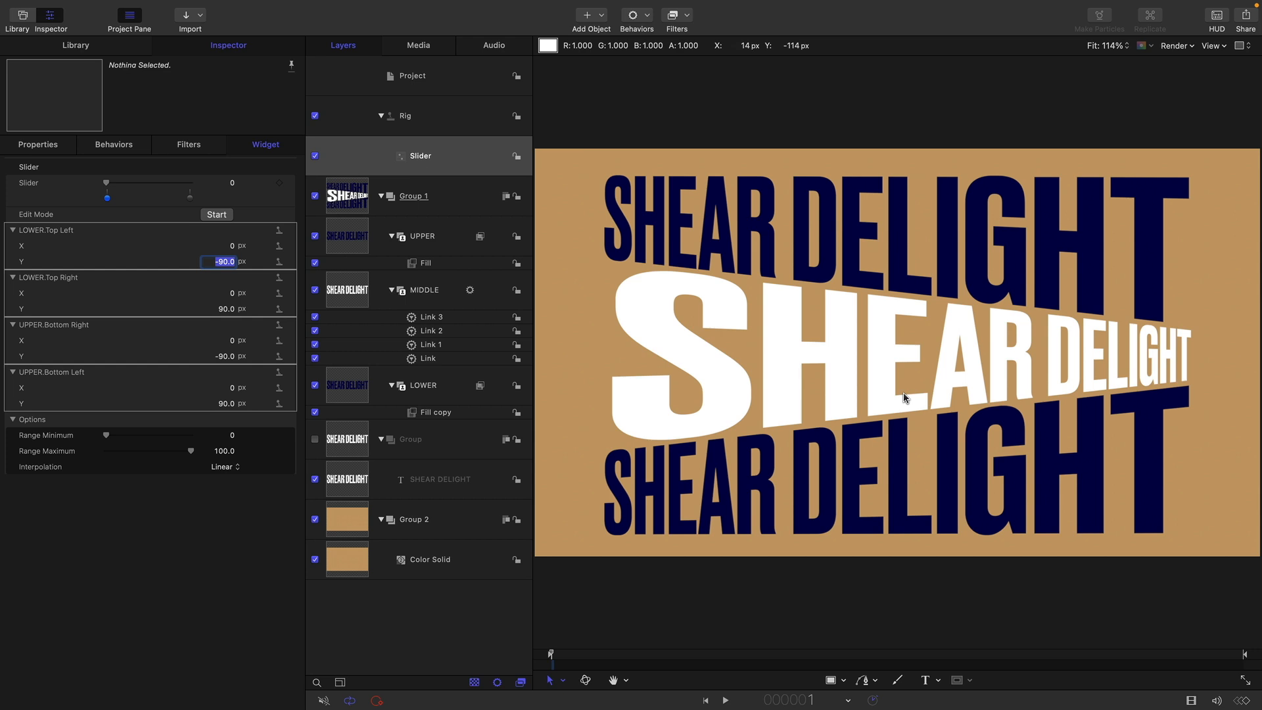
{"action": "type", "text": "90"}
{"action": "key", "text": "Return"}
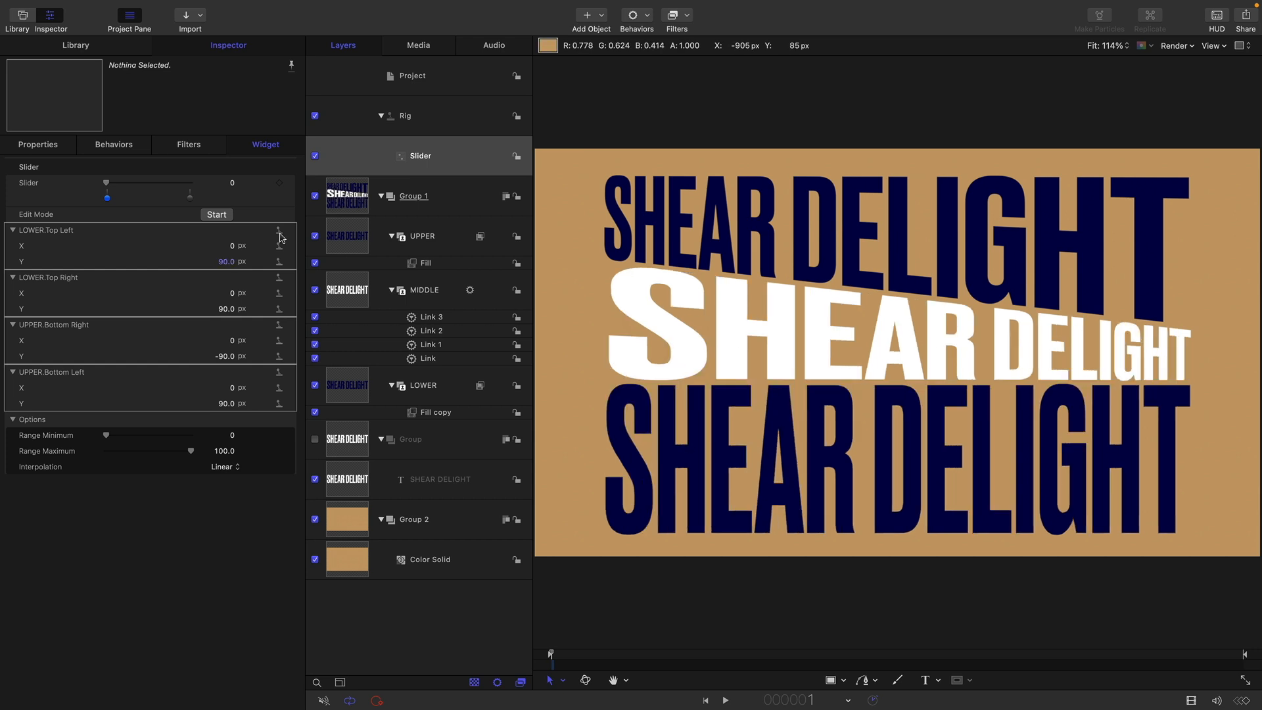
{"action": "left_click", "coordinate": [218, 308]}
{"action": "type", "text": "-90"}
{"action": "key", "text": "Return"}
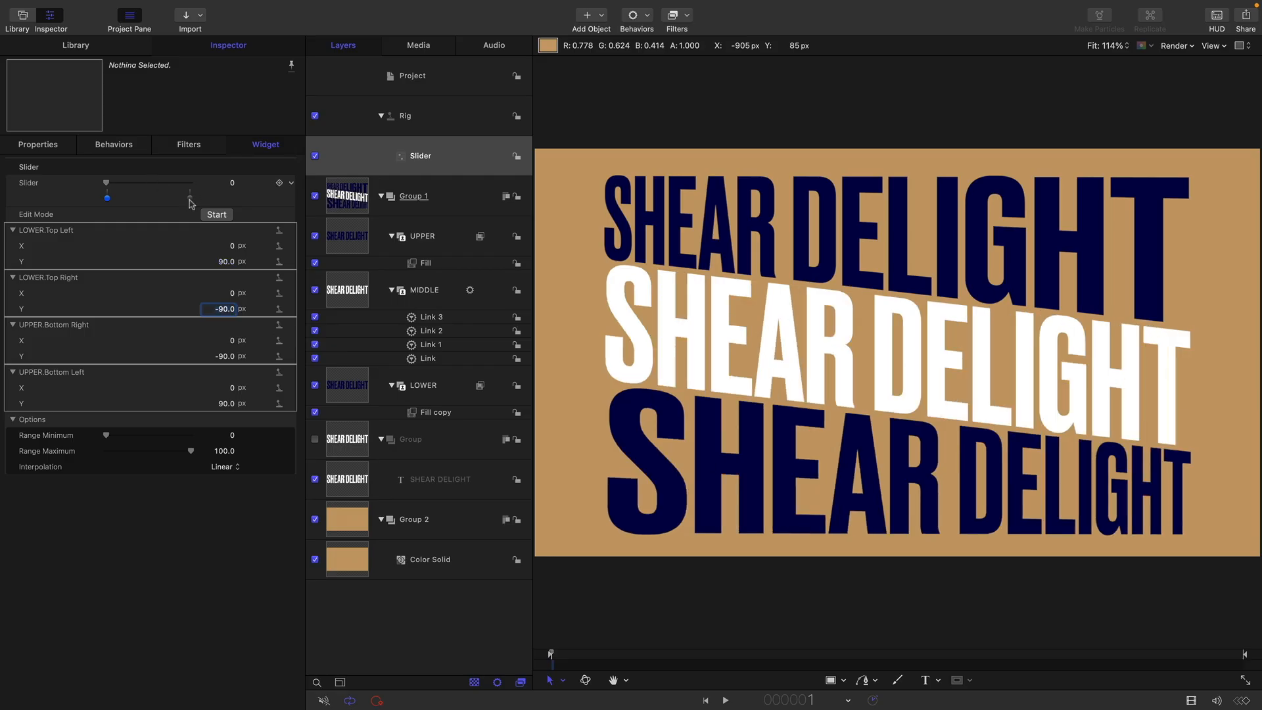
At the slider's end snapshot, set LOWER's Top Left Y to -90 px and Top Right Y to 90 px, and test the slider
{"action": "left_click", "coordinate": [190, 198]}
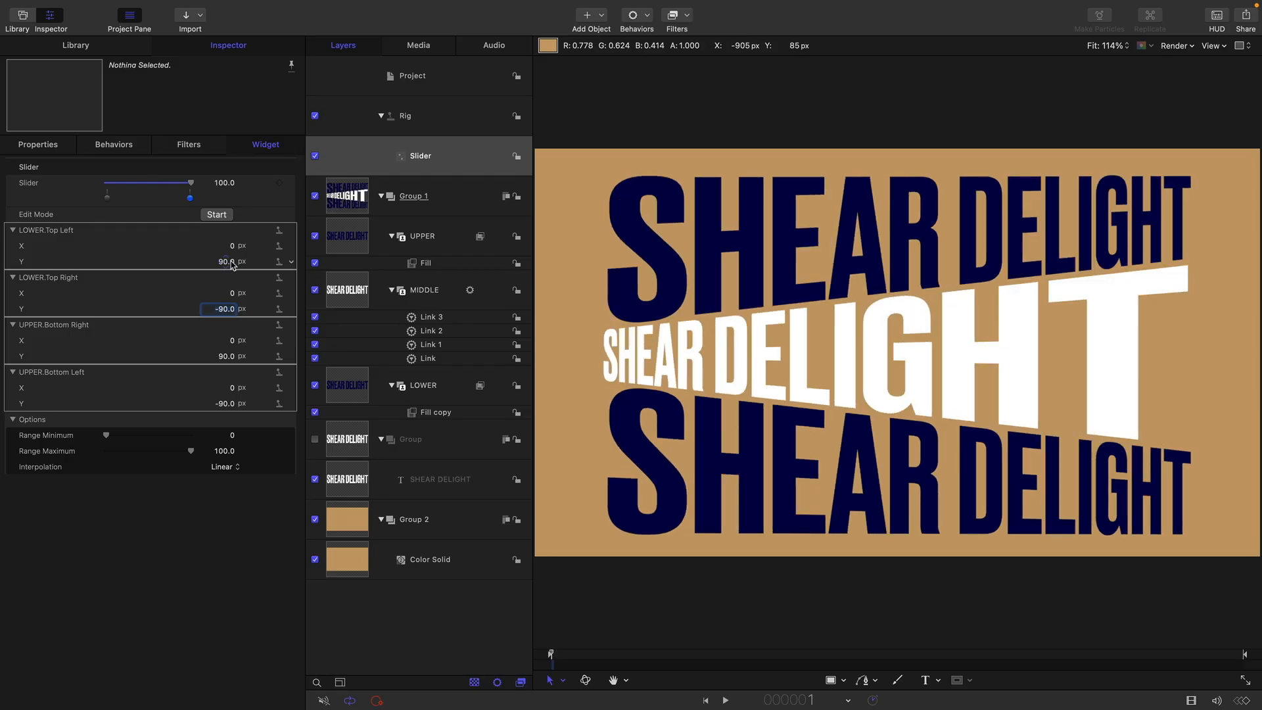
{"action": "left_click", "coordinate": [228, 262]}
{"action": "type", "text": "-90"}
{"action": "key", "text": "Return"}
{"action": "left_click", "coordinate": [224, 309]}
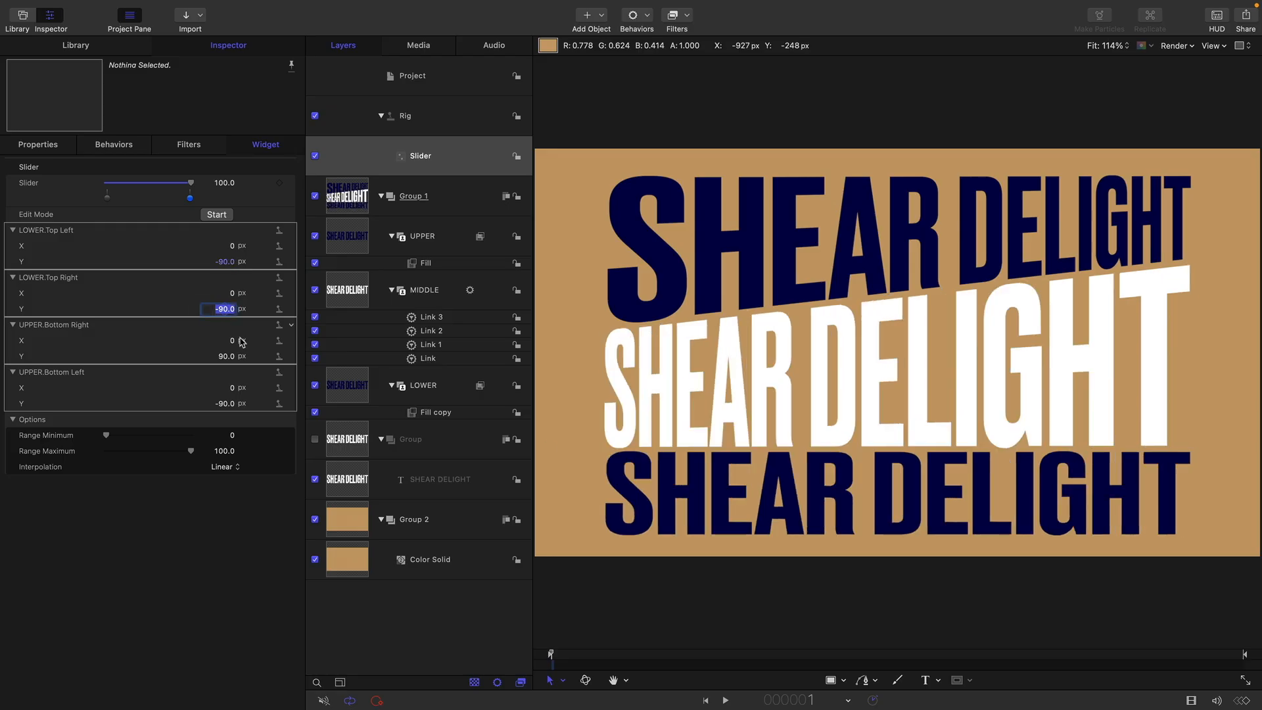
{"action": "type", "text": "90"}
{"action": "key", "text": "Return"}
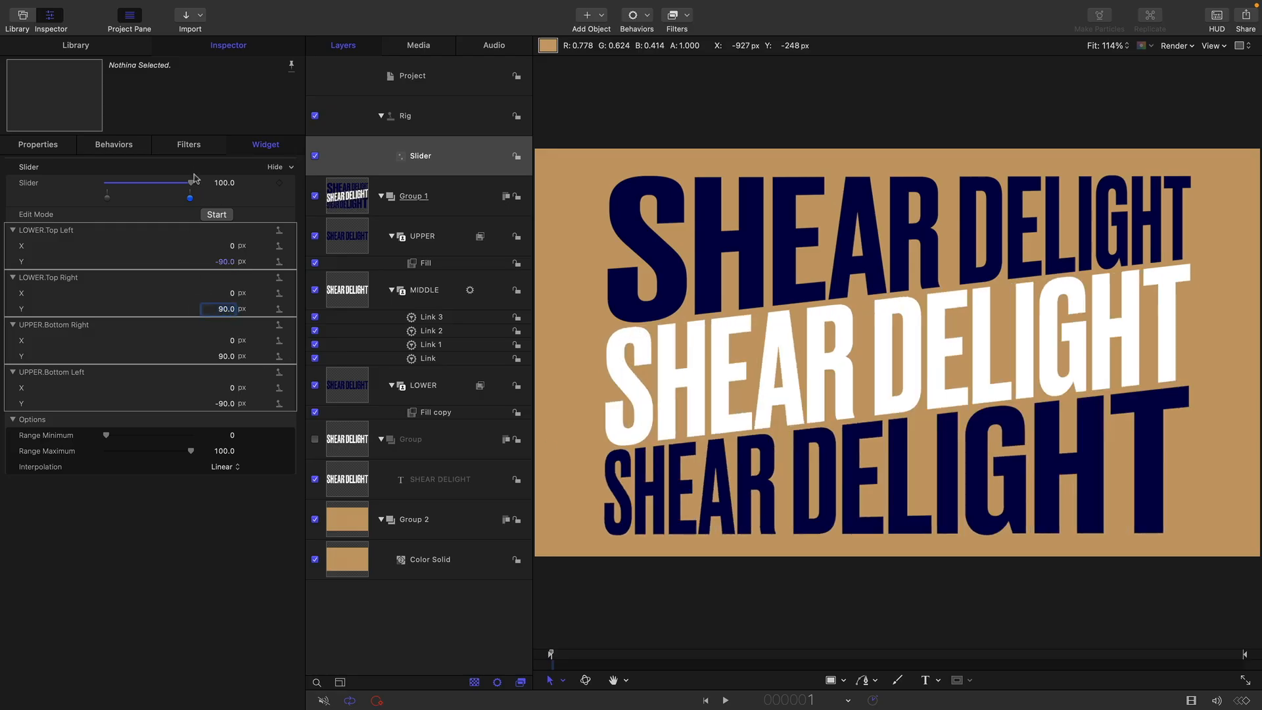
{"action": "left_click_drag", "start_coordinate": [191, 183], "coordinate": [251, 184]}
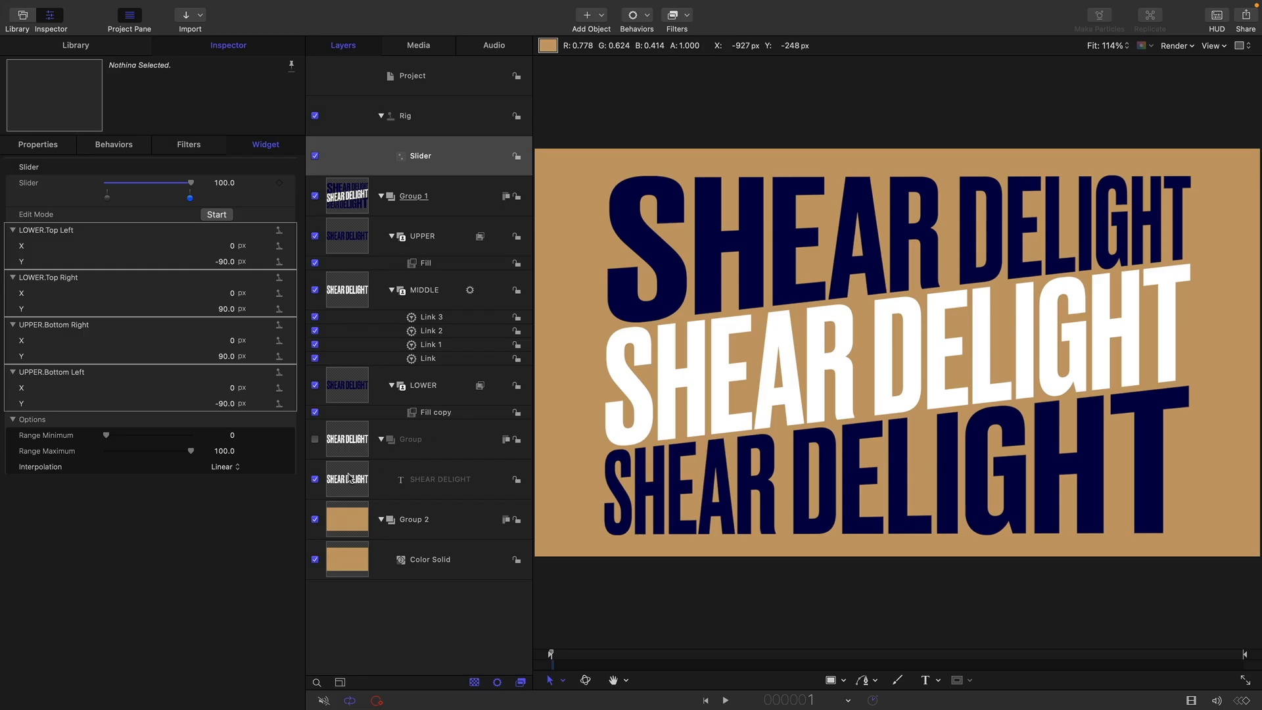
Change the font of the source SHEAR DELIGHT text to Druk Wide
{"action": "left_click", "coordinate": [351, 475]}
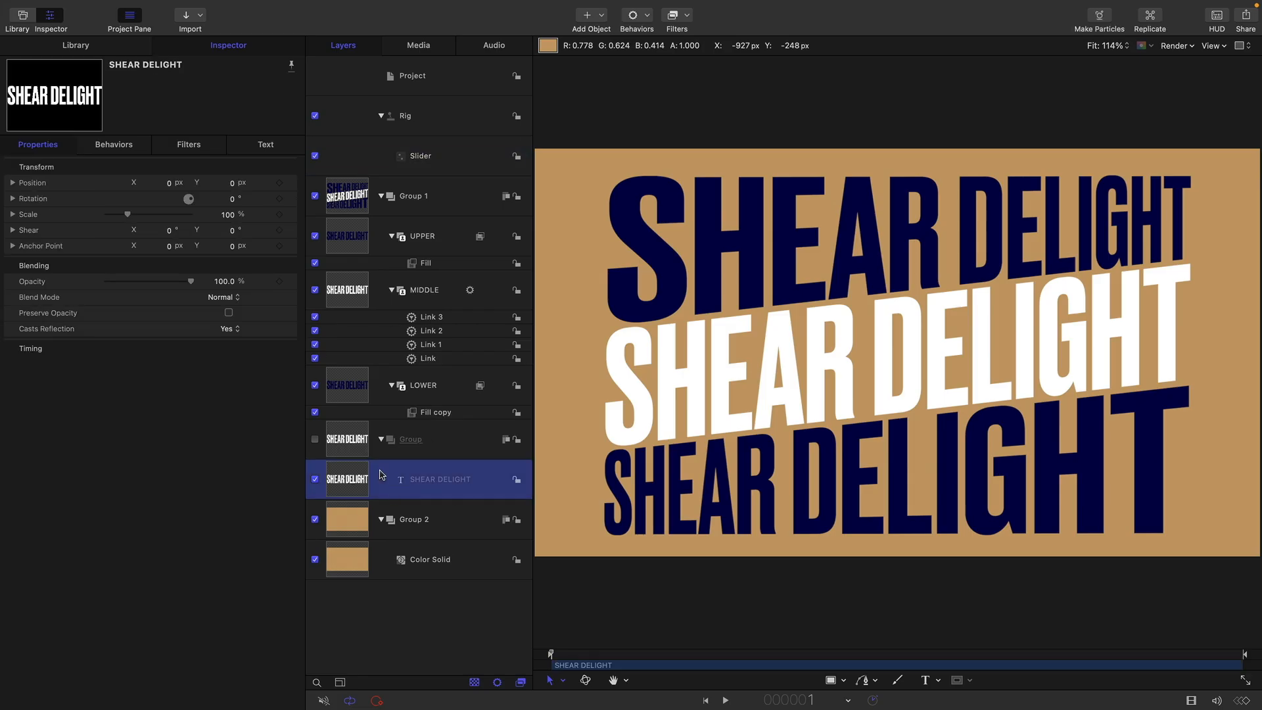
{"action": "left_click", "coordinate": [266, 145]}
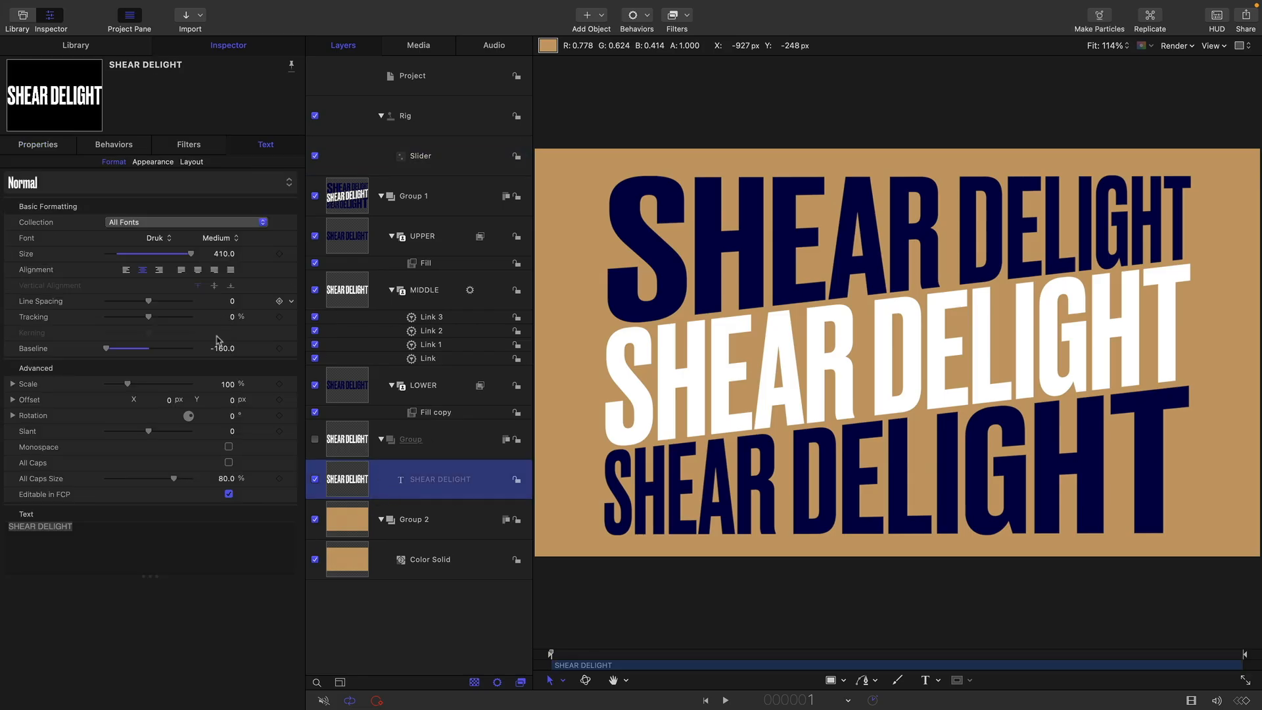
{"action": "left_click", "coordinate": [156, 240]}
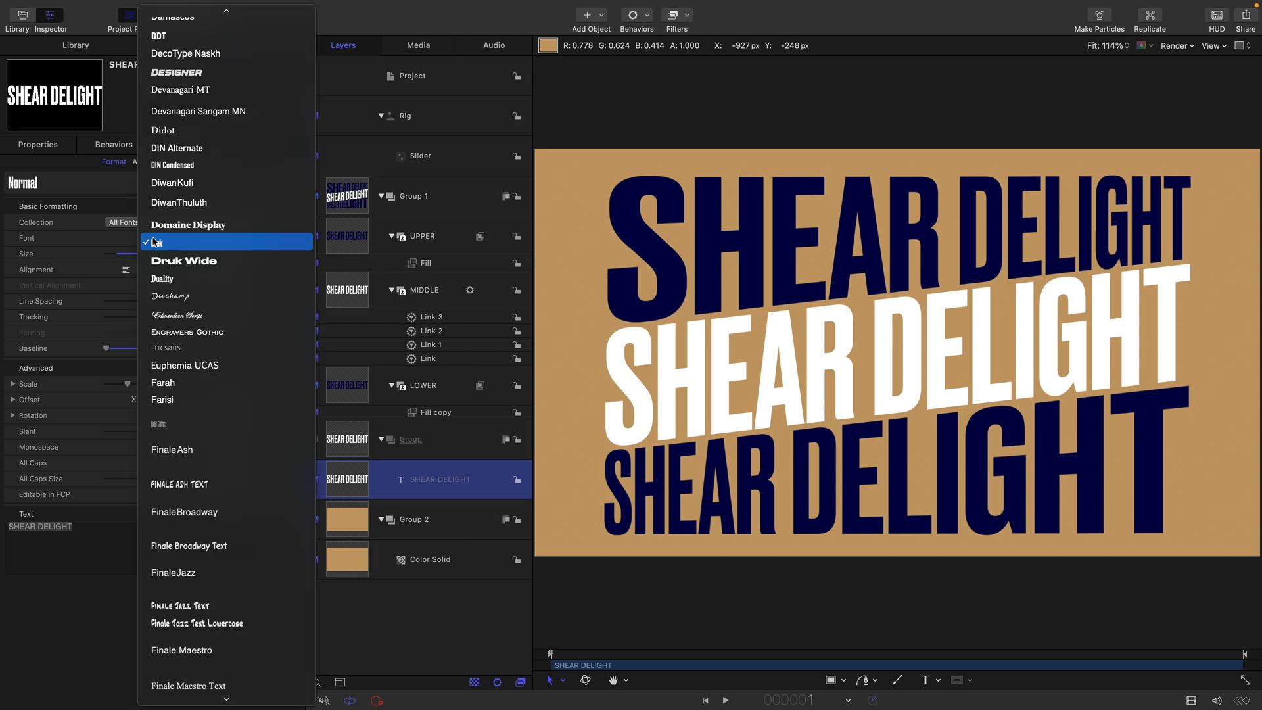
{"action": "left_click", "coordinate": [156, 259]}
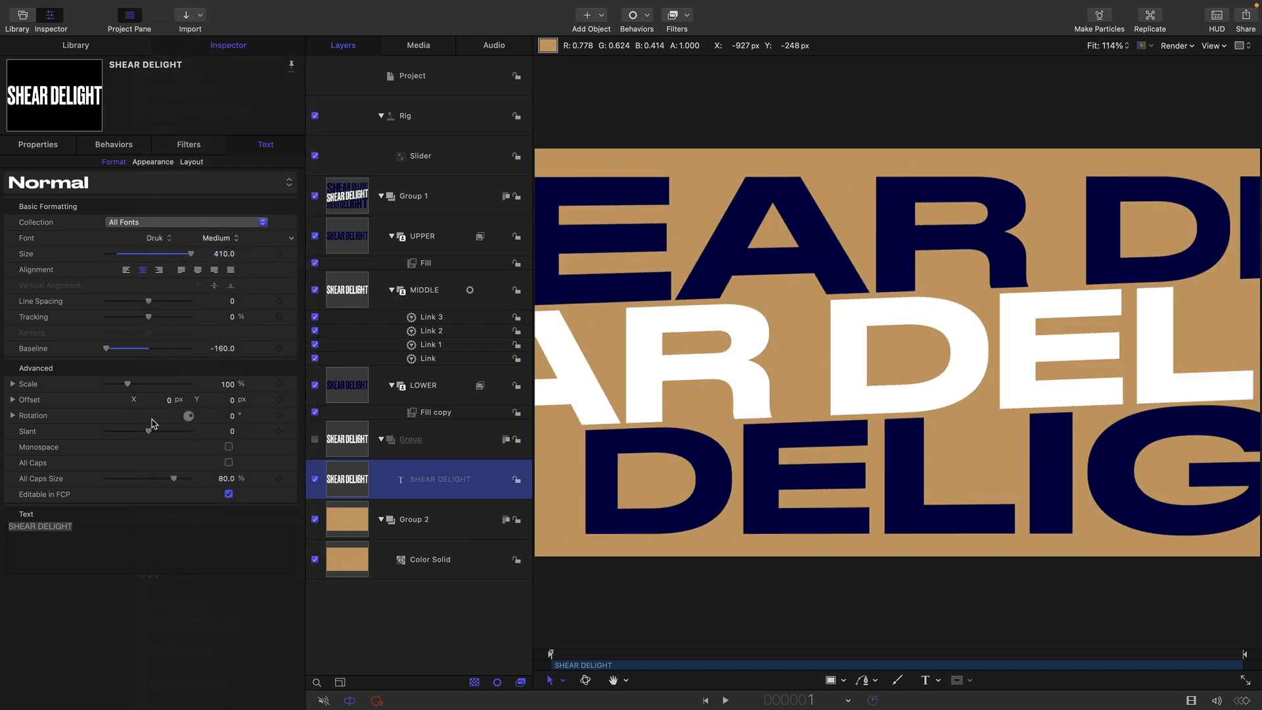
Replace the word DELIGHT with FUN in the source text and reduce its size to 215
{"action": "left_click", "coordinate": [88, 529]}
{"action": "left_click_drag", "start_coordinate": [39, 526], "coordinate": [119, 525]}
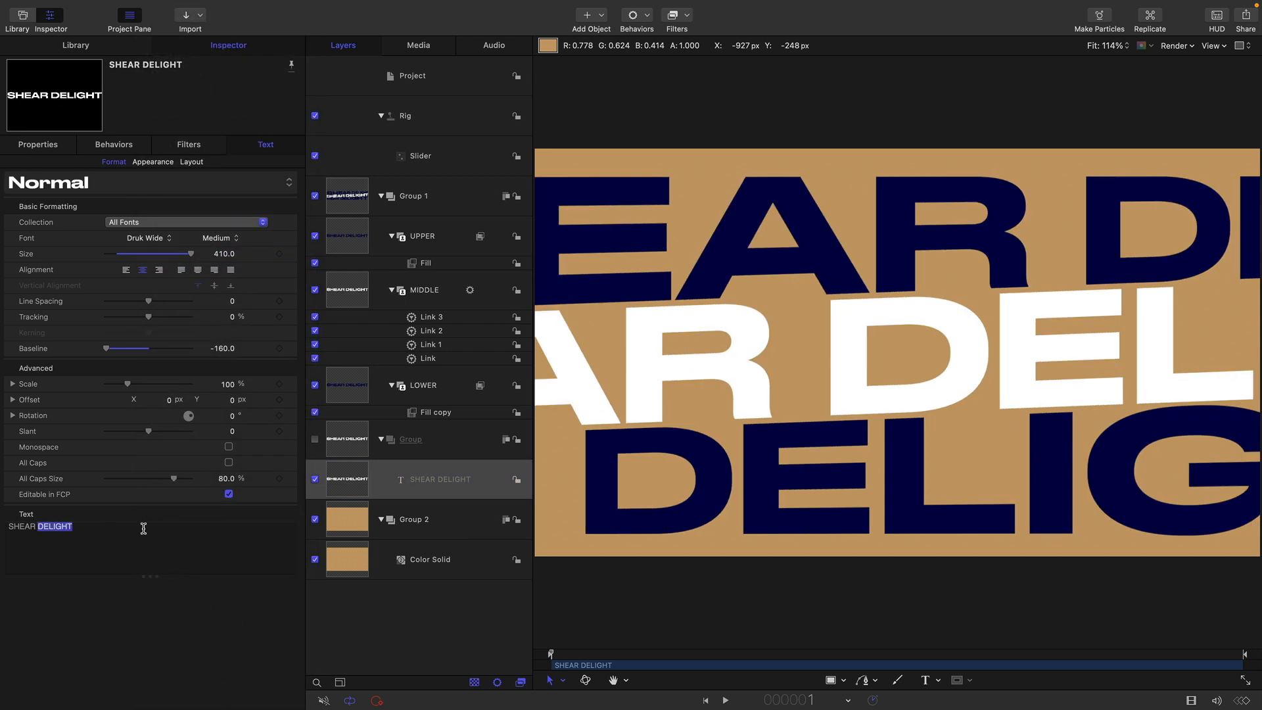
{"action": "type", "text": "FU"}
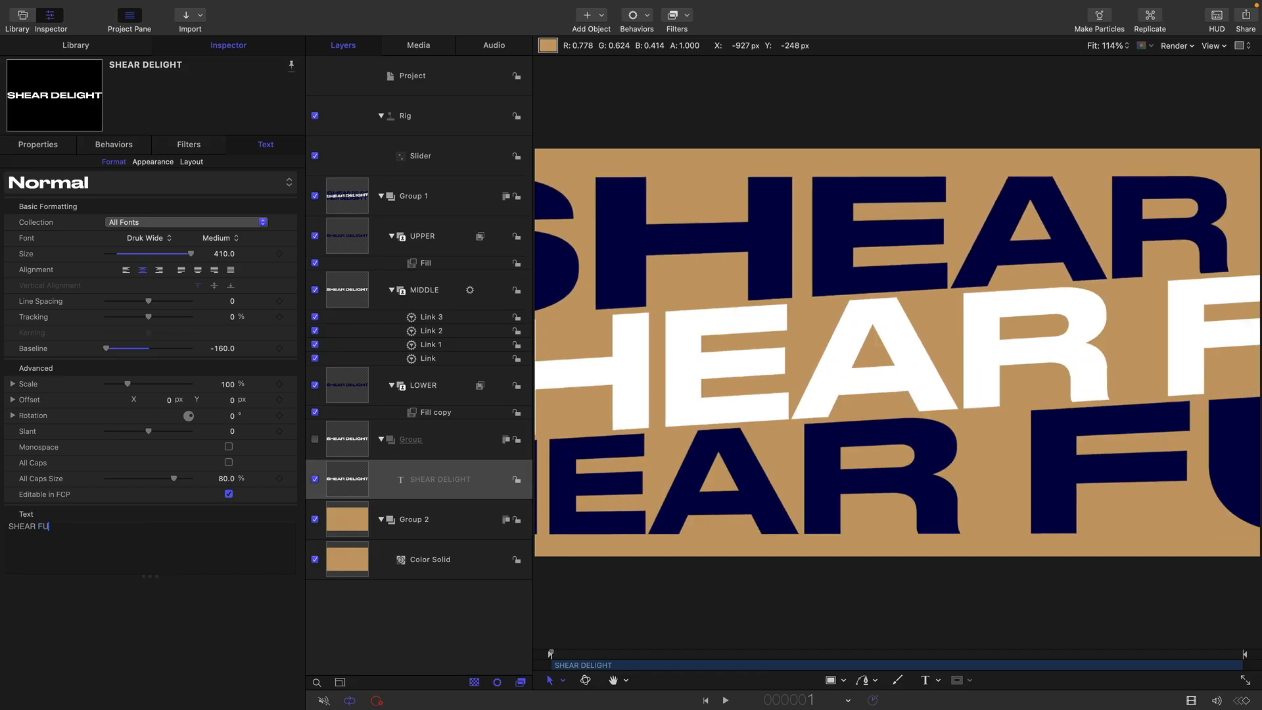
{"action": "type", "text": "N"}
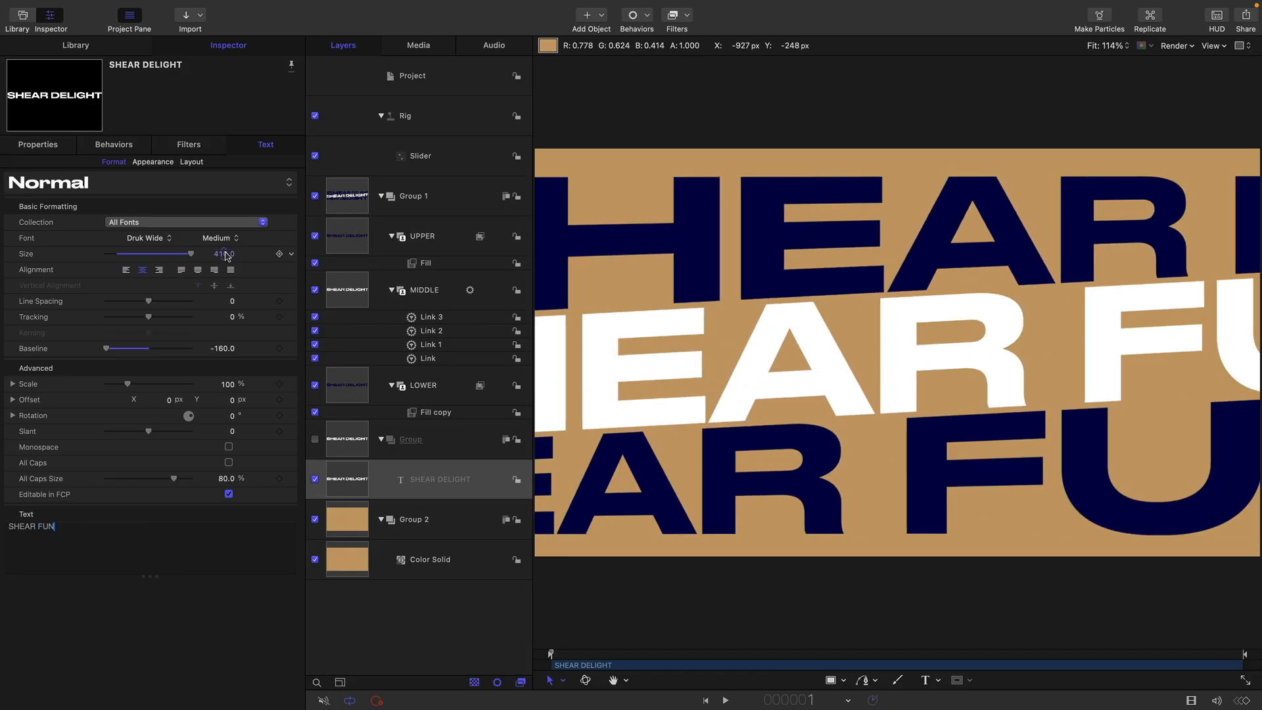
{"action": "left_click_drag", "start_coordinate": [226, 256], "coordinate": [178, 256]}
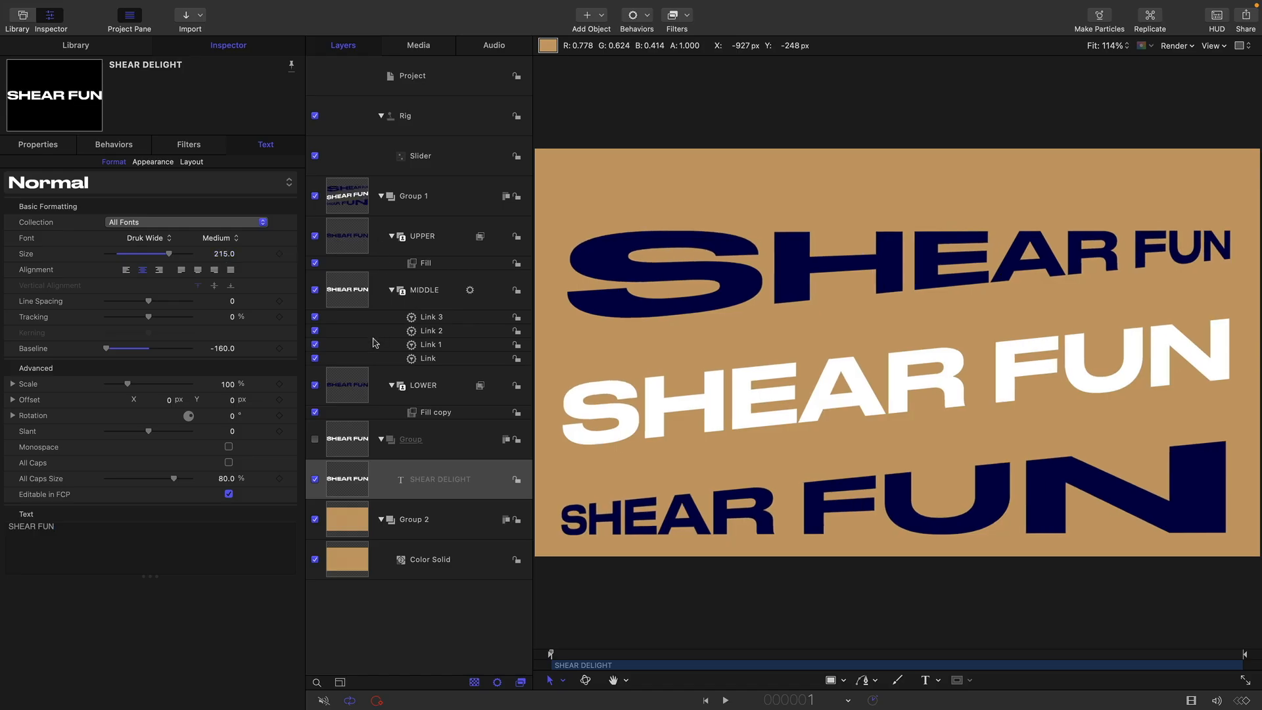
Move the outer rows closer to the middle by setting Position Y to 175 px for UPPER and -175 px for LOWER
{"action": "left_click", "coordinate": [355, 230]}
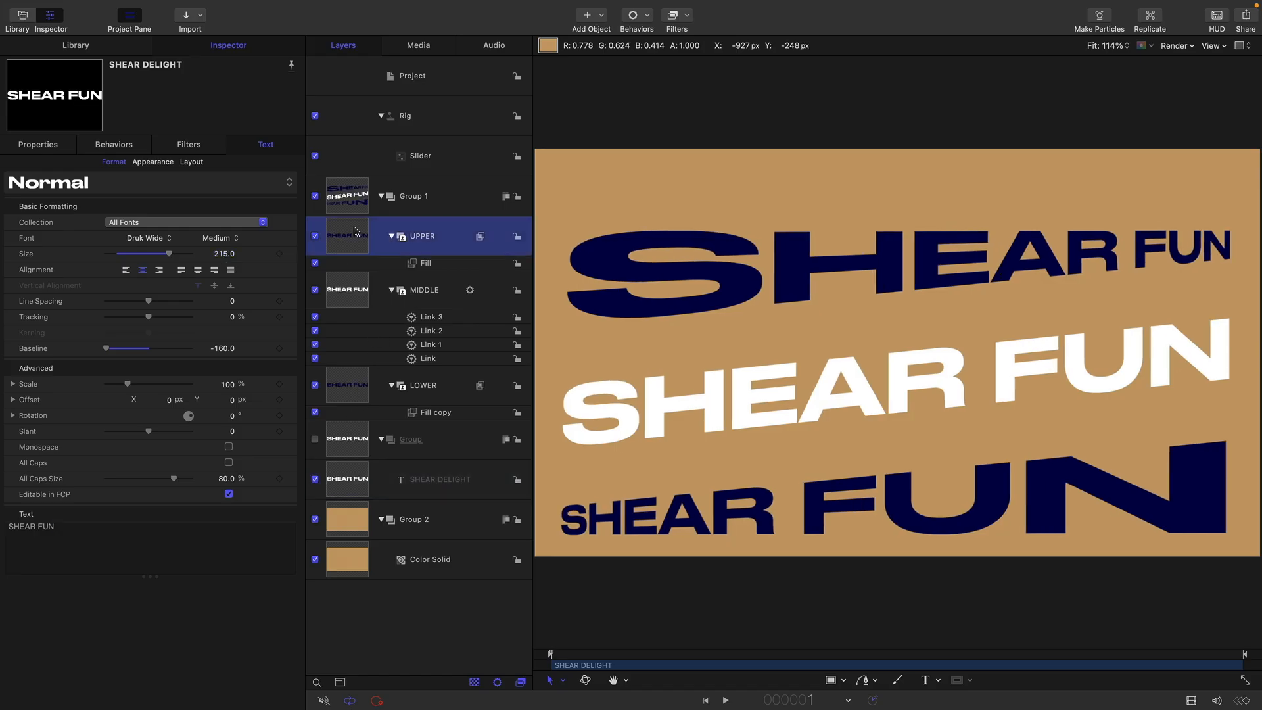
{"action": "left_click", "coordinate": [47, 145]}
{"action": "mouse_move", "coordinate": [229, 188]}
{"action": "left_mouse_down"}
{"action": "mouse_move", "coordinate": [197, 189]}
{"action": "mouse_move", "coordinate": [220, 183]}
{"action": "left_mouse_up"}
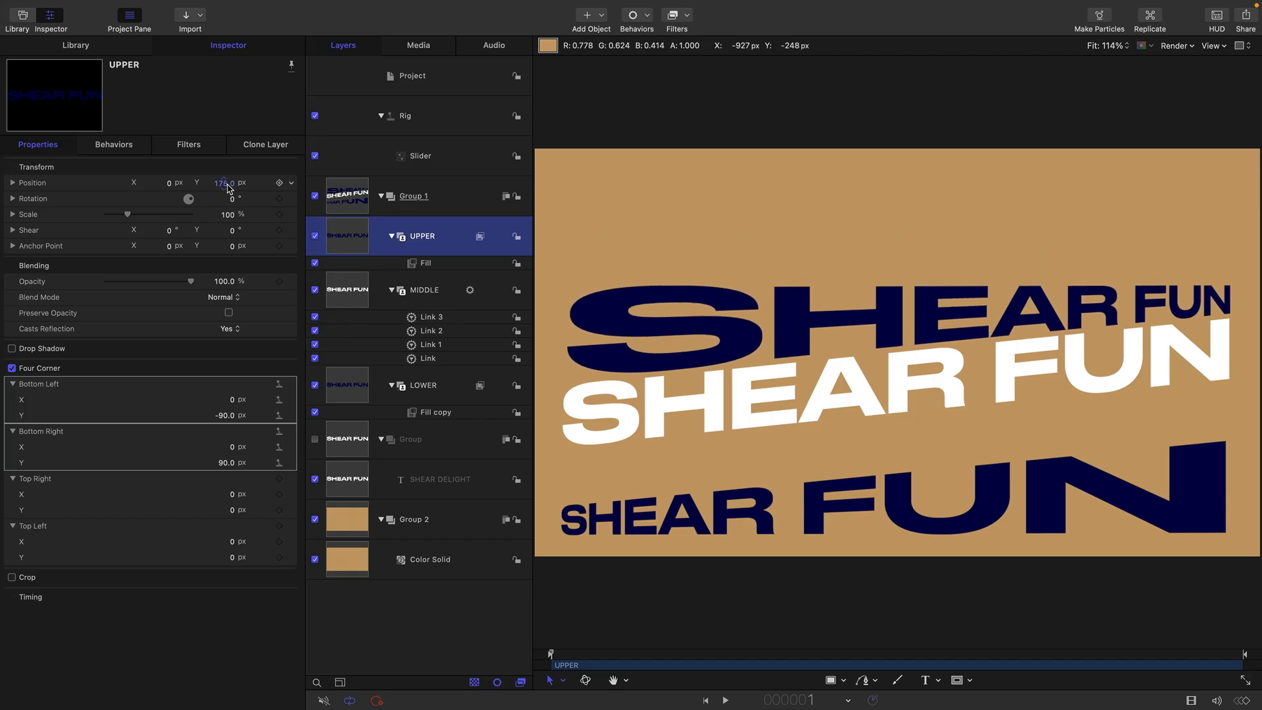
{"action": "left_click", "coordinate": [353, 391]}
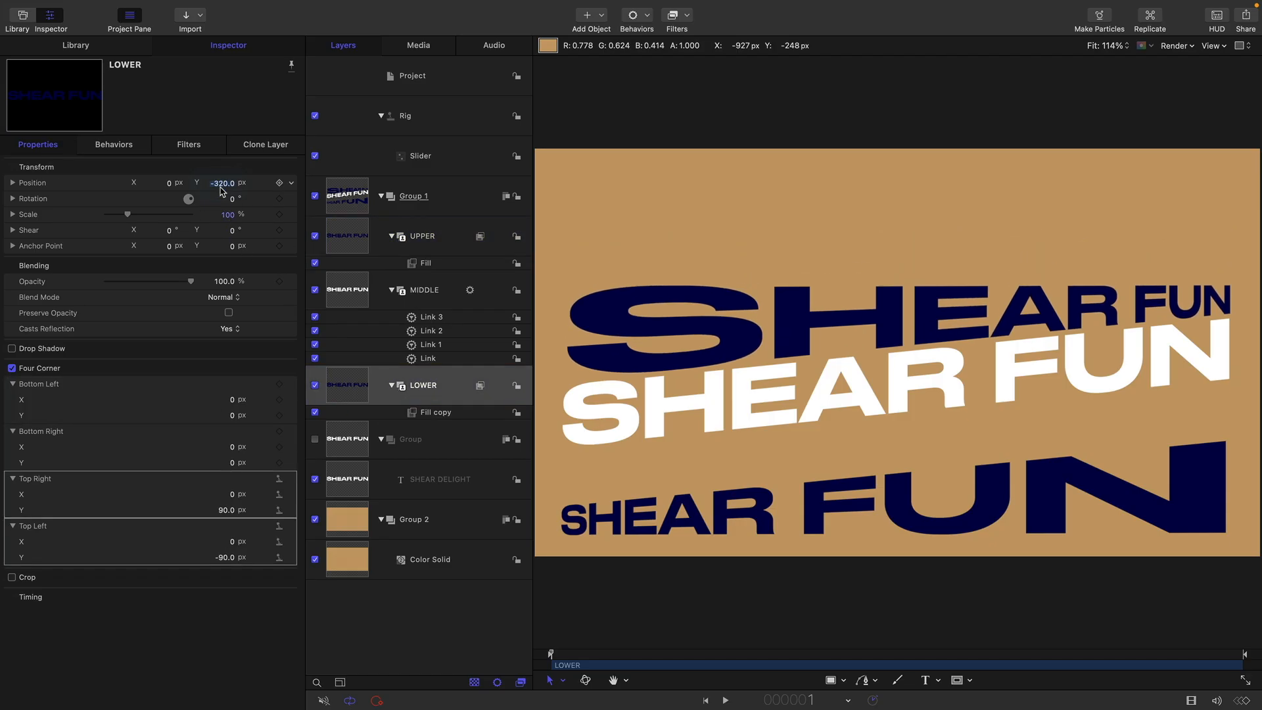
{"action": "left_click", "coordinate": [221, 183]}
{"action": "type", "text": "-175"}
{"action": "key", "text": "Return"}
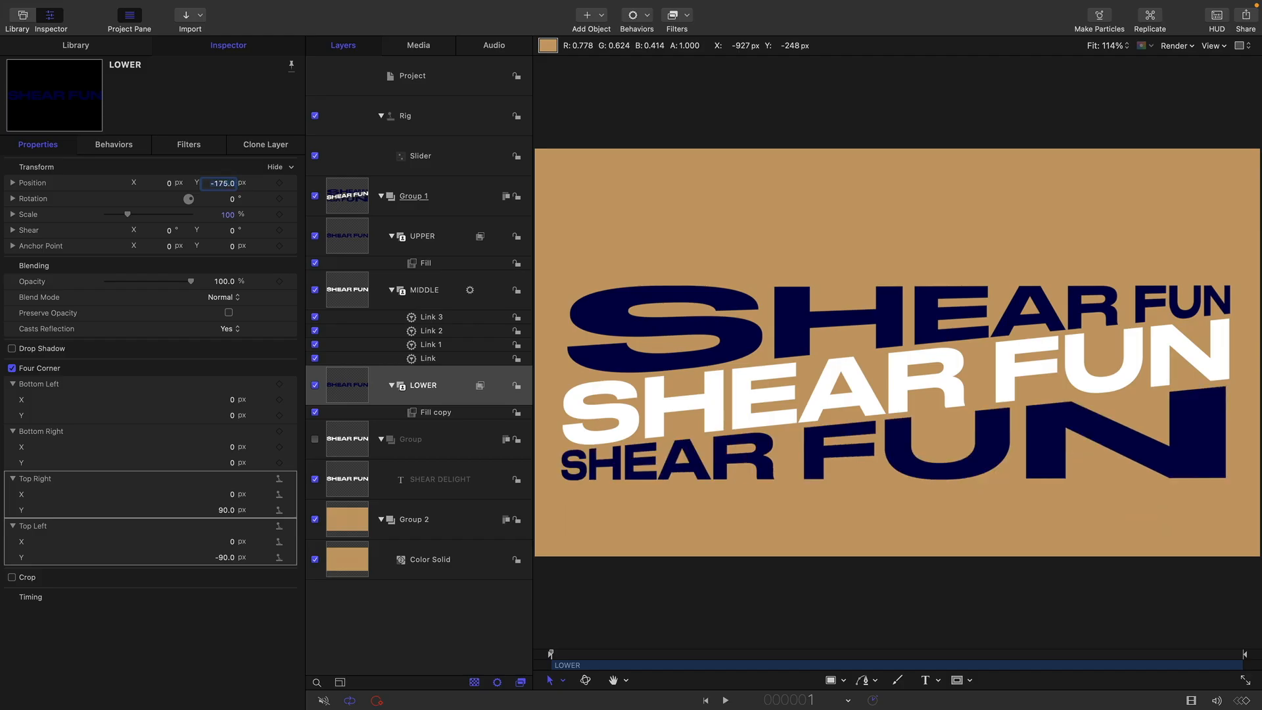
Set the source text's baseline to -90 to centre the three rows vertically in the frame
{"action": "left_click", "coordinate": [355, 156]}
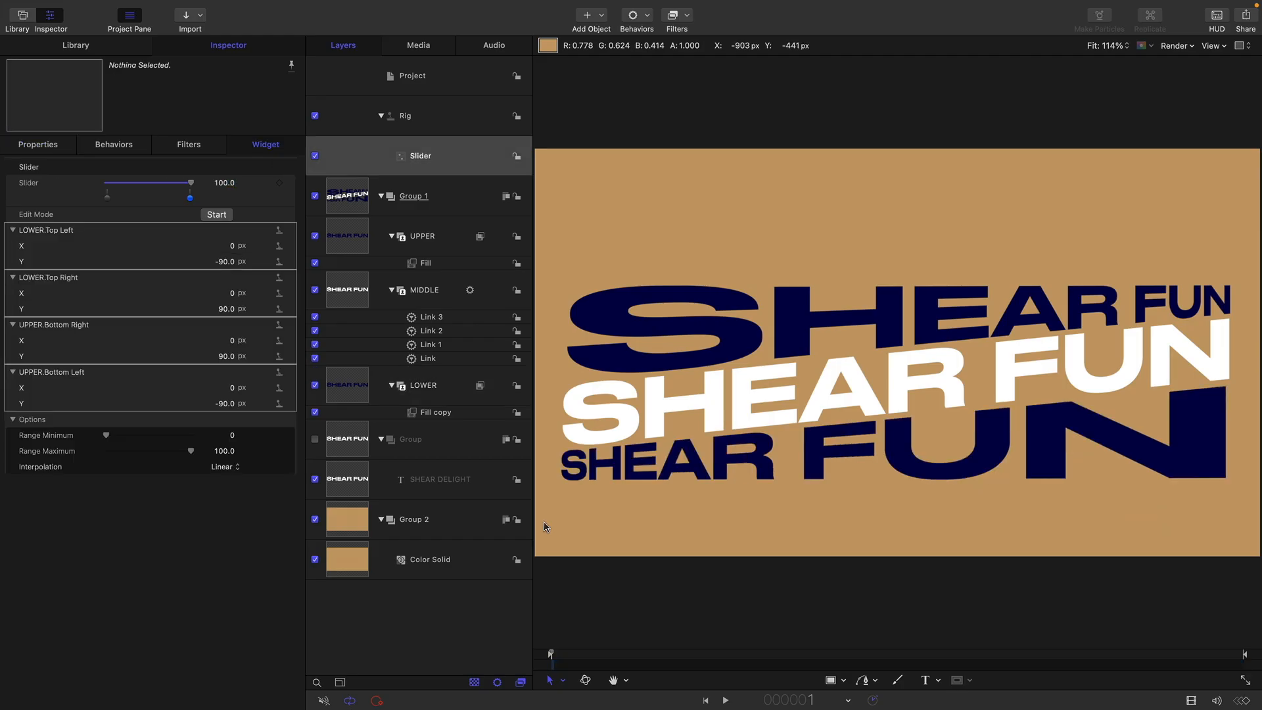
{"action": "left_click", "coordinate": [342, 491]}
{"action": "left_click", "coordinate": [268, 144]}
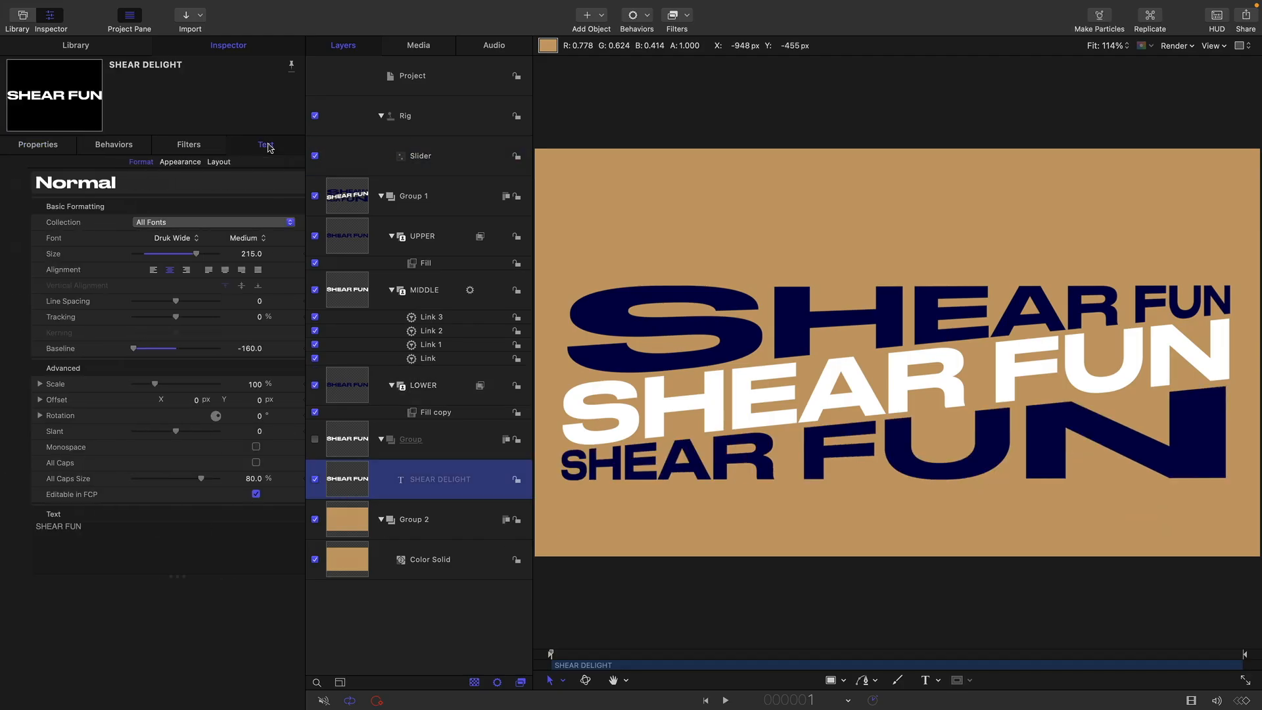
{"action": "mouse_move", "coordinate": [224, 352]}
{"action": "left_mouse_down"}
{"action": "mouse_move", "coordinate": [272, 352]}
{"action": "mouse_move", "coordinate": [222, 348]}
{"action": "left_mouse_up"}
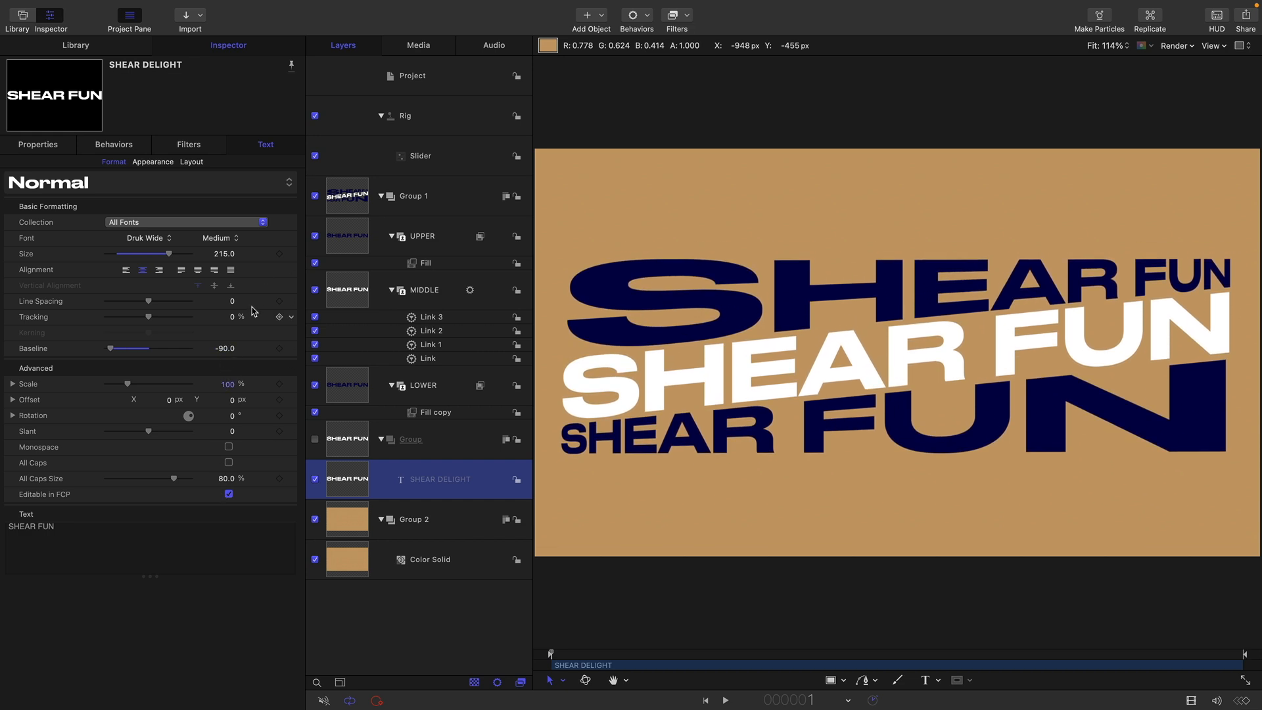